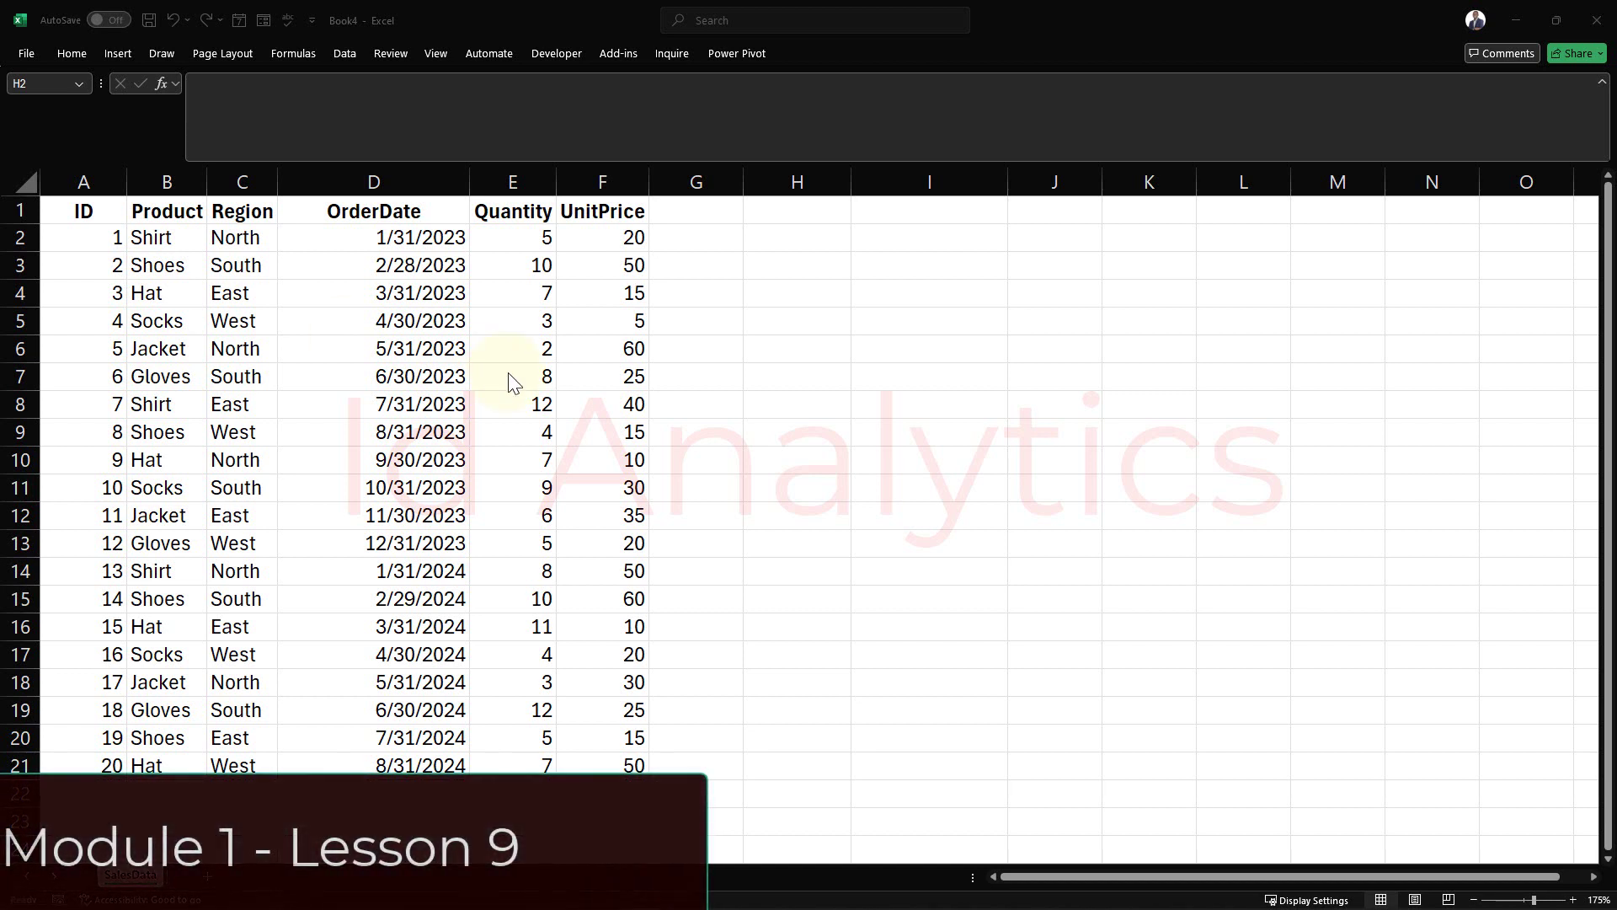
# Activate the Excel workbook holding the SalesData table, with cell H2 selected.
pyautogui.click(792, 260)
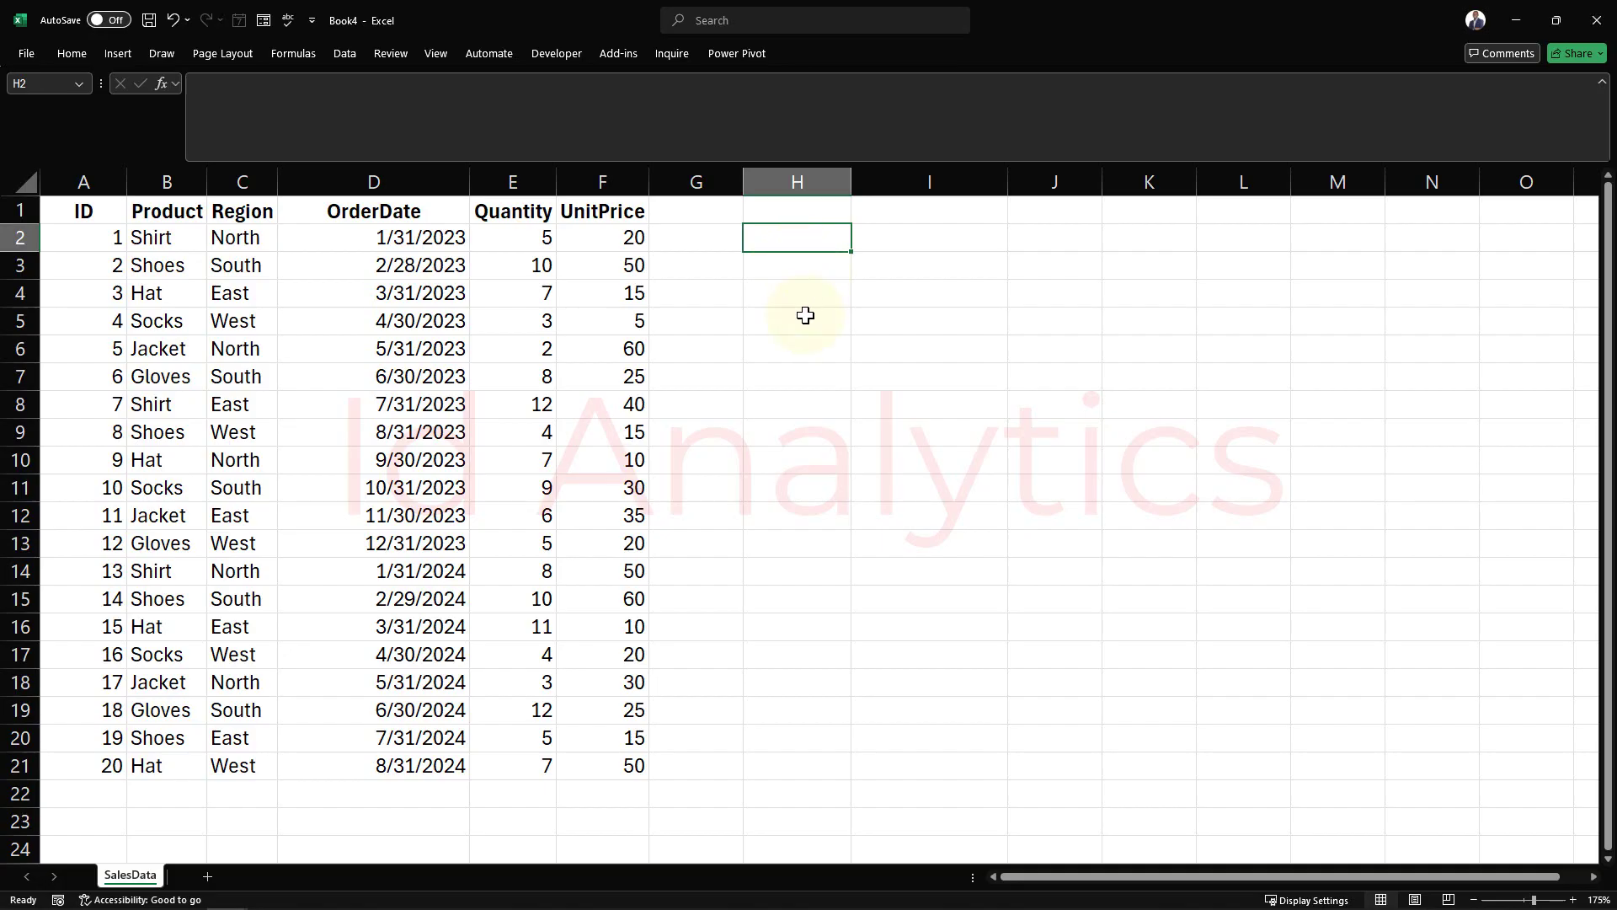
# Enter Watn in H2 and undo AutoCorrect's fix so it stays Watn.
pyautogui.write('W')
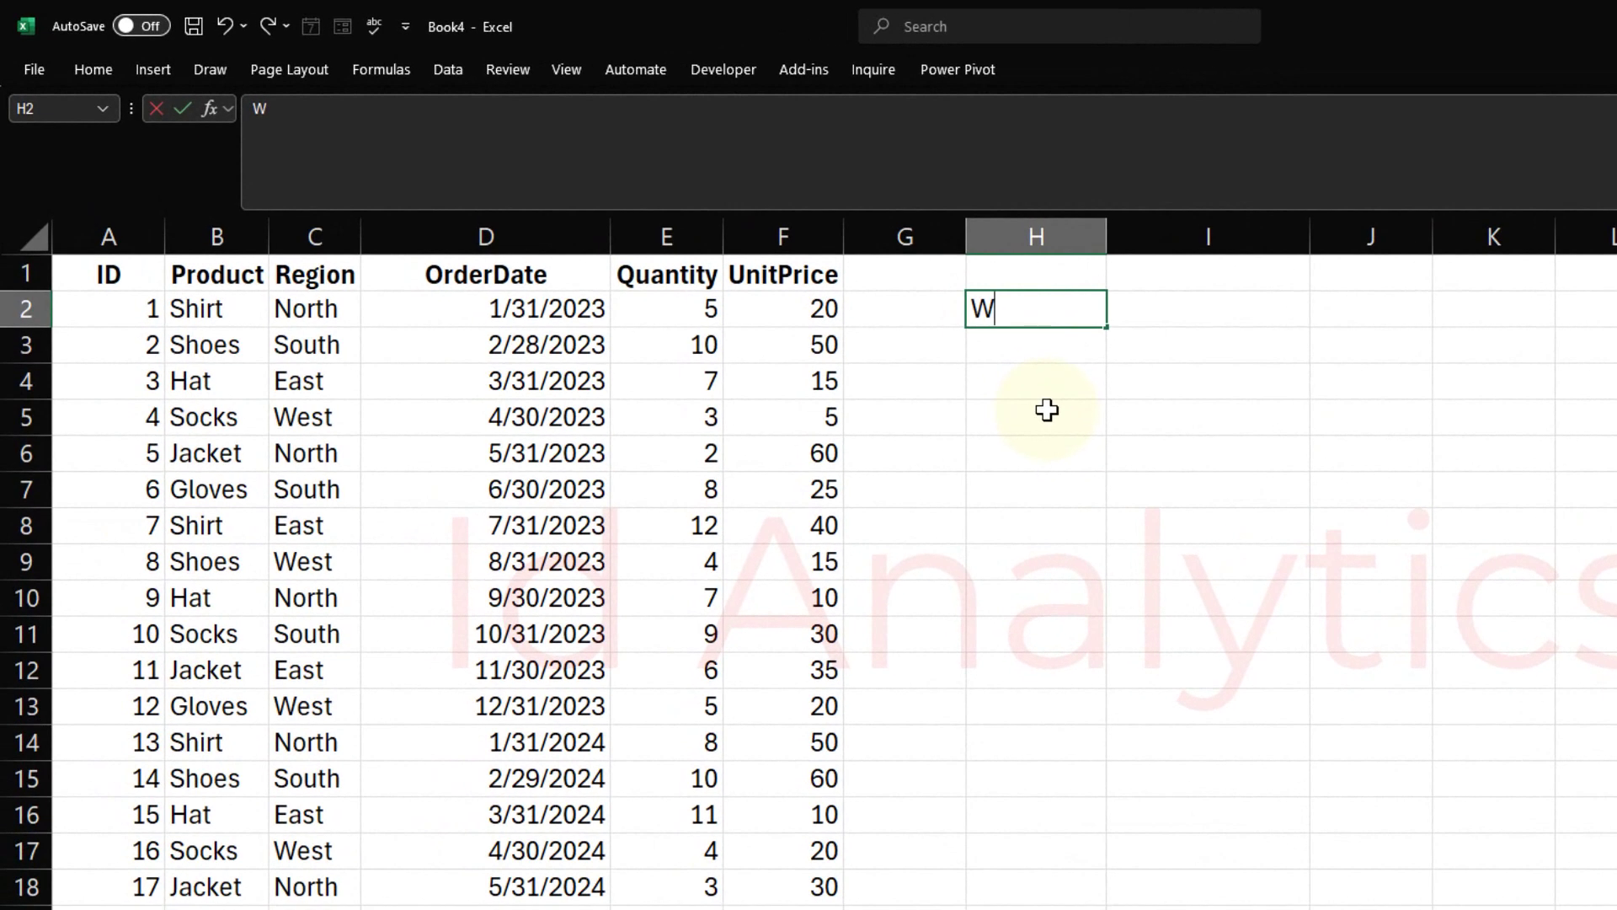
pyautogui.write('an')
pyautogui.press('BackSpace')
pyautogui.write('tn')
pyautogui.press('Return')
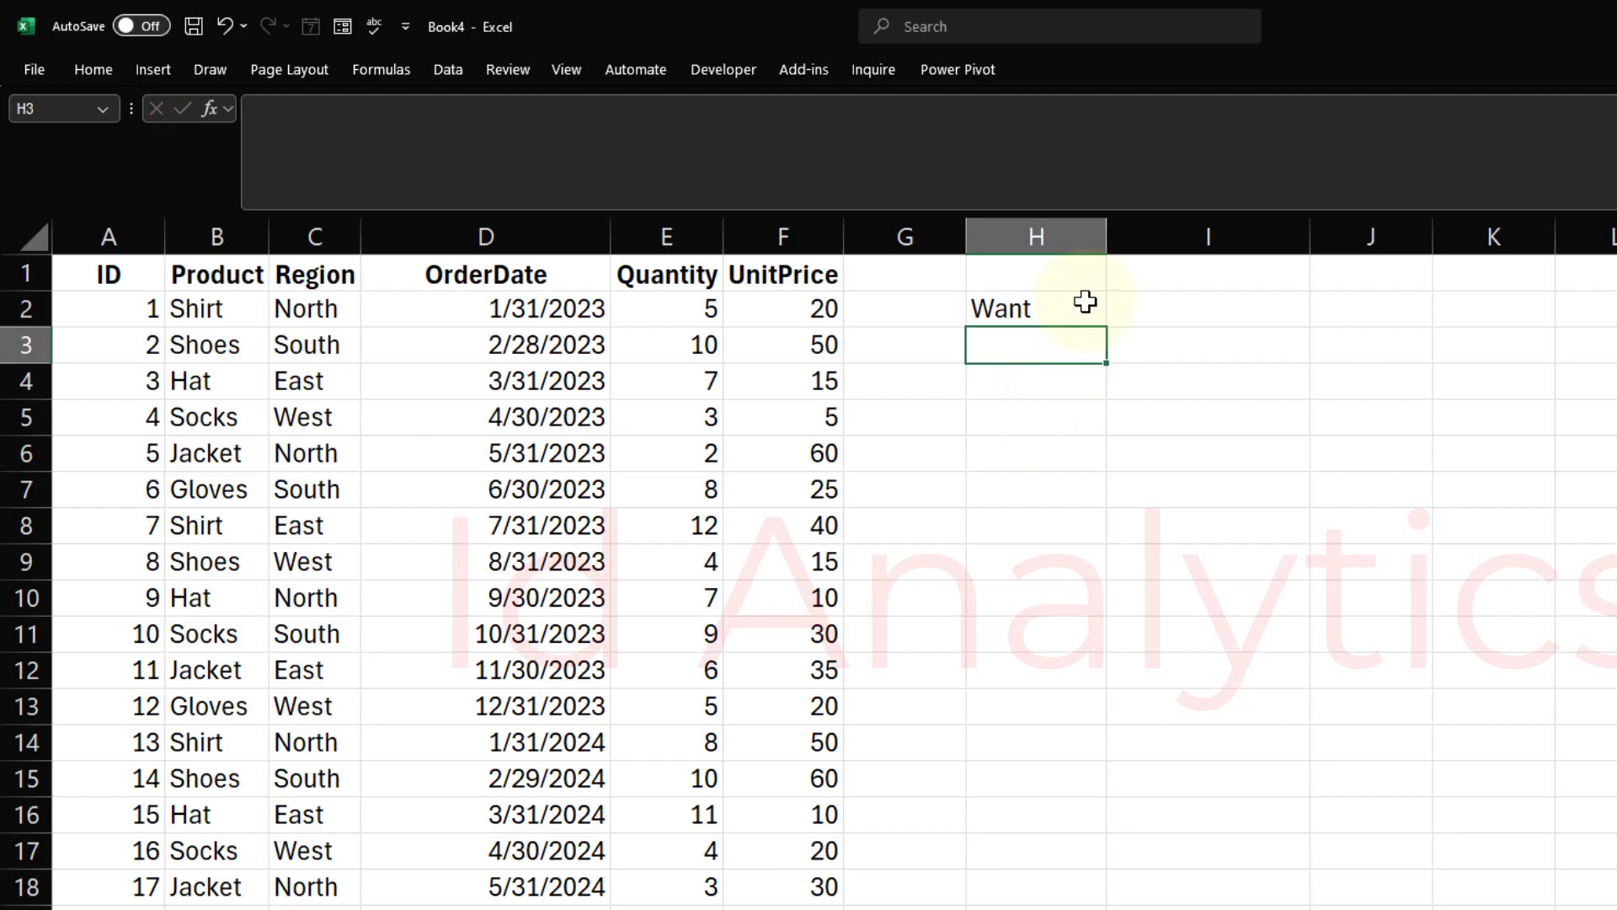
pyautogui.click(1084, 305)
pyautogui.hotkey('ctrl', 'z')
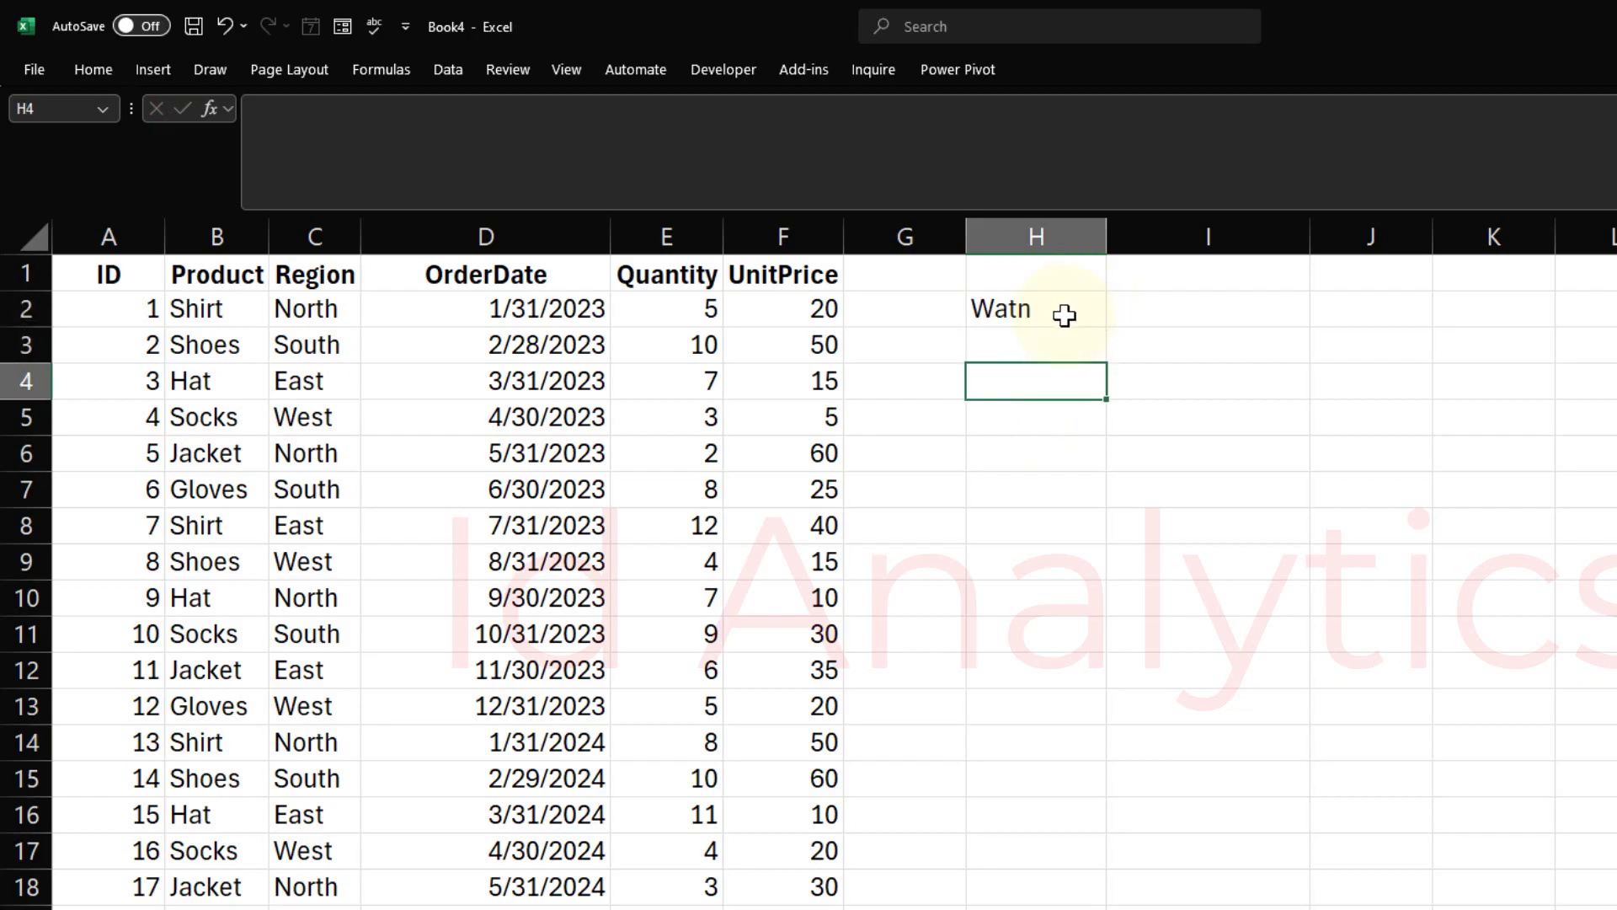
# Enter Watn in H4 and aboutit in H8, autocorrected to Want and about it.
pyautogui.write('Watn')
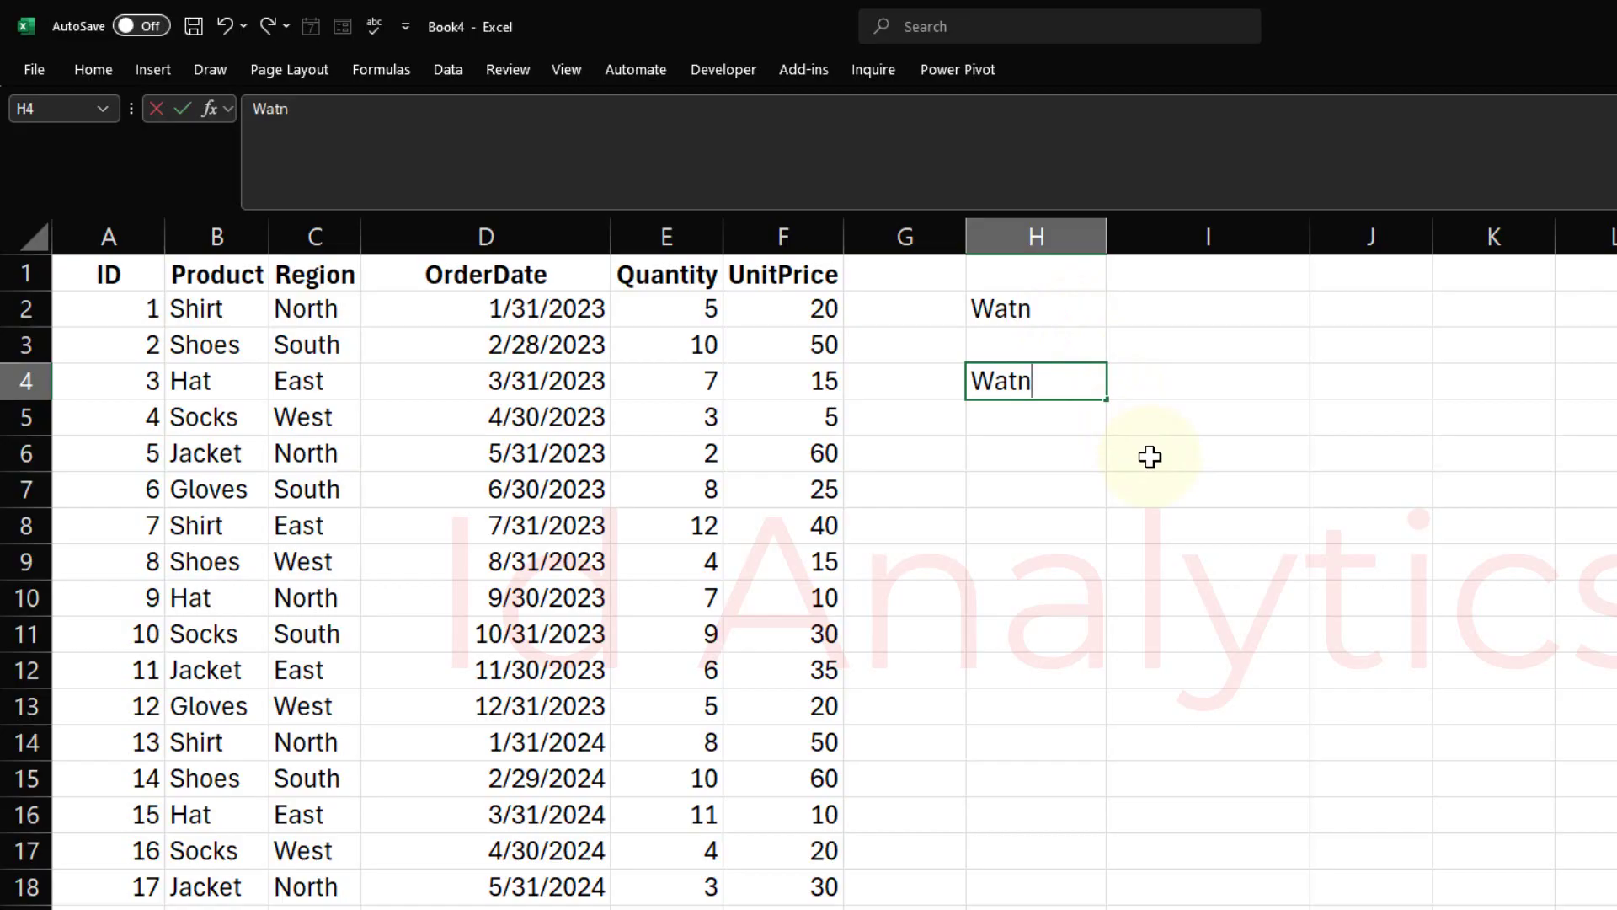
pyautogui.press('Return')
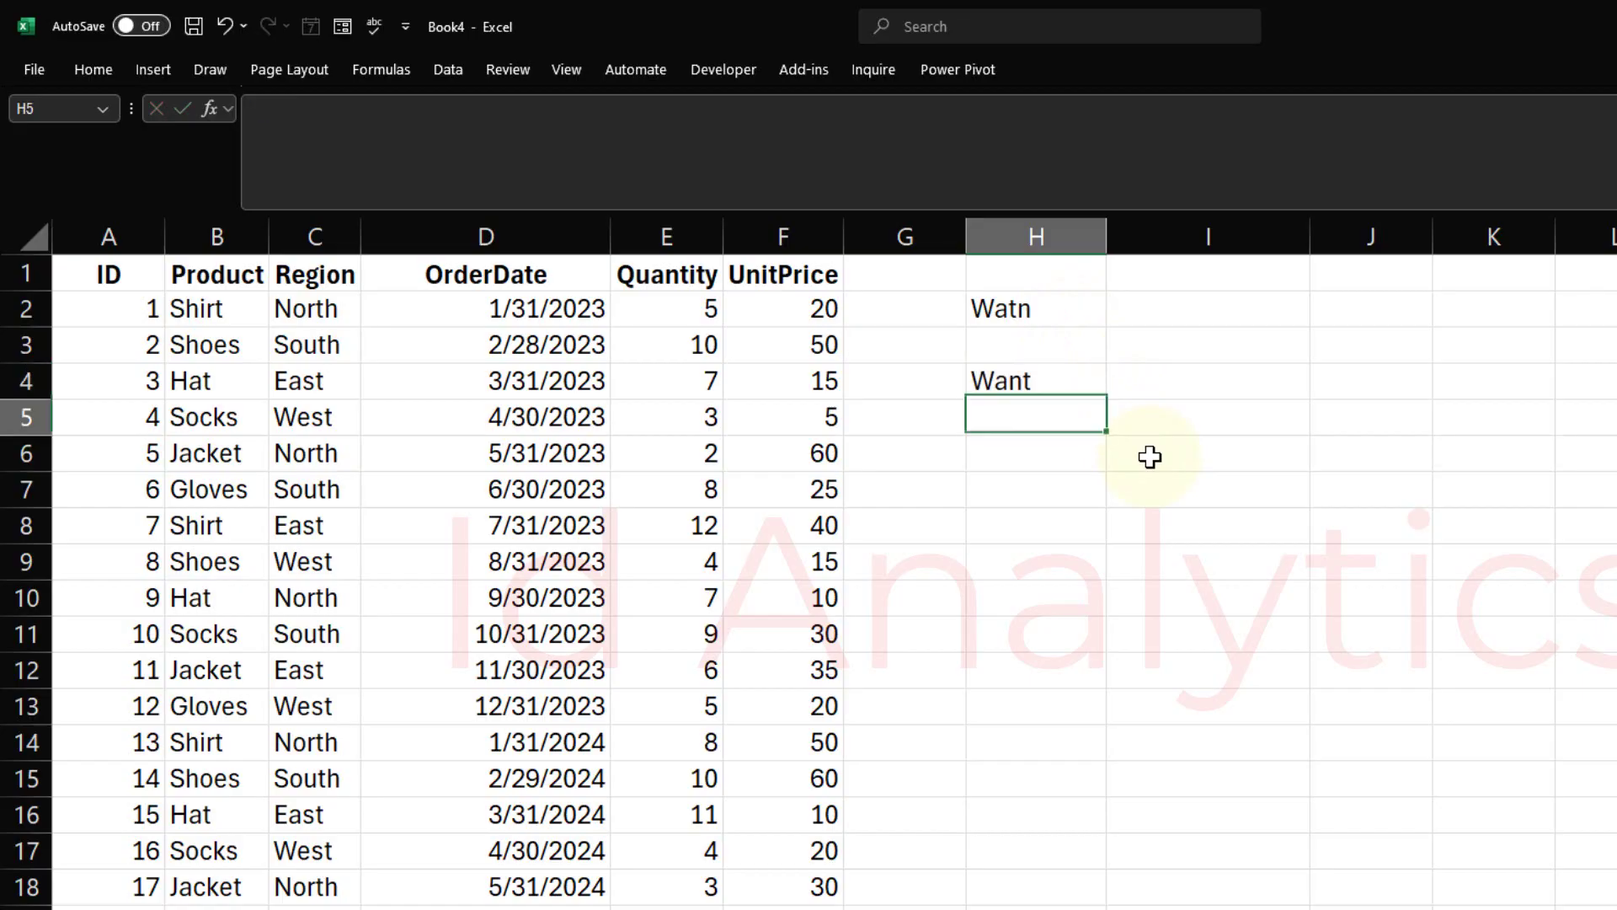
pyautogui.click(1078, 384)
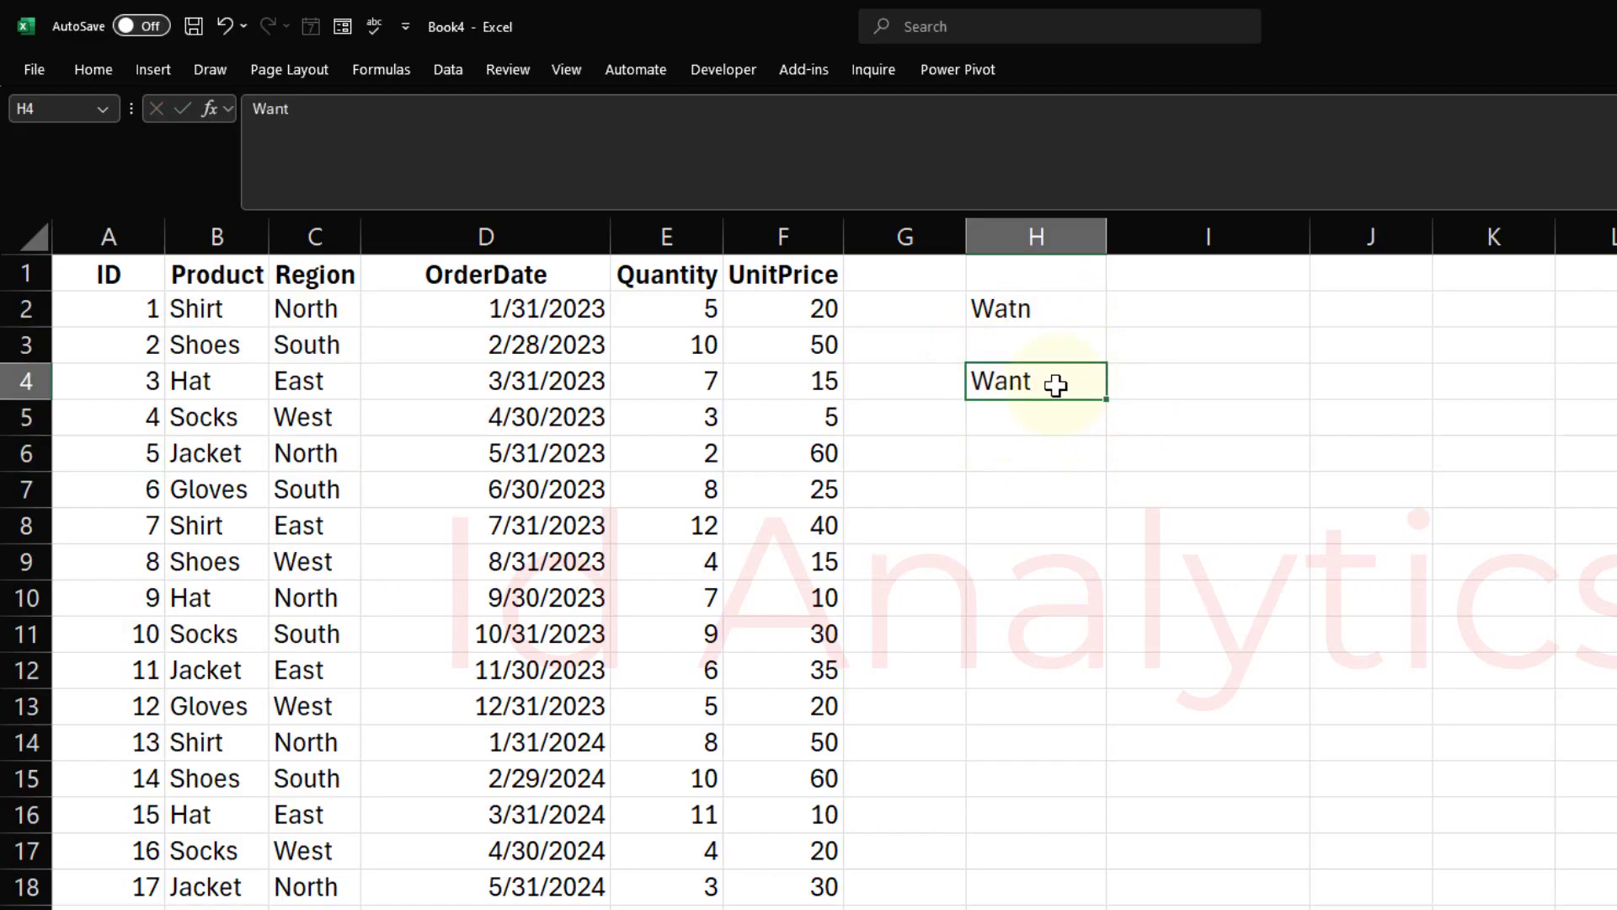
pyautogui.click(1074, 526)
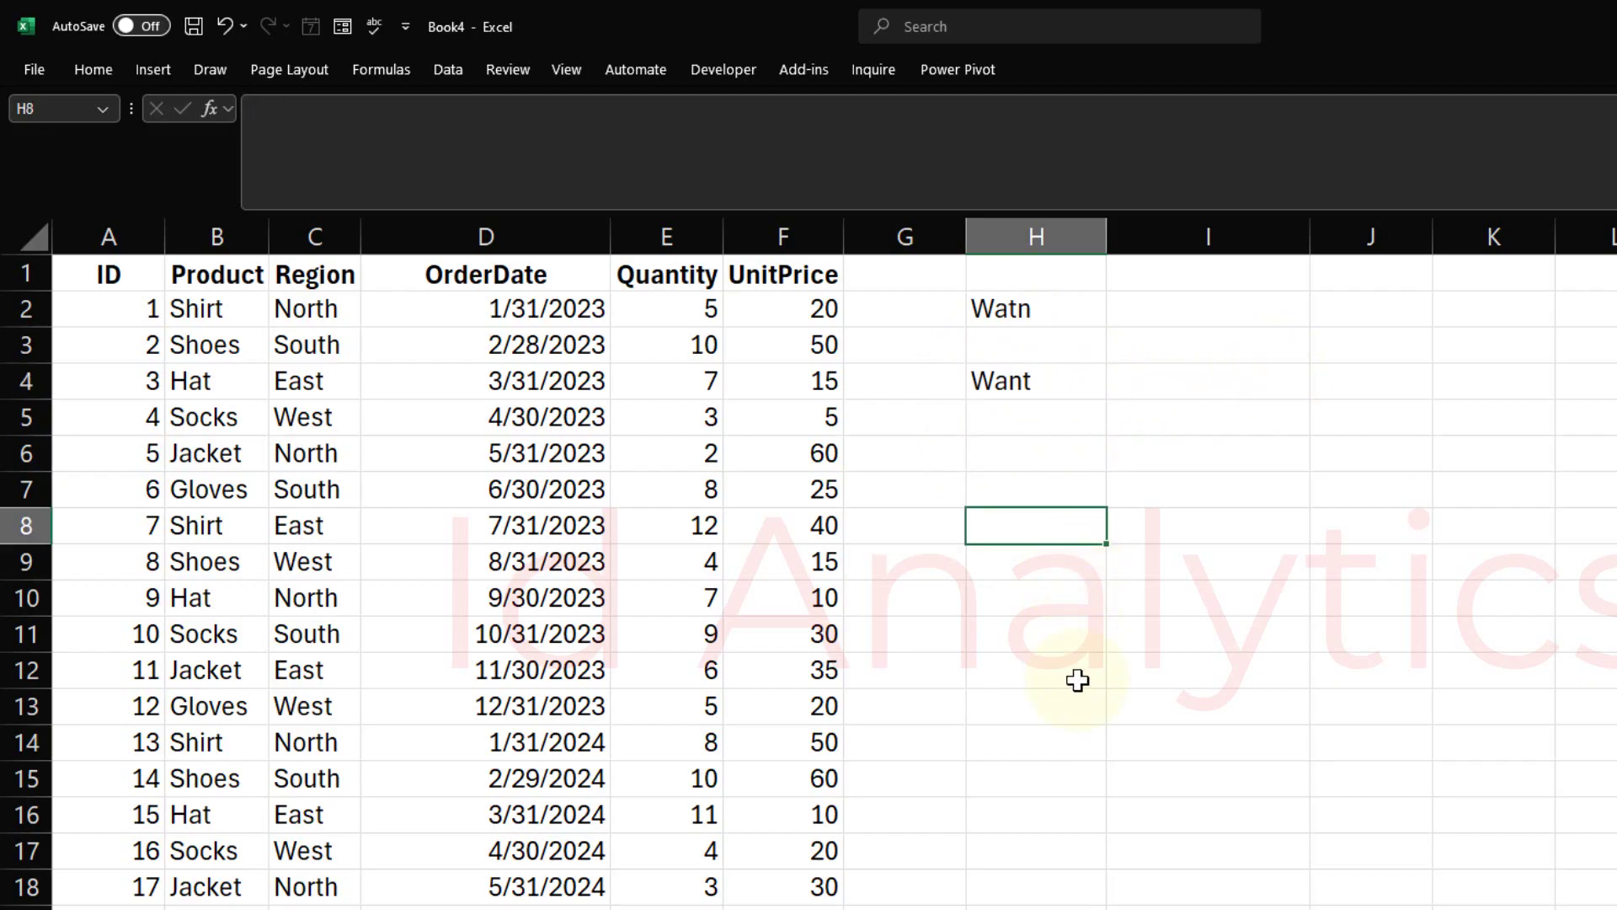
pyautogui.write('b')
pyautogui.press('BackSpace')
pyautogui.write('aboutit')
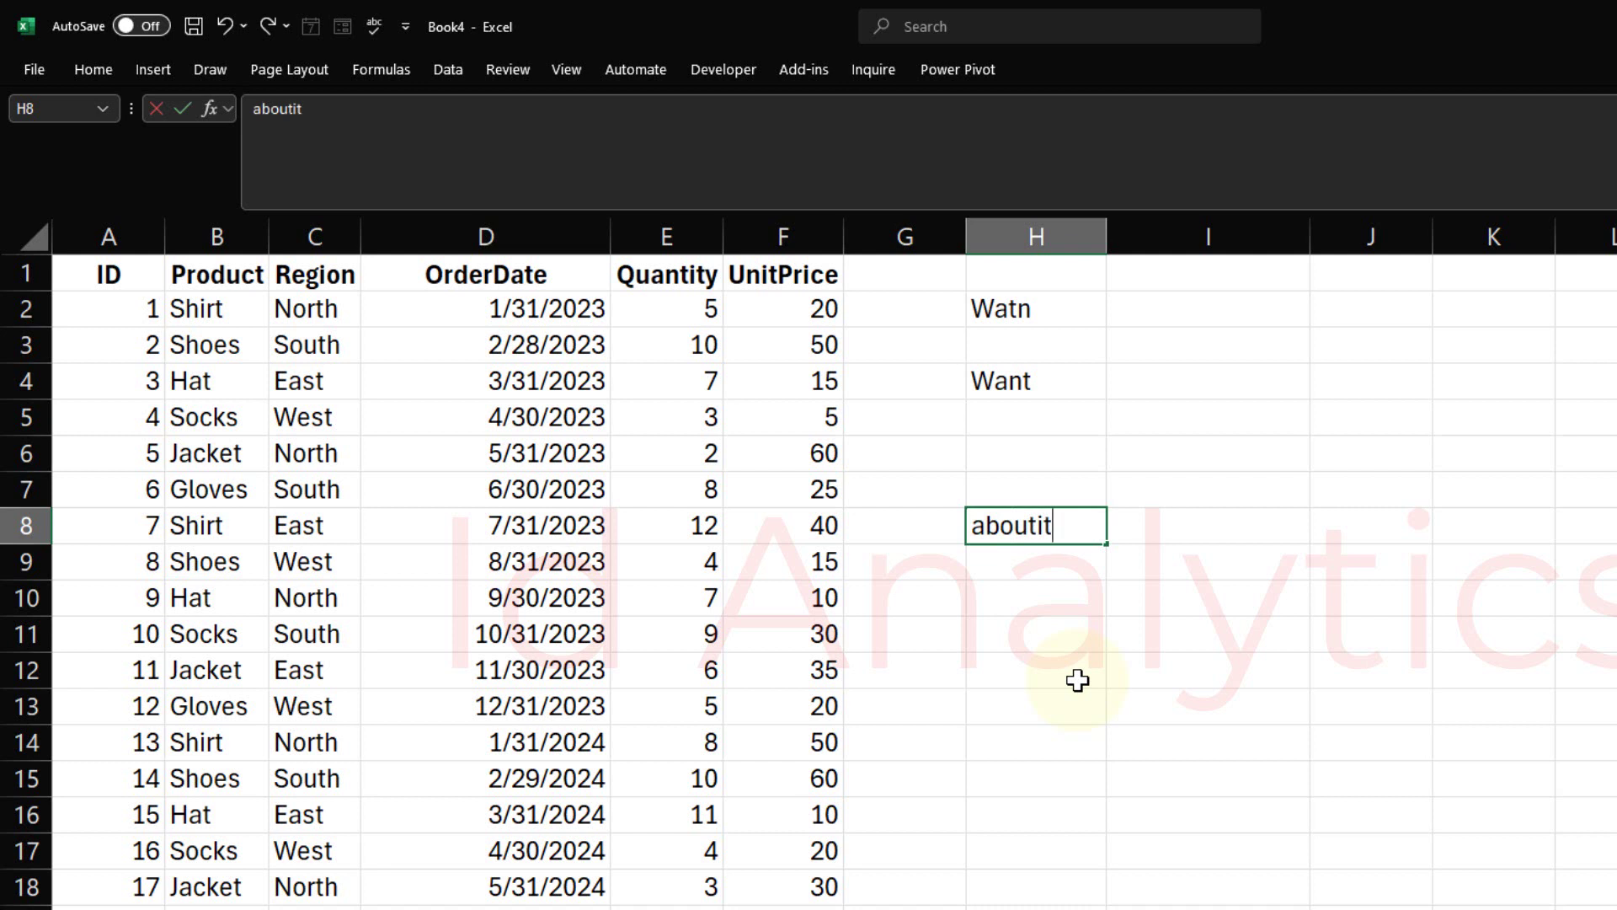
pyautogui.press('Return')
pyautogui.click(1048, 530)
pyautogui.click(1036, 603)
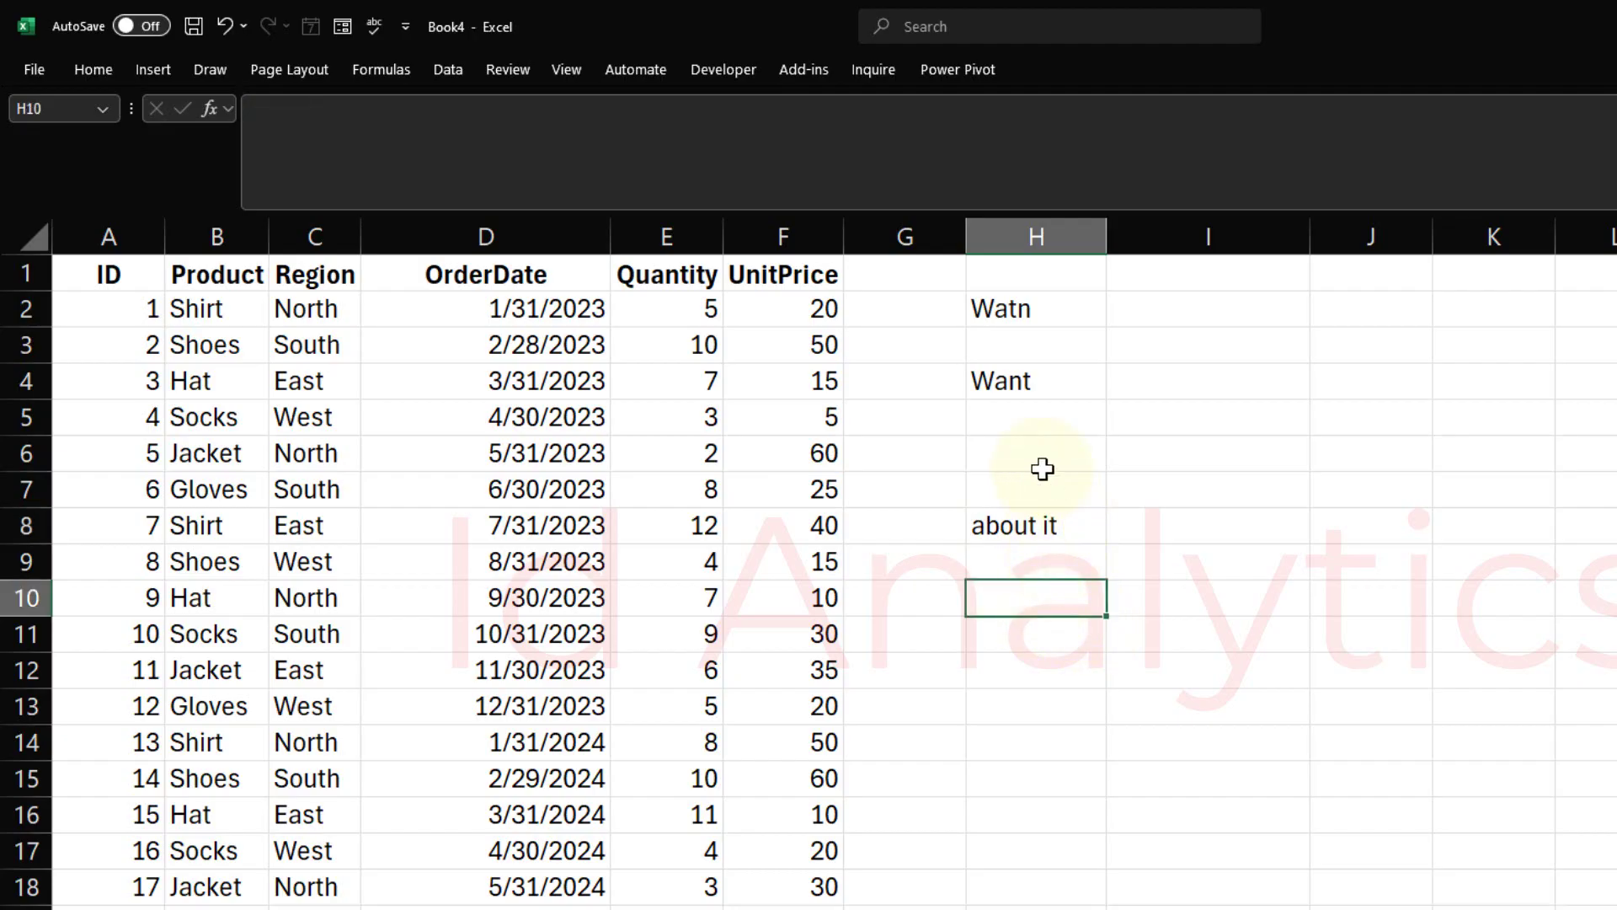
# Open Excel Options from the File page and switch to the Proofing page.
pyautogui.click(40, 68)
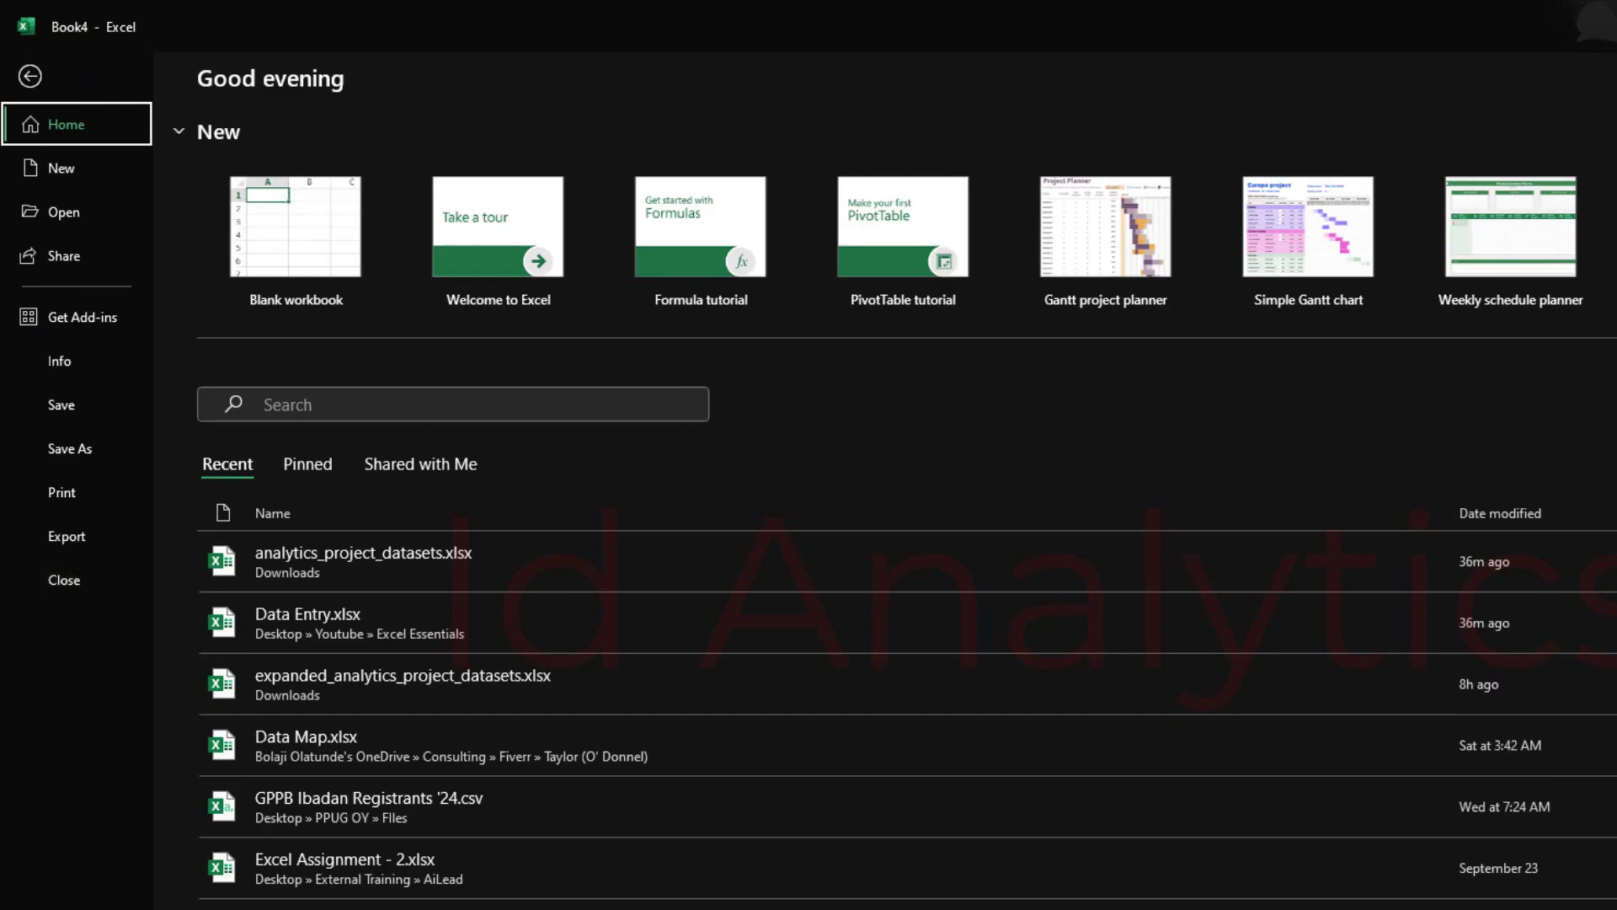
pyautogui.click(64, 900)
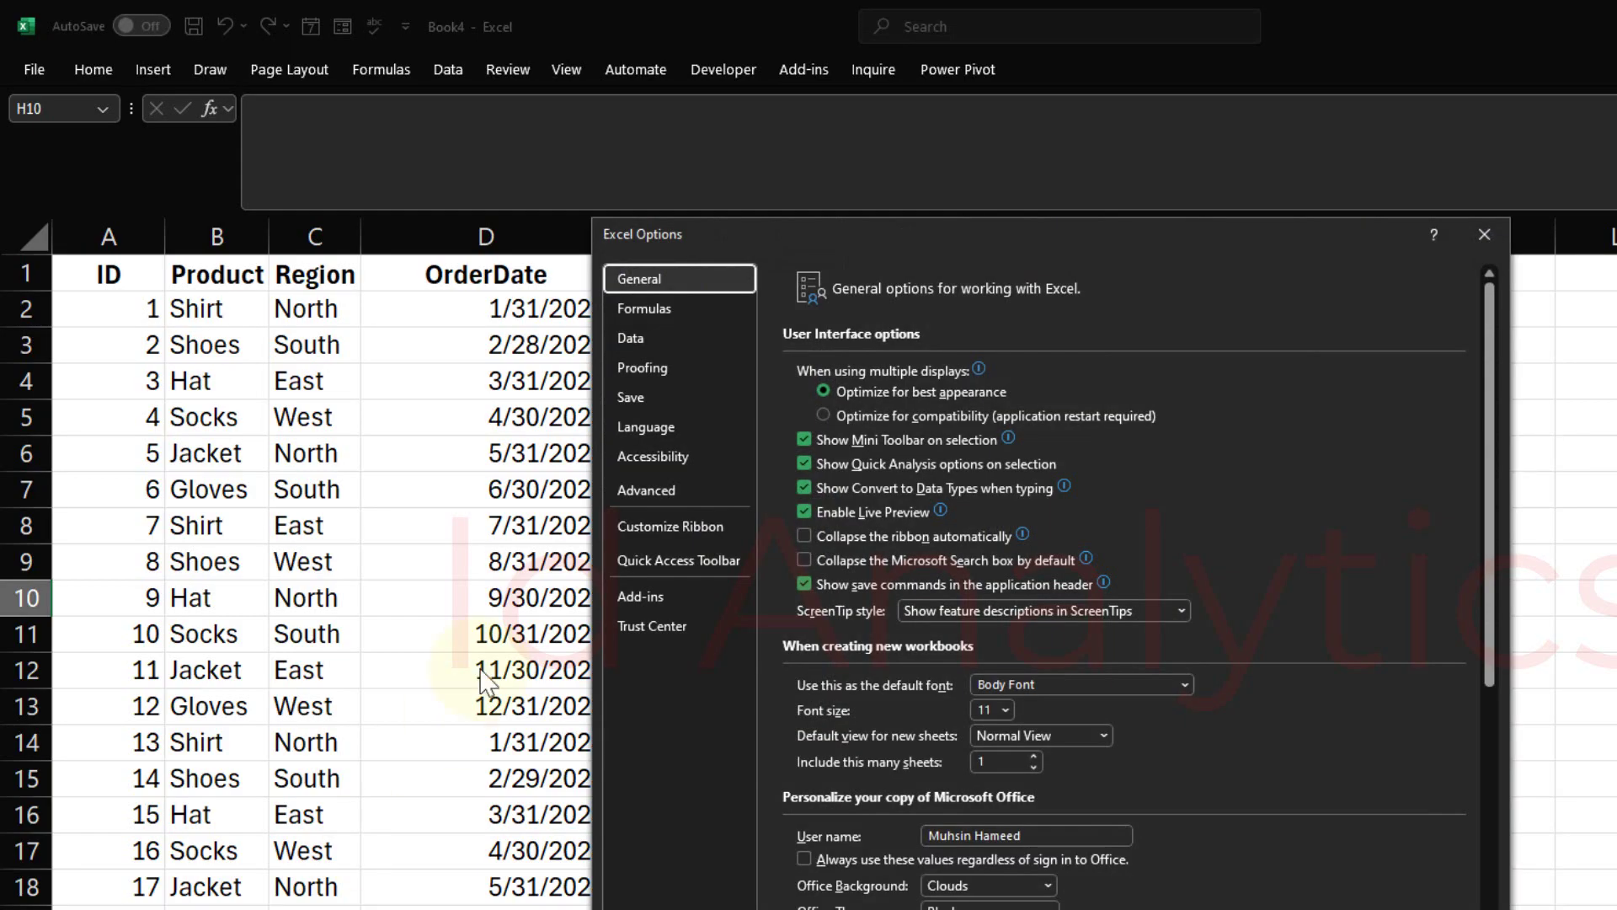
pyautogui.click(675, 368)
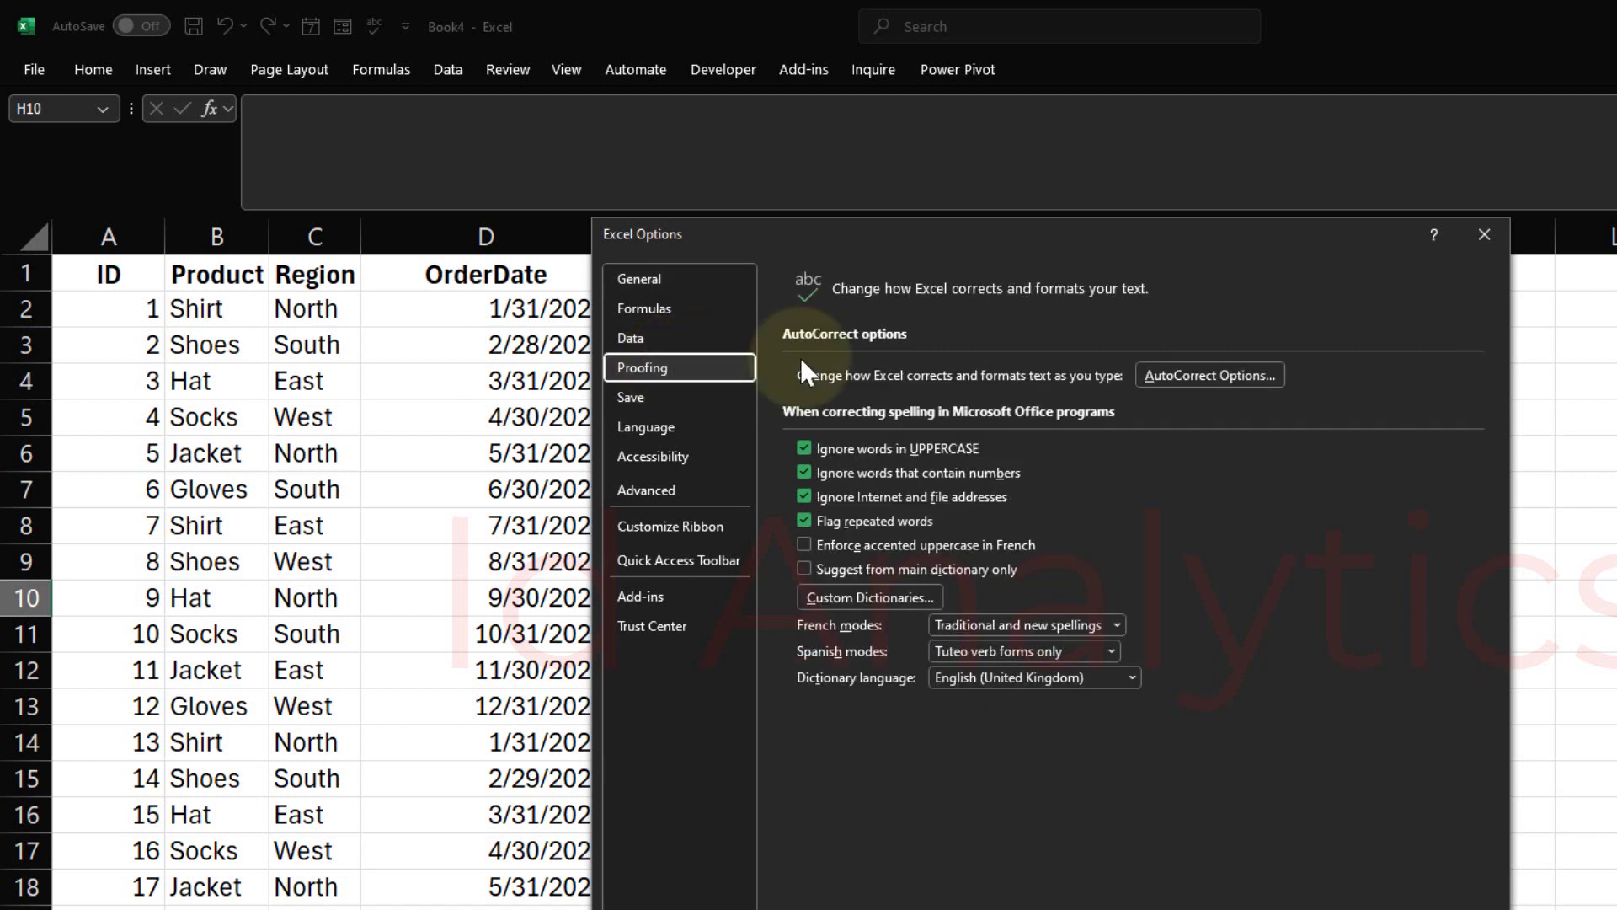
# Open the AutoCorrect Options dialog, move it aside, and select the aboutit entry.
pyautogui.click(1226, 374)
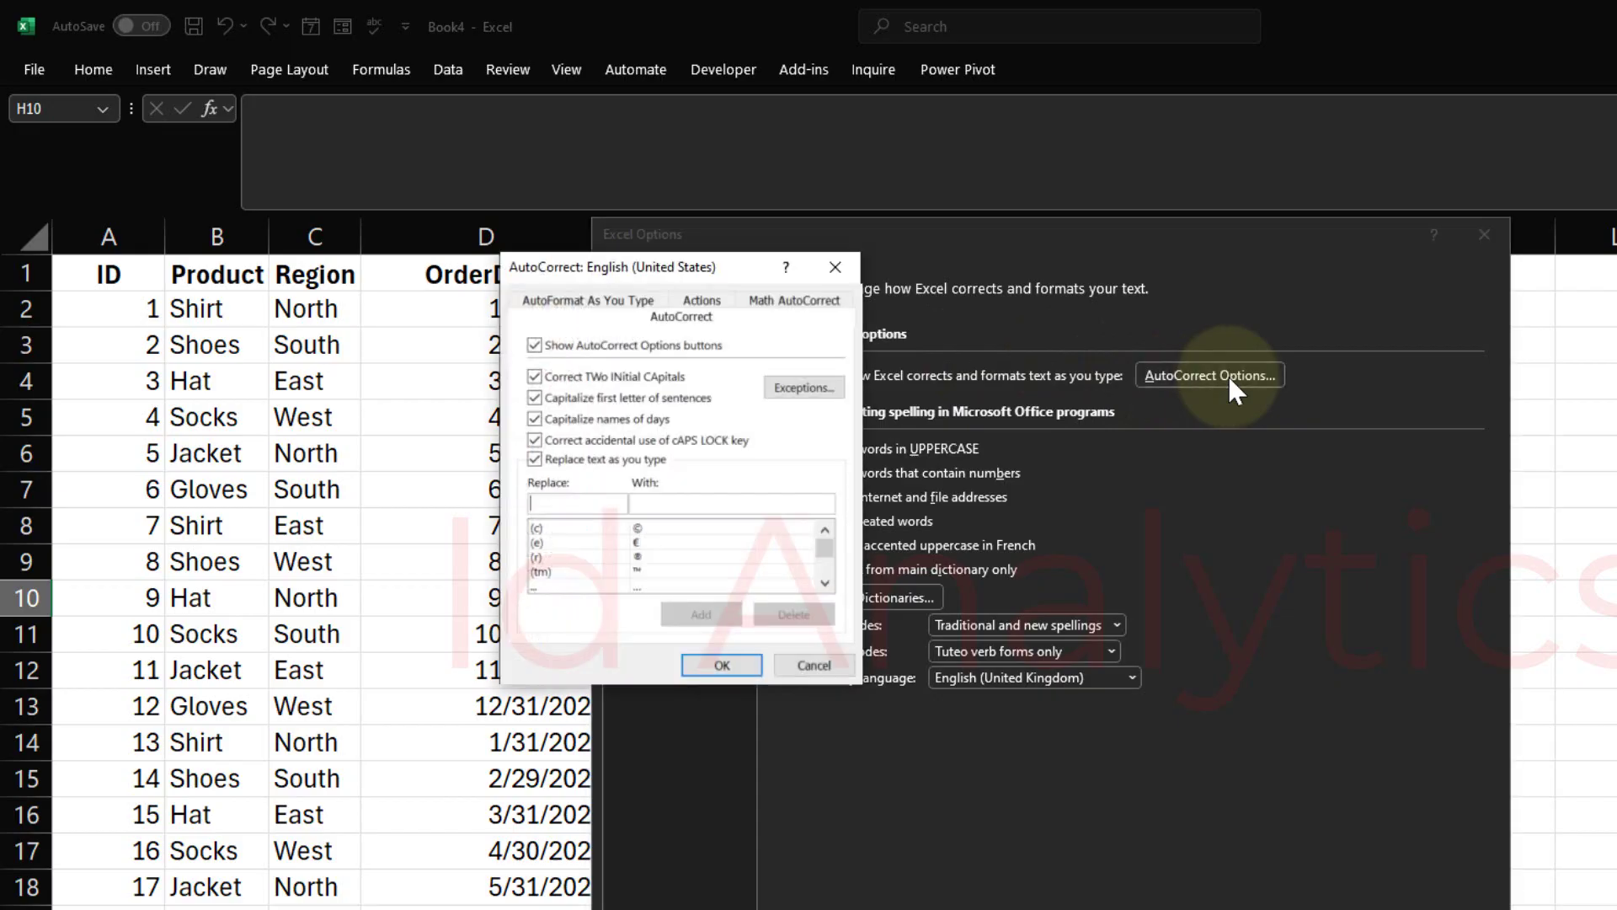
pyautogui.moveTo(696, 271); pyautogui.dragTo(930, 284)
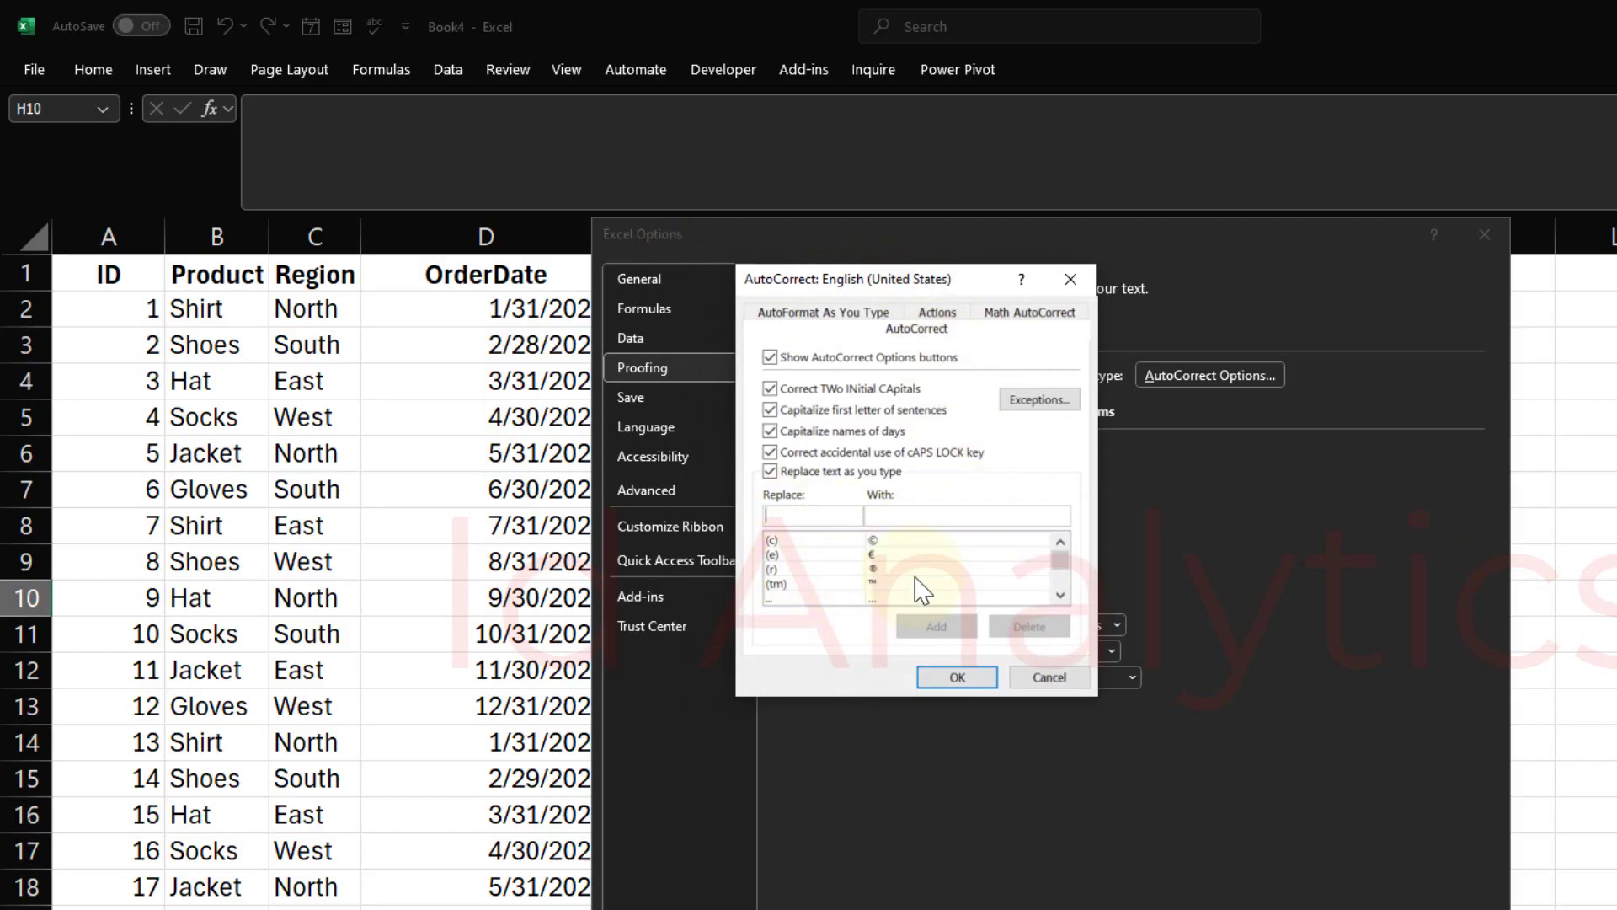
pyautogui.click(1060, 596)
pyautogui.click(1060, 596)
pyautogui.click(1059, 595)
pyautogui.click(1059, 596)
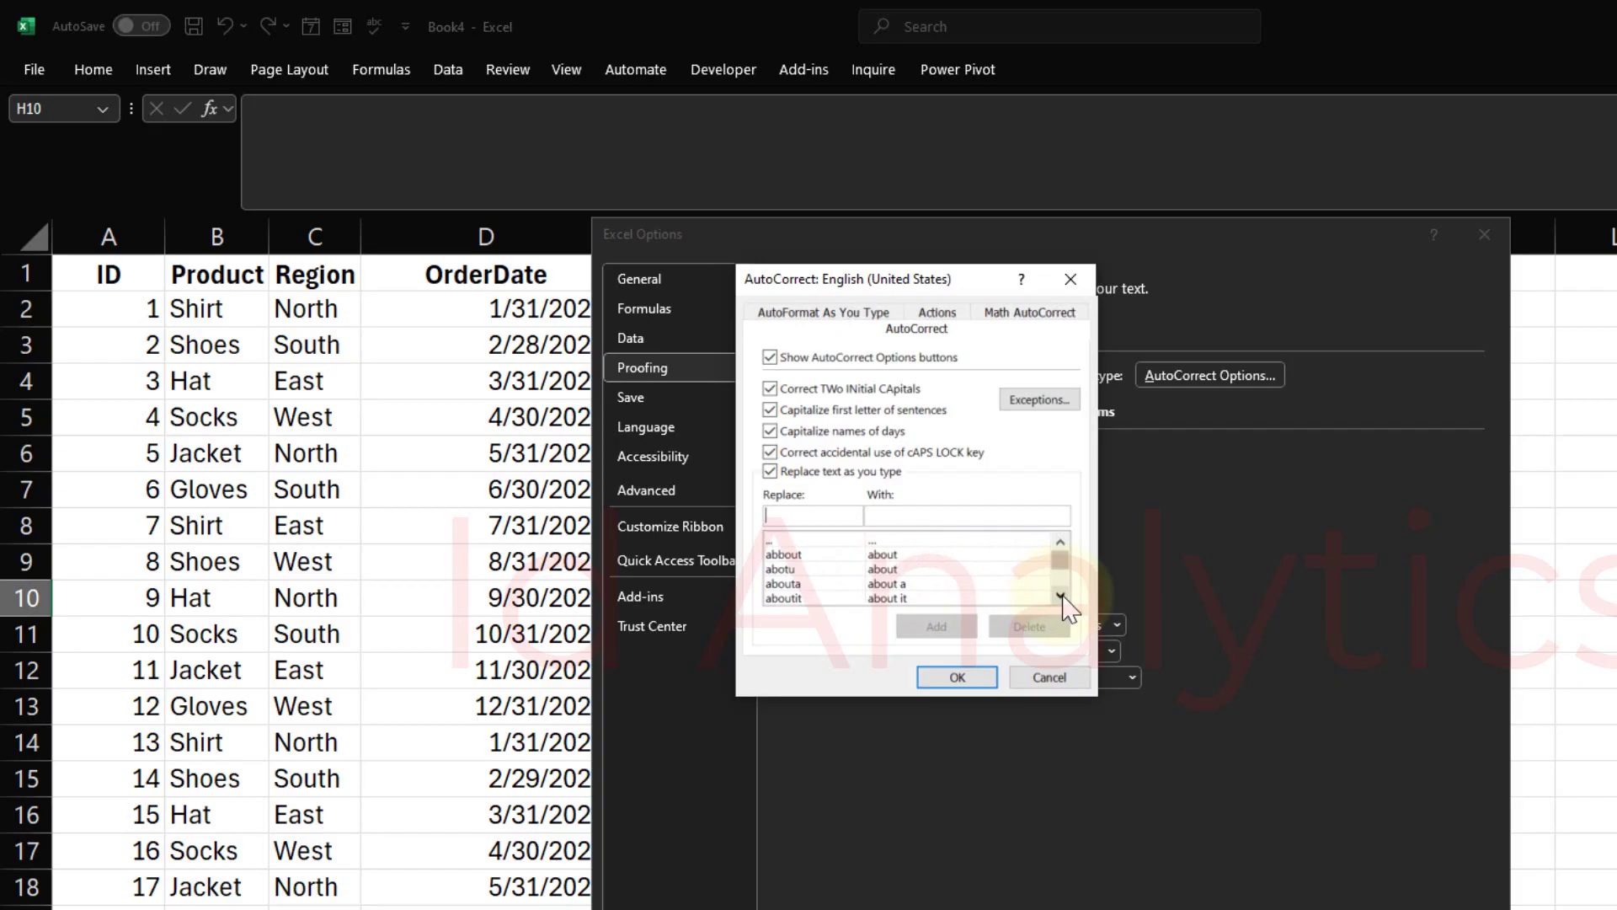
pyautogui.click(805, 598)
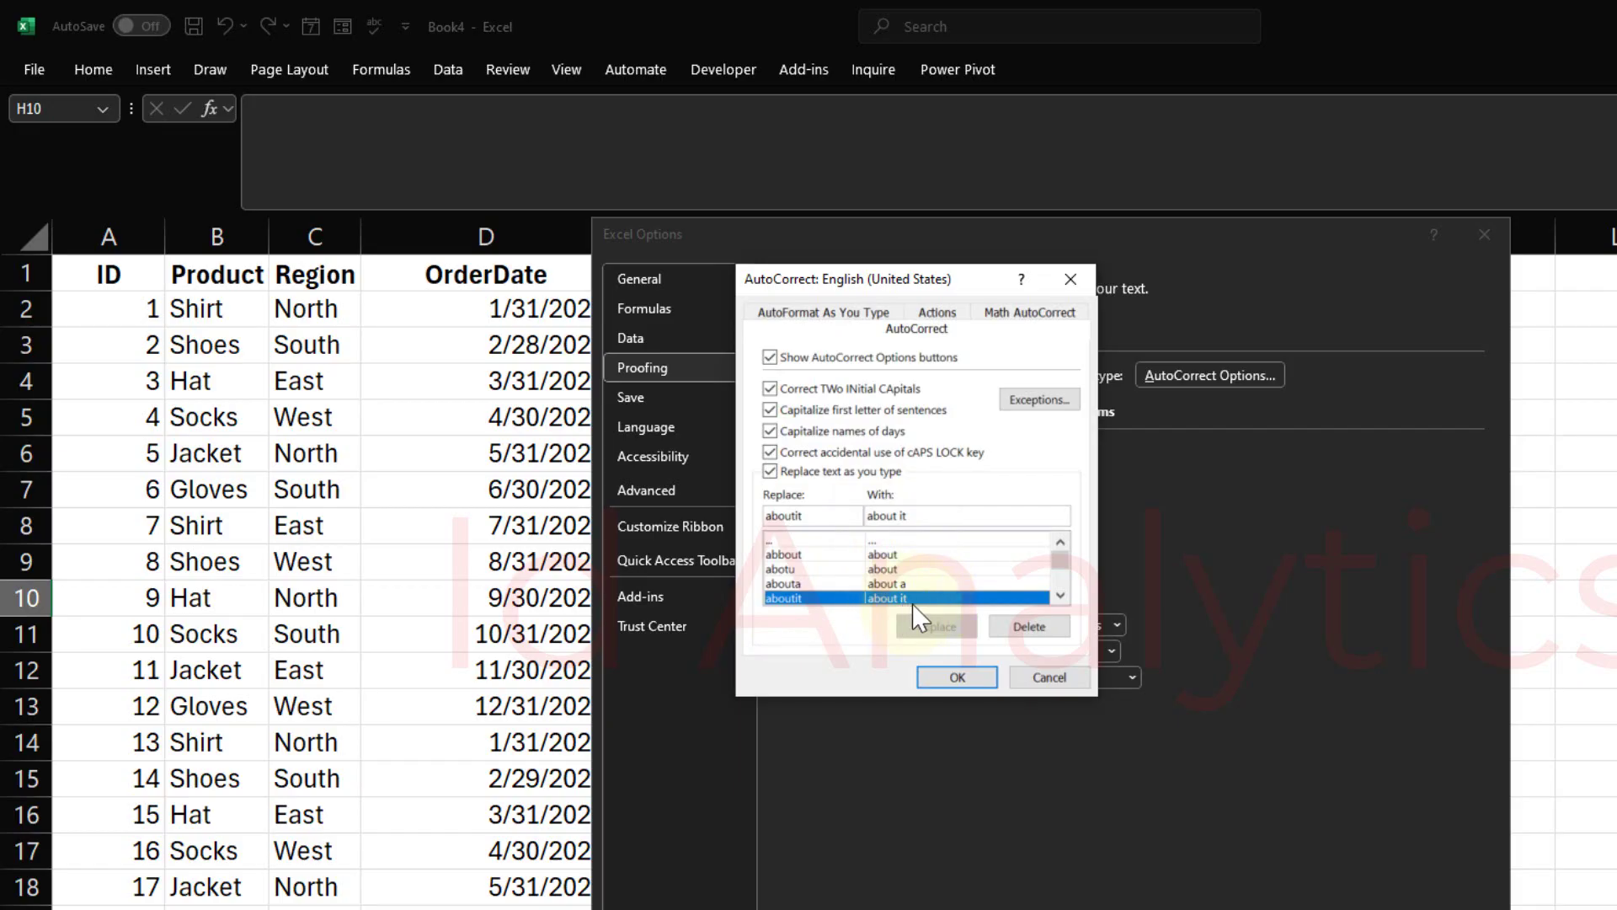
# Scroll down the Replace/With list to review more built-in replacement entries.
pyautogui.click(1060, 596)
pyautogui.click(1060, 596)
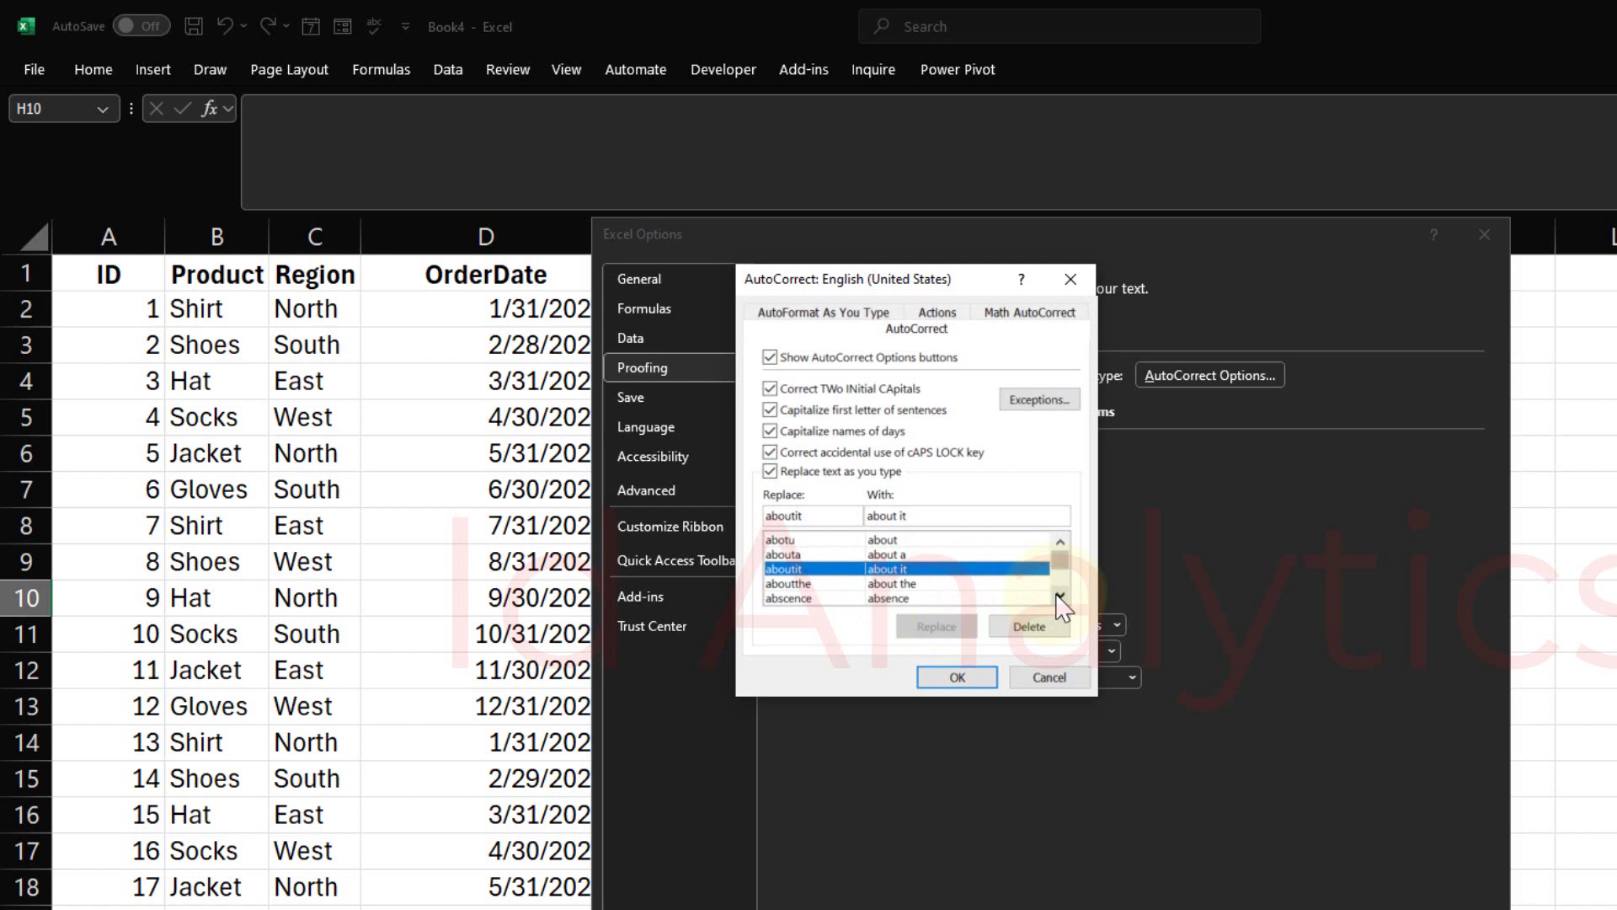
pyautogui.click(1060, 595)
pyautogui.click(1061, 596)
pyautogui.click(1061, 595)
pyautogui.click(1060, 595)
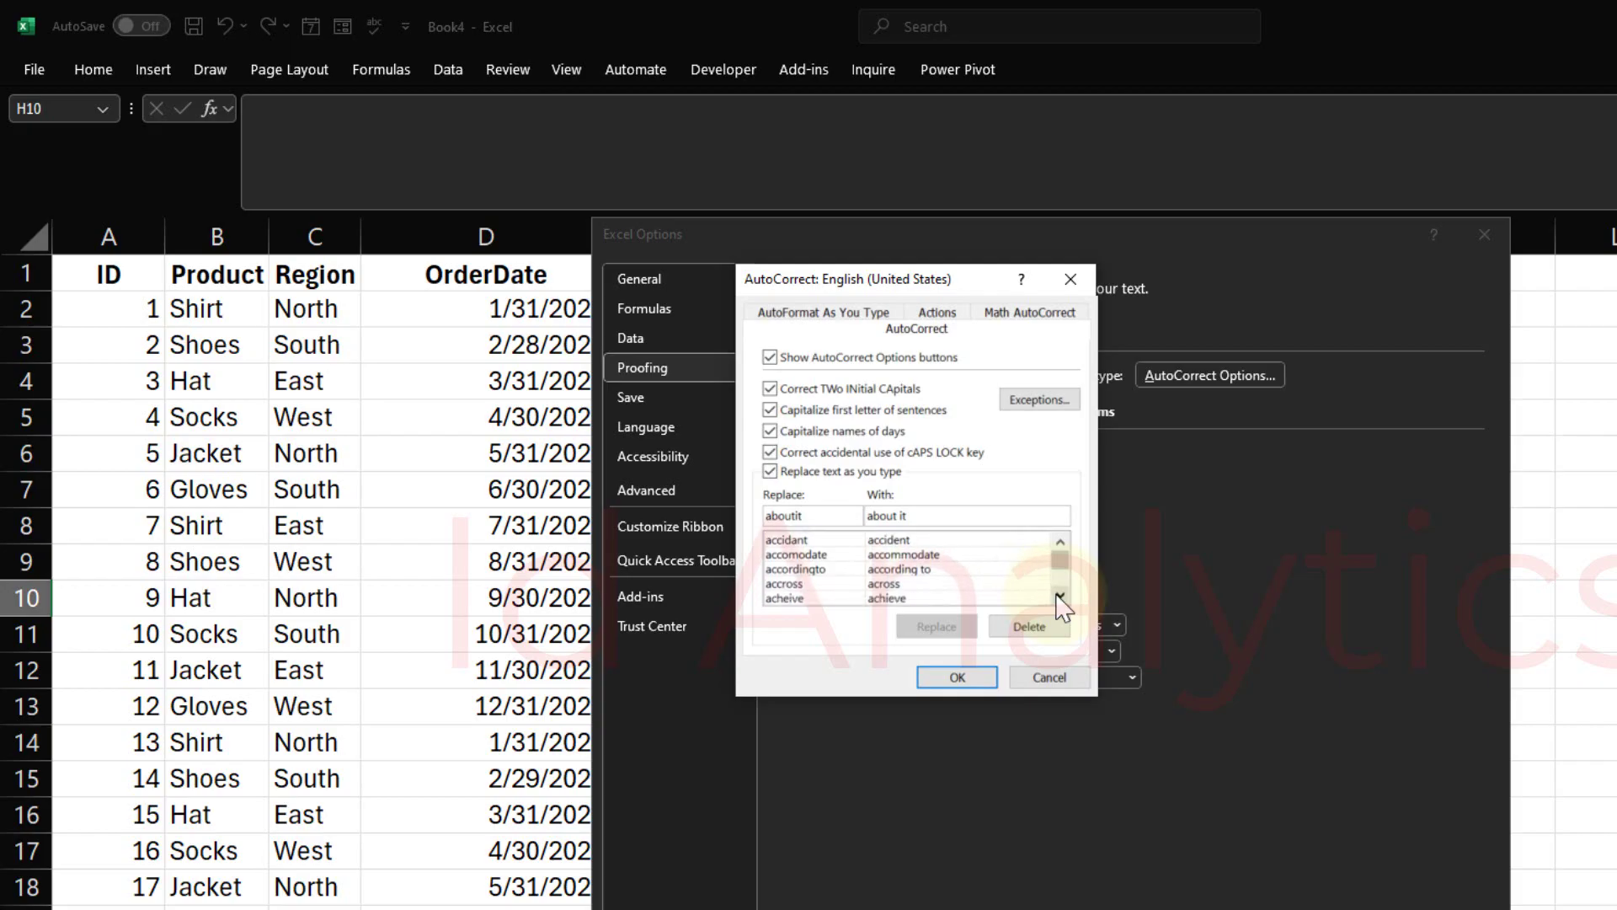
pyautogui.click(1060, 596)
pyautogui.click(1060, 595)
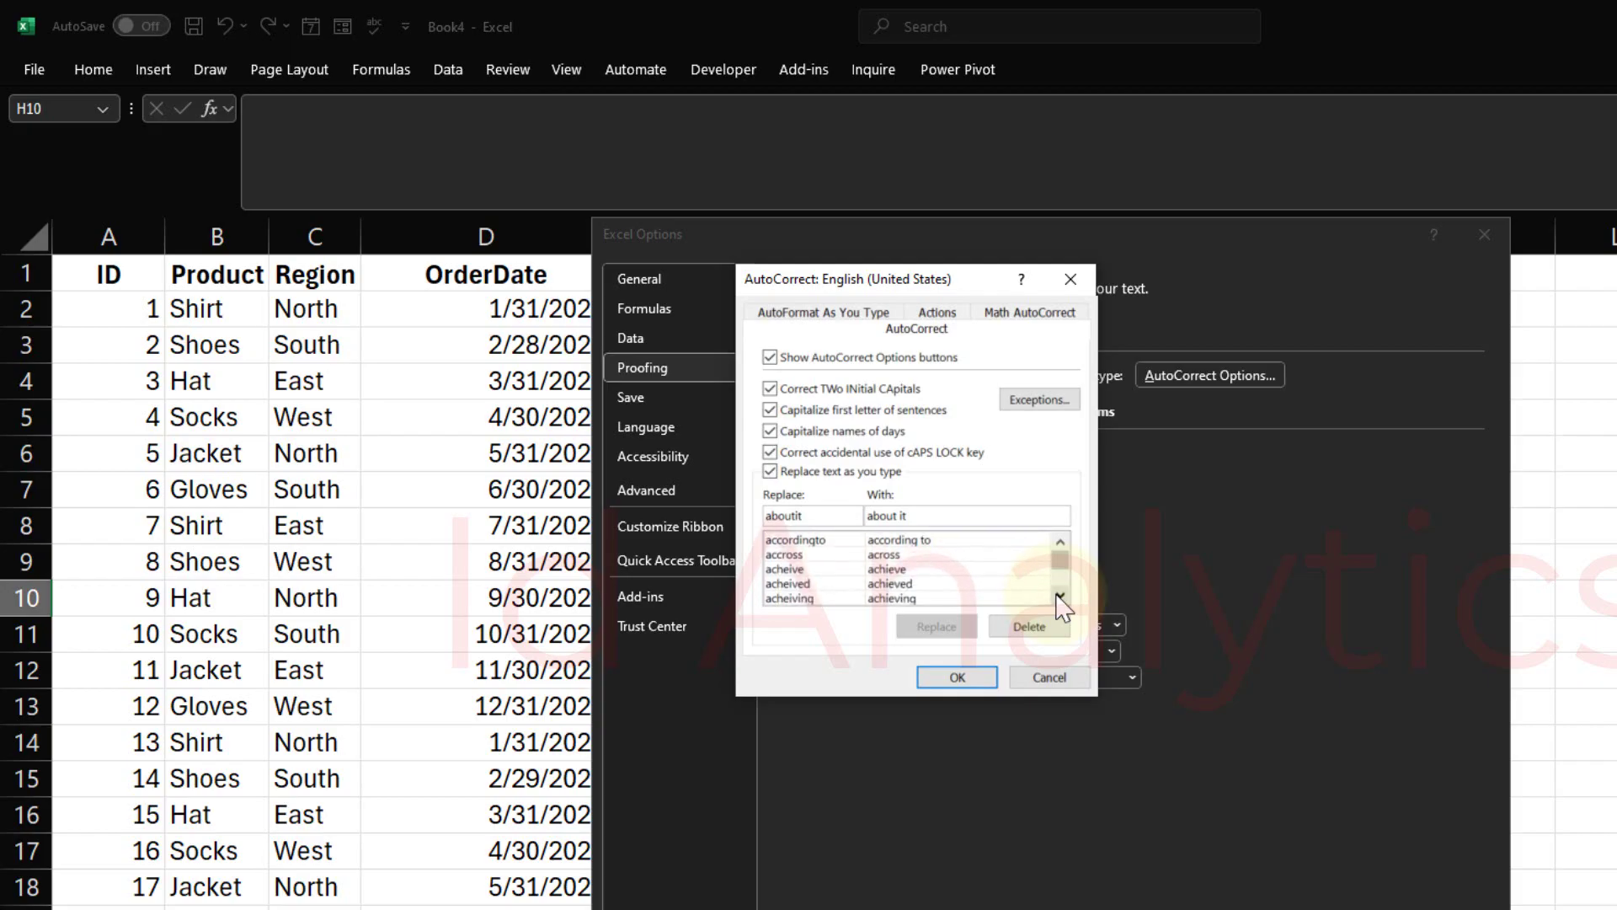
pyautogui.click(1060, 596)
pyautogui.click(1060, 595)
pyautogui.click(1060, 595)
pyautogui.click(1061, 596)
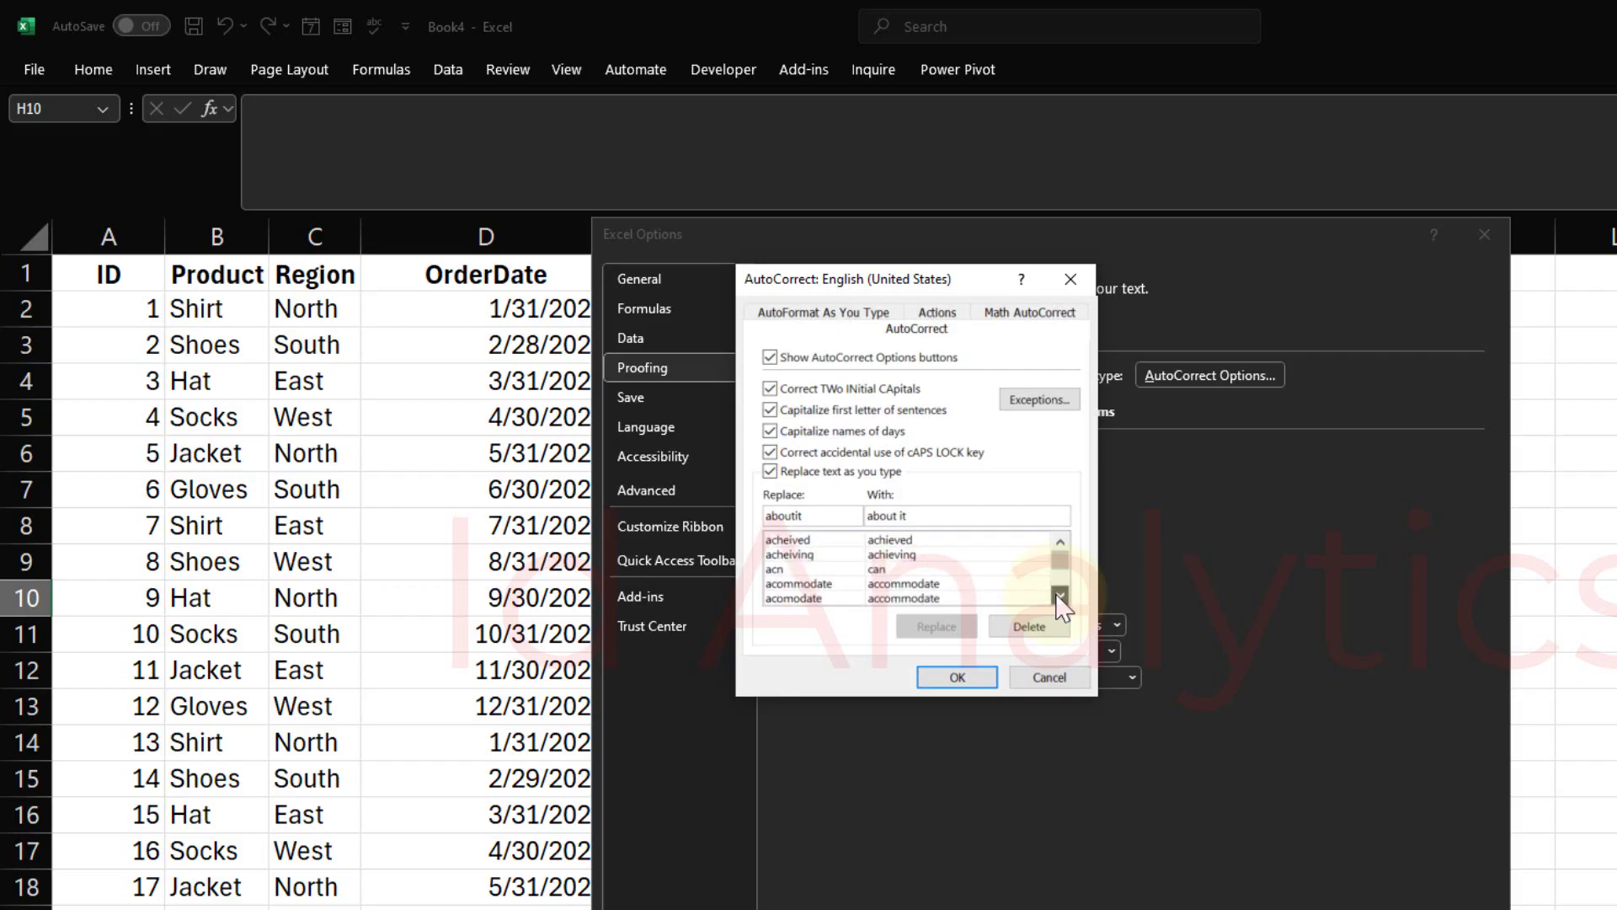
pyautogui.click(1061, 596)
pyautogui.click(1061, 595)
pyautogui.click(1060, 595)
pyautogui.click(1060, 595)
pyautogui.click(1061, 596)
pyautogui.click(1060, 595)
pyautogui.click(1061, 596)
pyautogui.click(1060, 595)
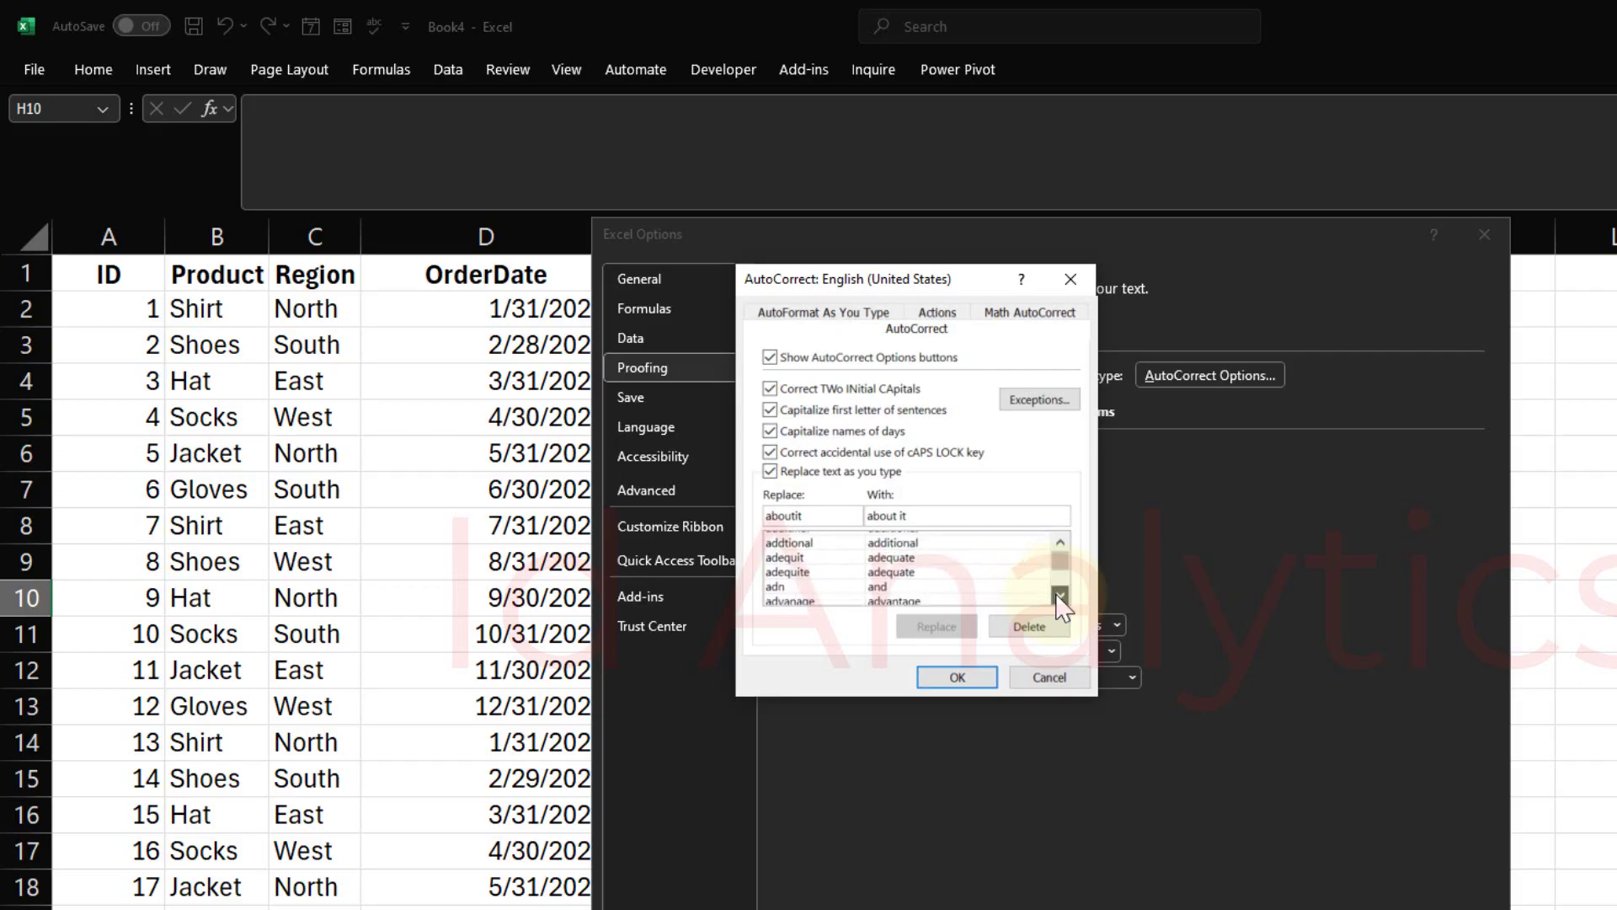
pyautogui.click(1060, 595)
pyautogui.click(1061, 595)
pyautogui.click(1060, 595)
pyautogui.click(1060, 596)
pyautogui.click(1060, 596)
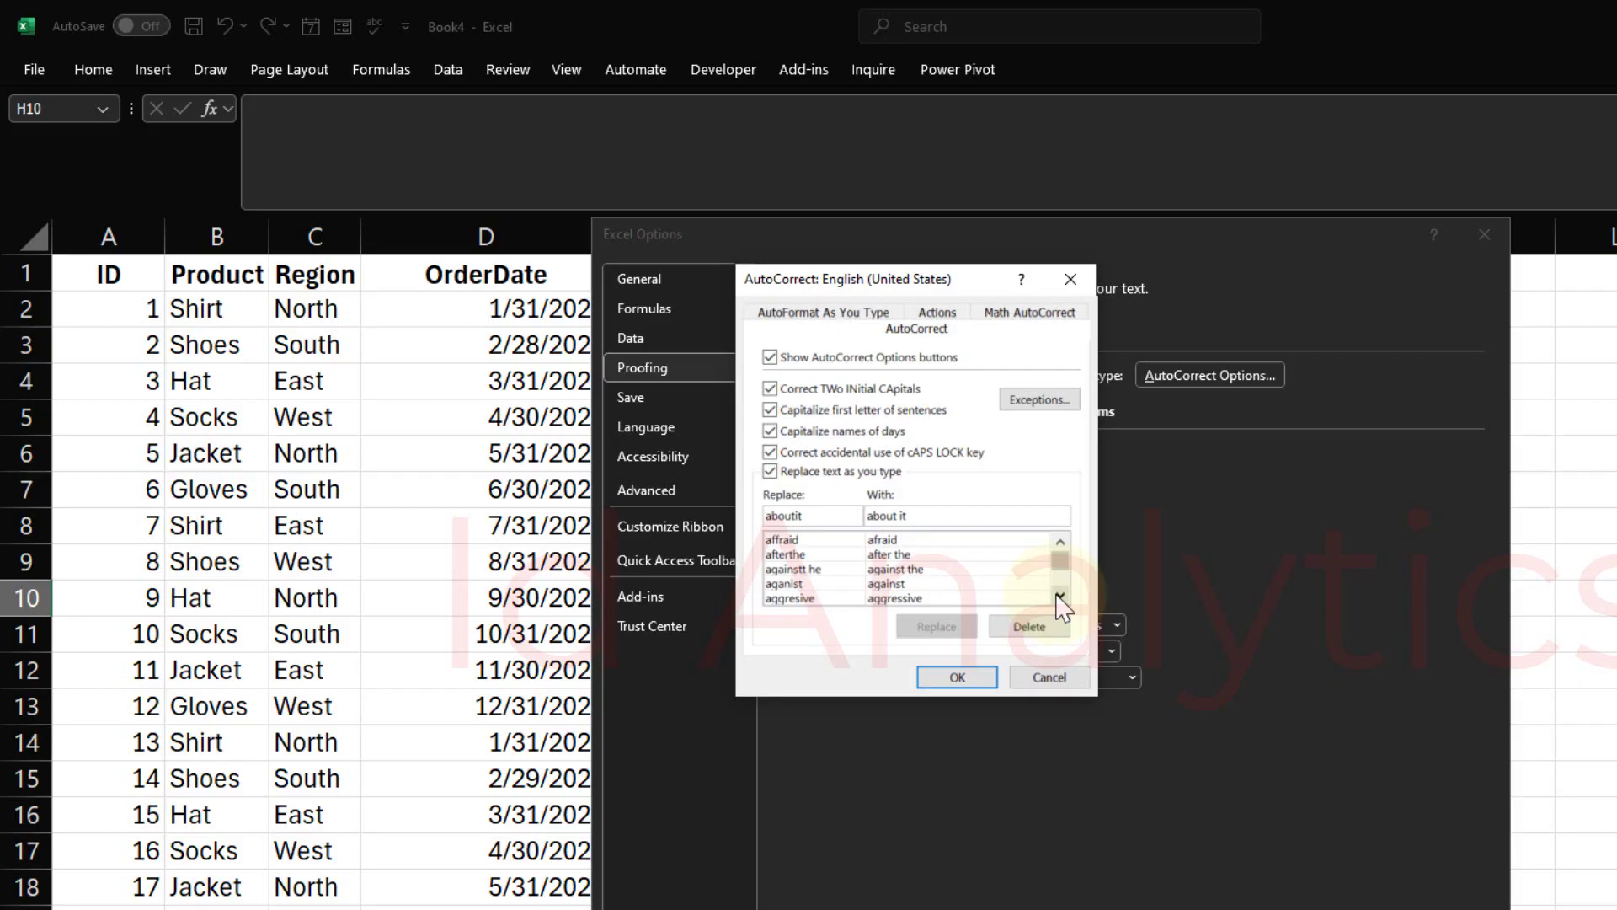
pyautogui.click(1060, 596)
pyautogui.click(1061, 596)
pyautogui.click(1061, 595)
pyautogui.click(1060, 595)
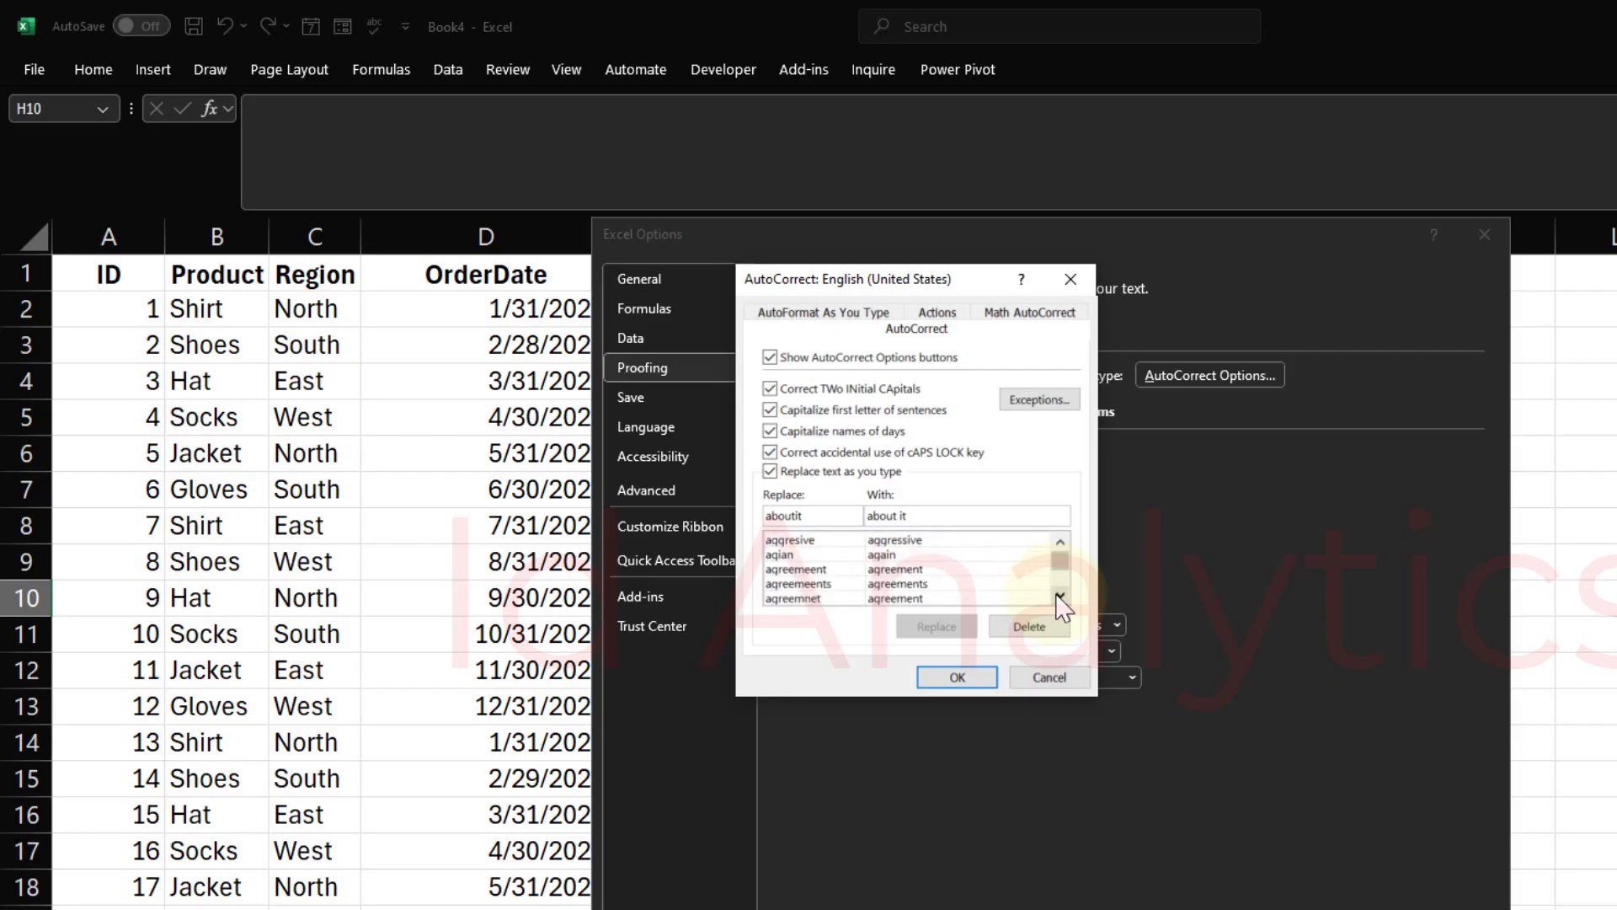
pyautogui.click(1061, 596)
pyautogui.click(1060, 596)
pyautogui.click(1060, 596)
pyautogui.click(1060, 596)
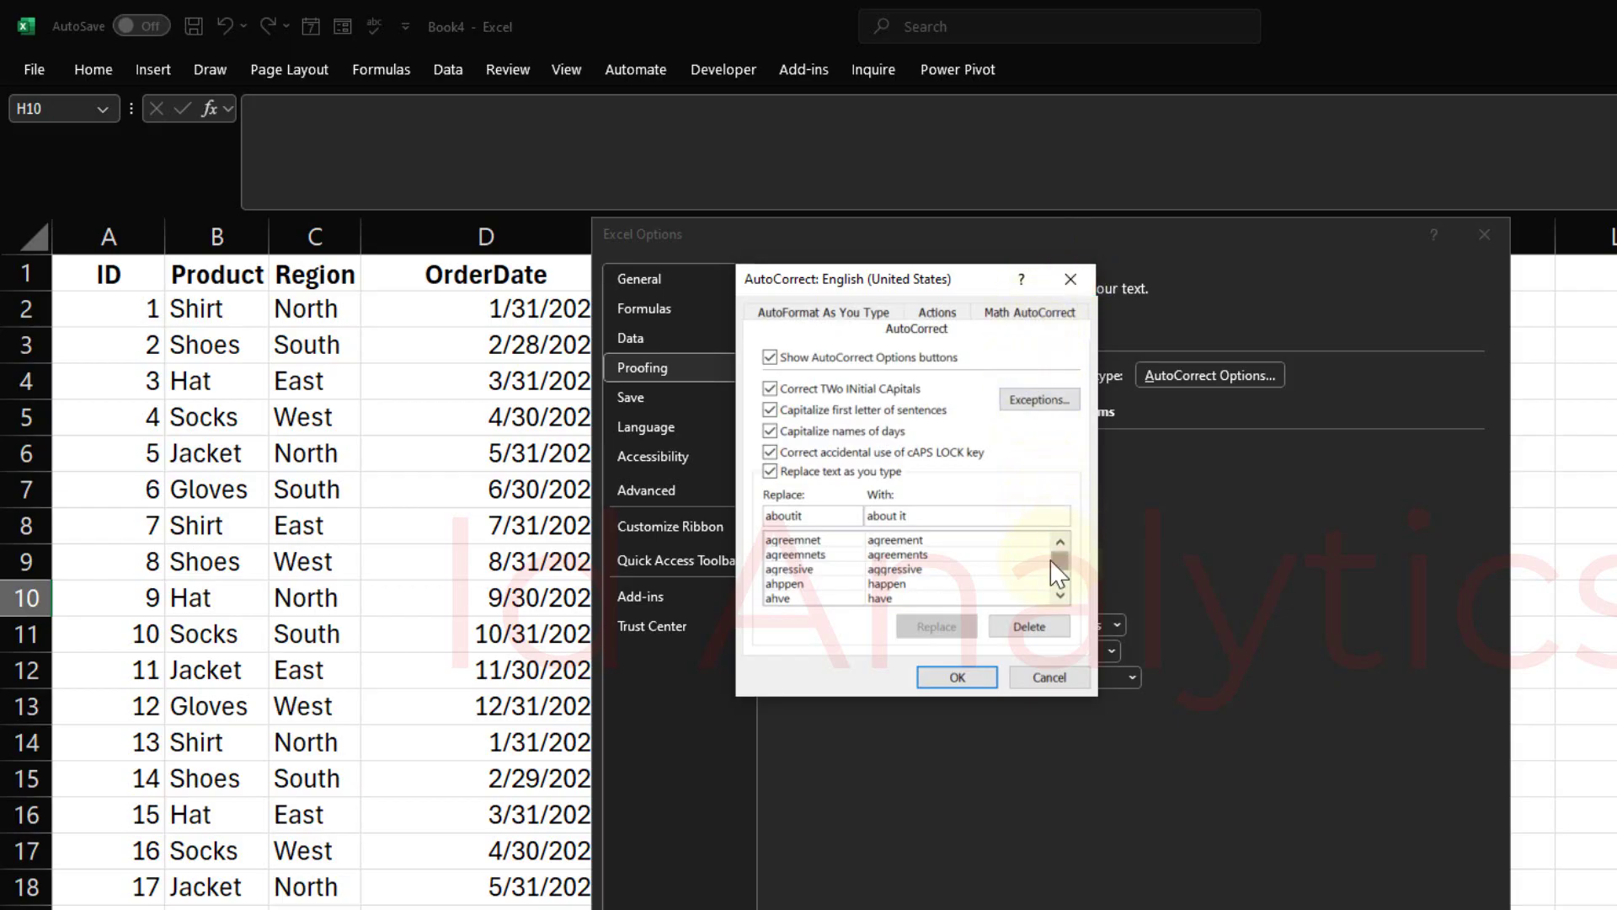
# Close AutoCorrect and Excel Options without changes, enter ID in H10, and select H13.
pyautogui.click(1048, 677)
pyautogui.press('Escape')
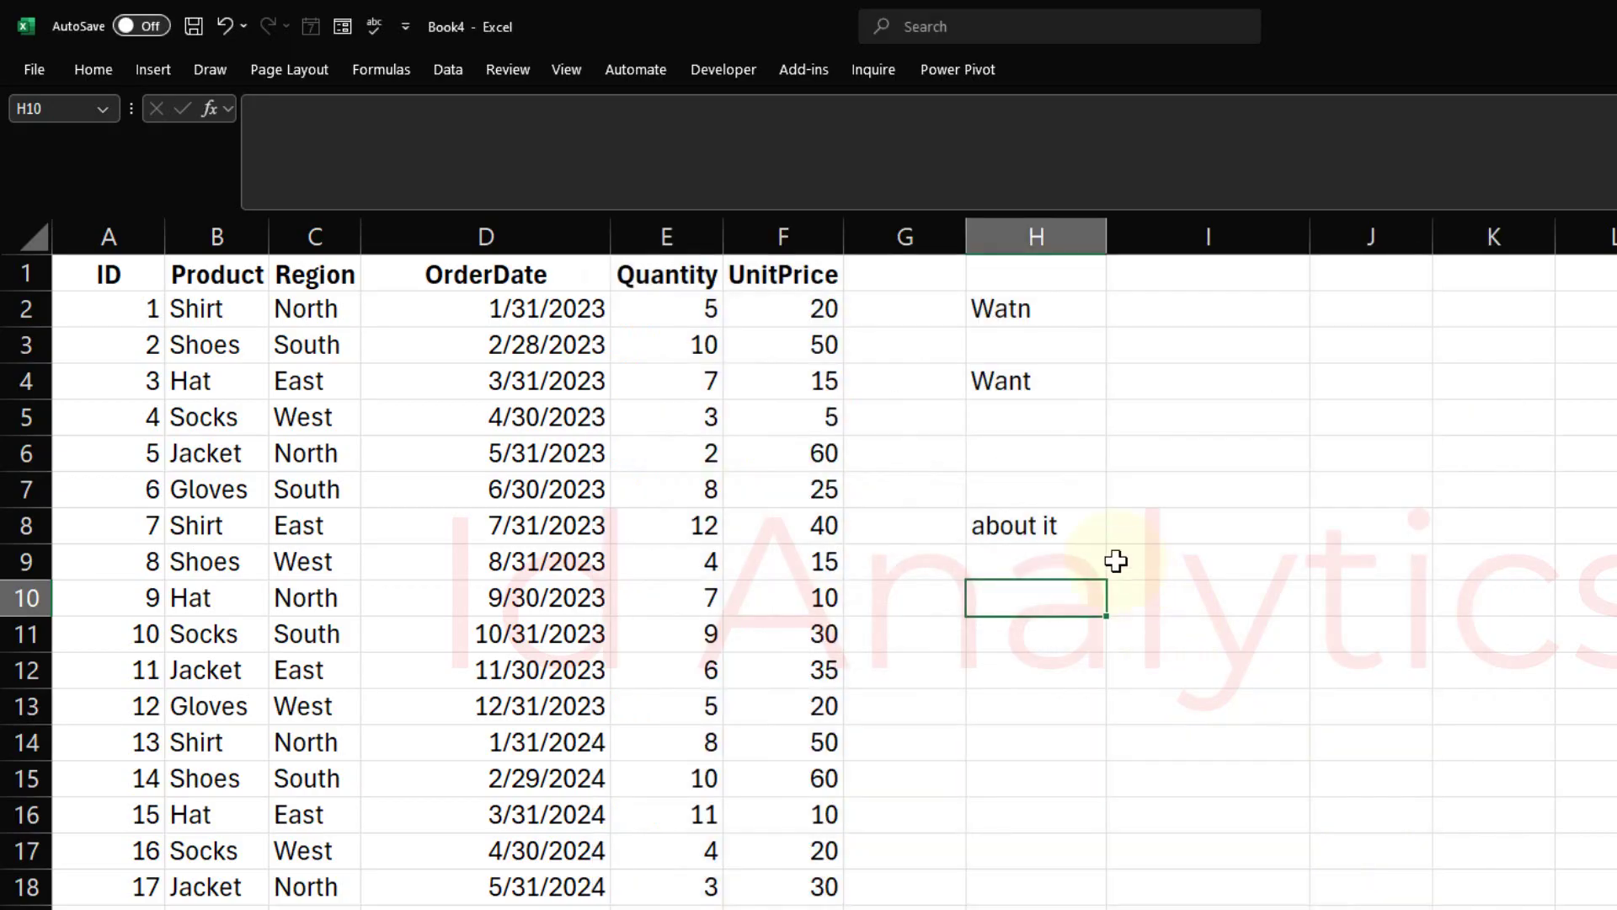
pyautogui.write('ID')
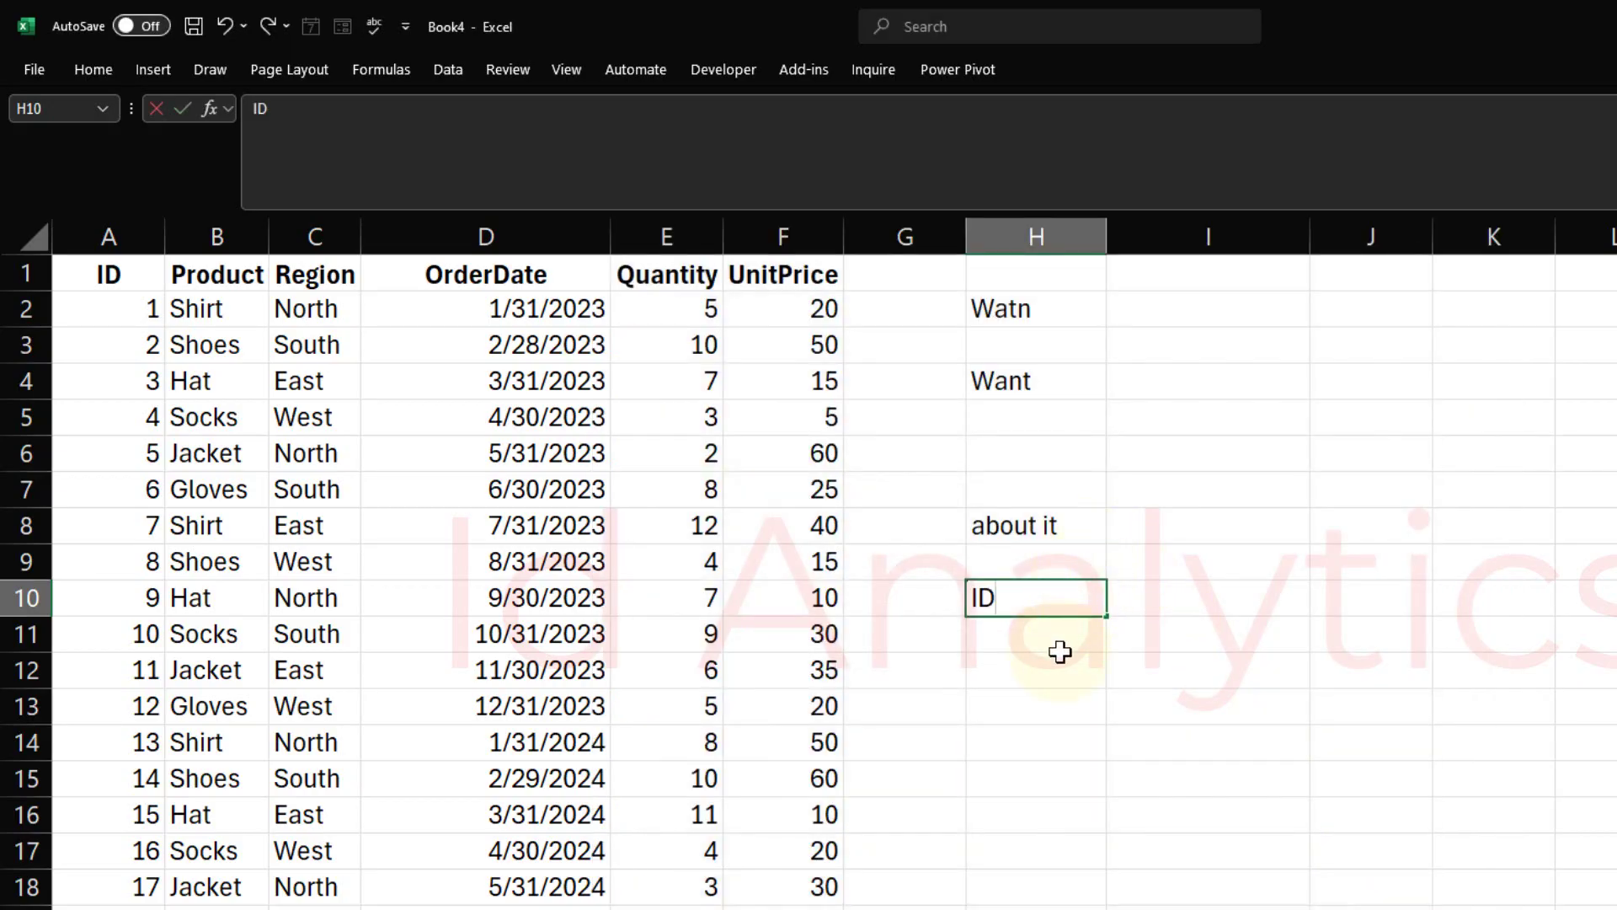
pyautogui.press('Return')
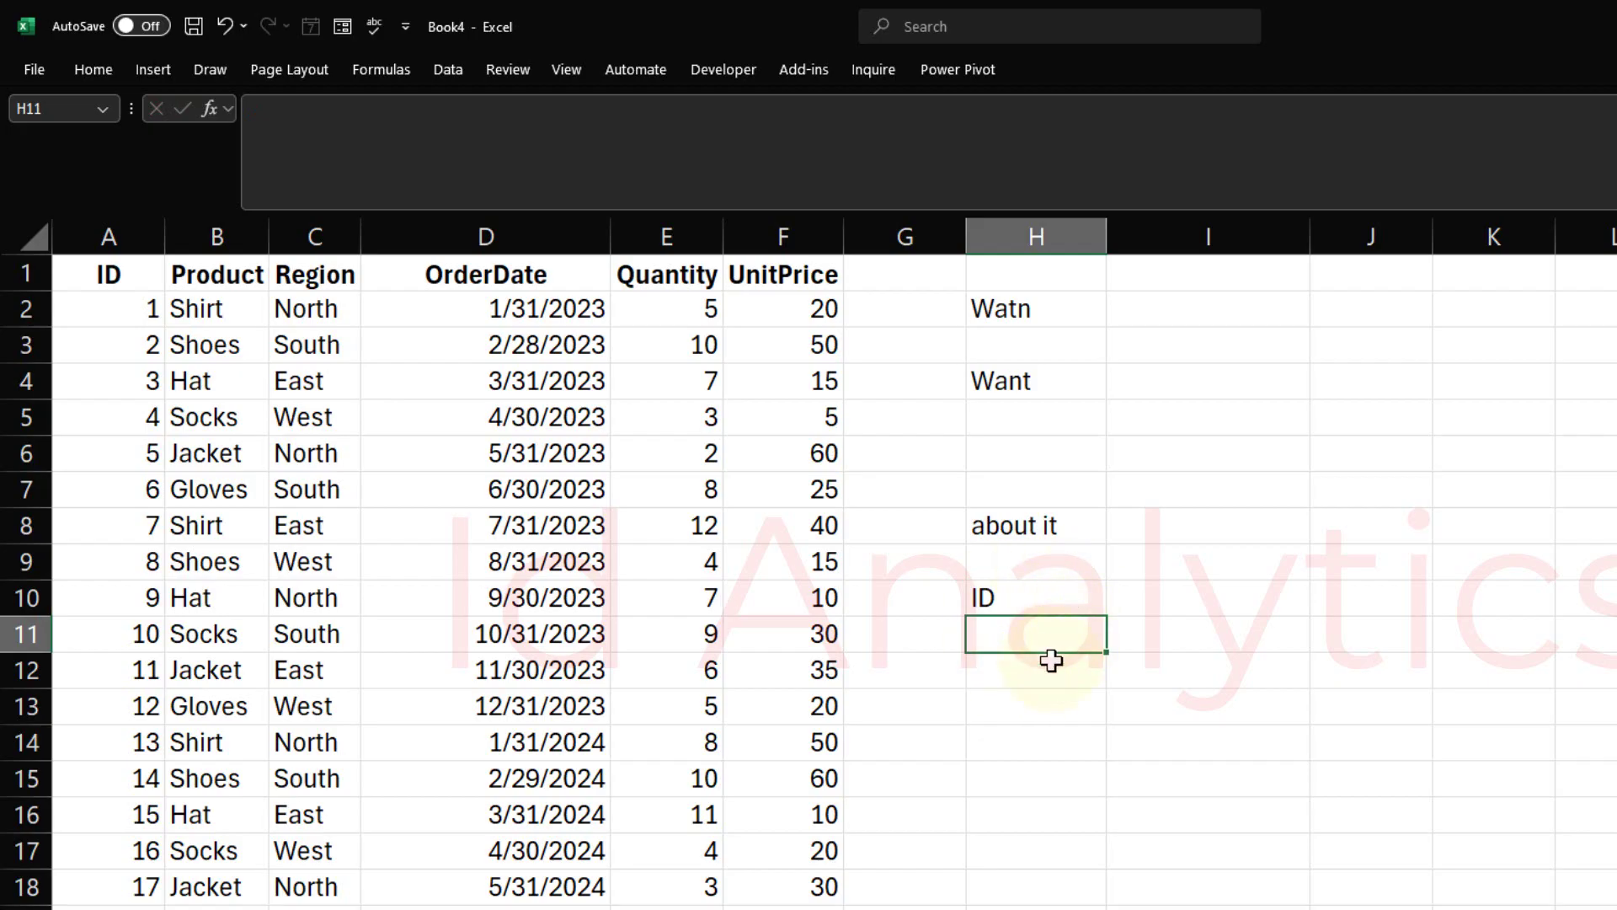
pyautogui.click(35, 71)
pyautogui.click(29, 74)
pyautogui.click(1037, 705)
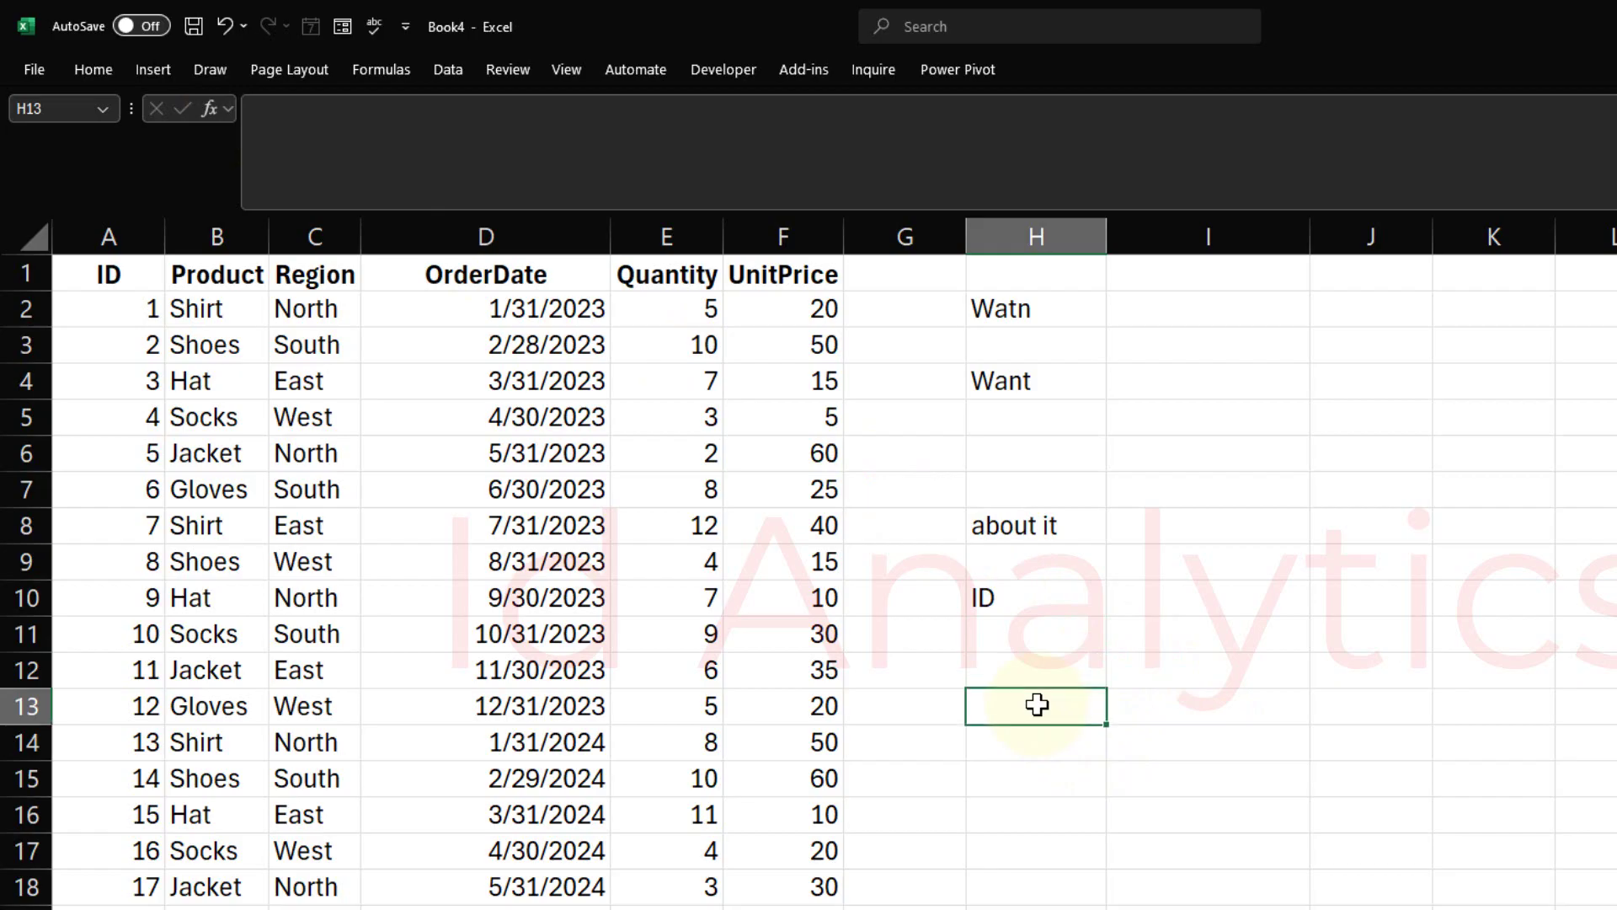
# Open the AutoCorrect Options dialog from Excel Options' Proofing page using Alt, F, T.
pyautogui.press('alt')
pyautogui.press('f')
pyautogui.press('t')
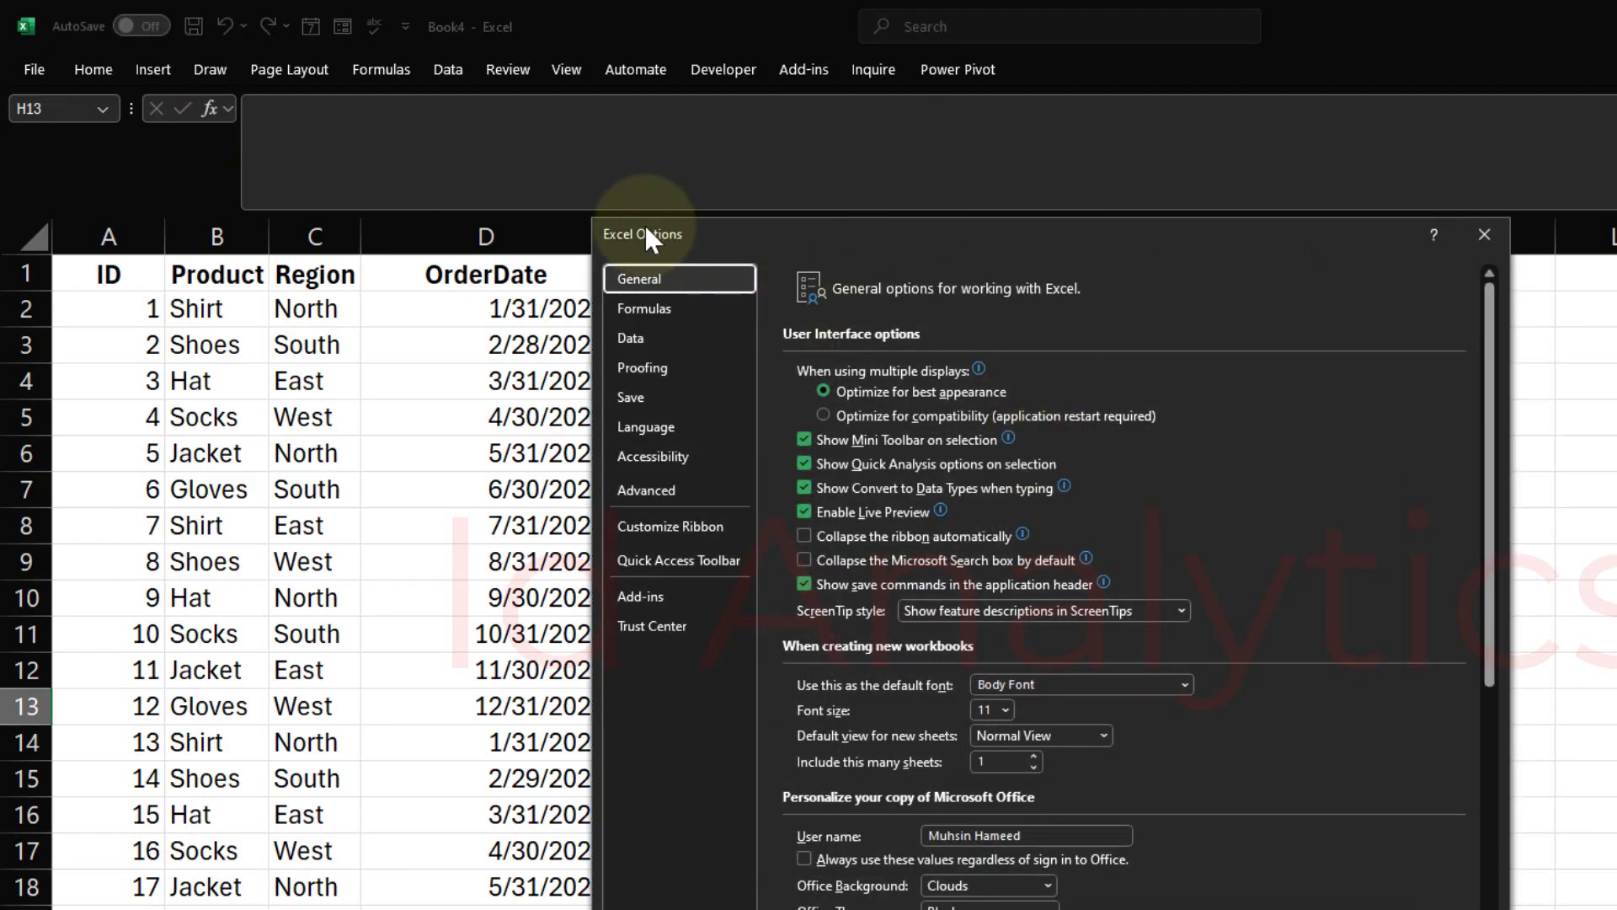
pyautogui.click(648, 367)
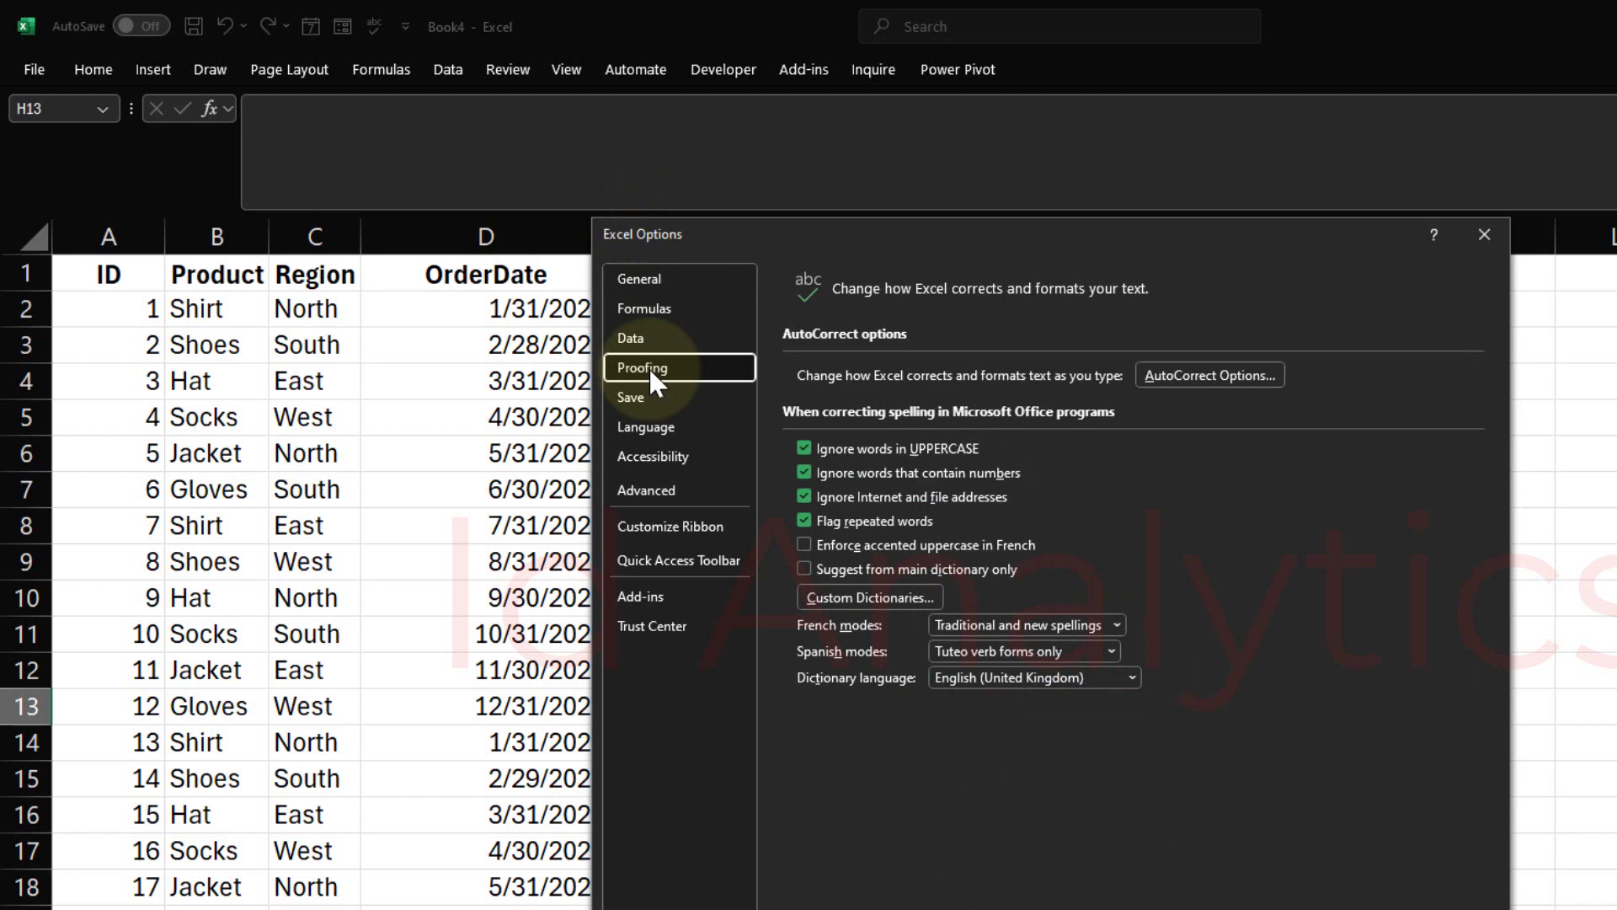
pyautogui.click(1232, 378)
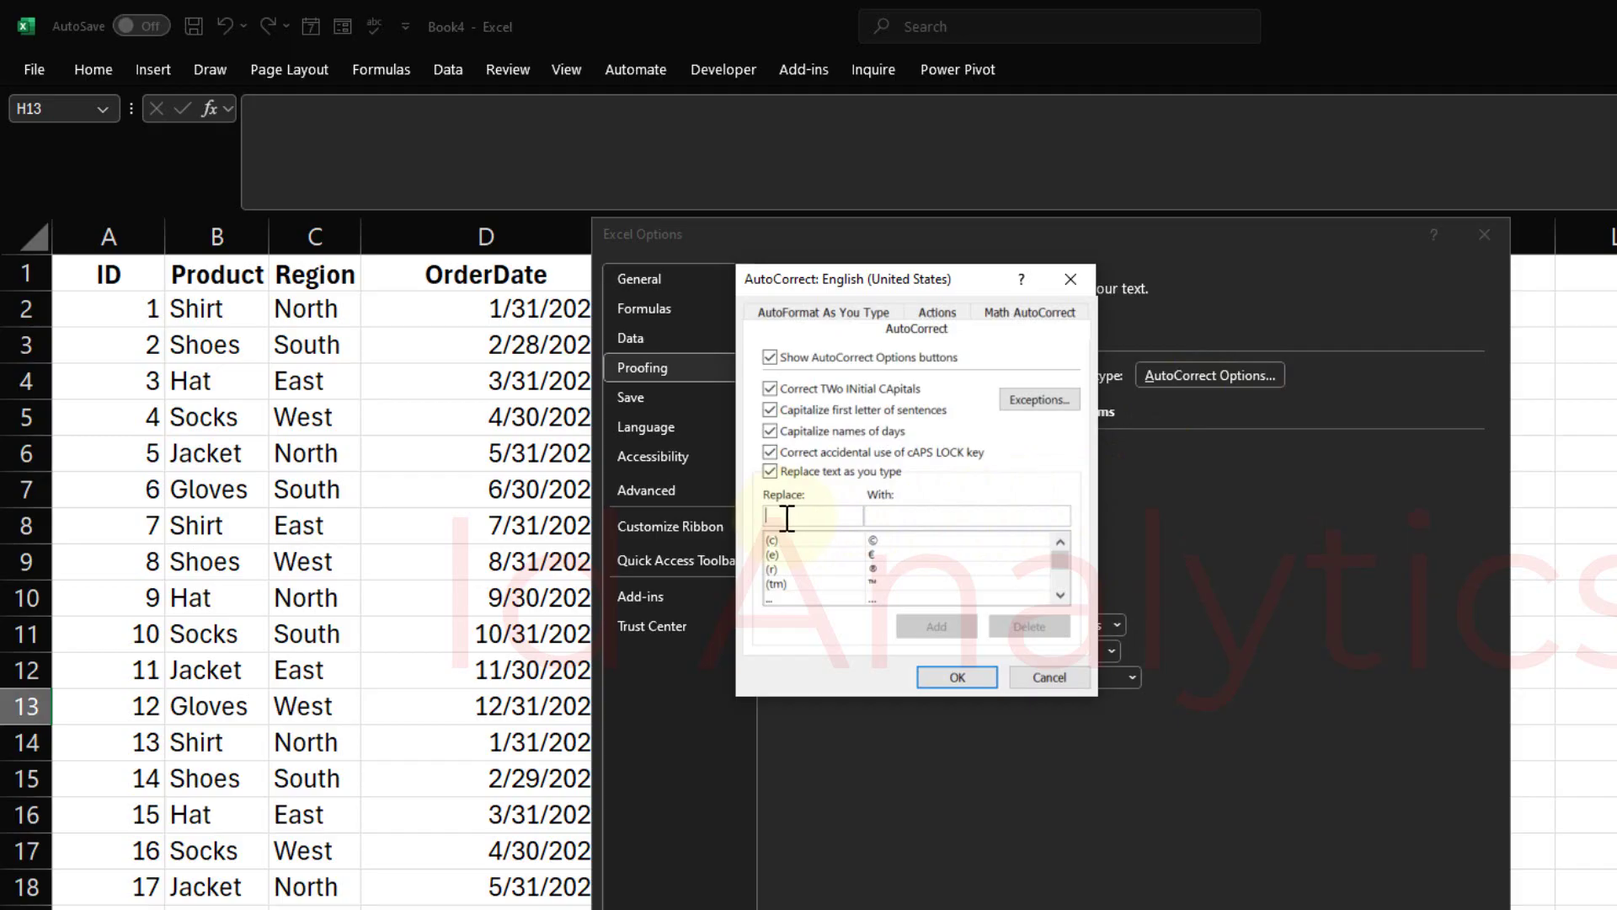
# Add the replacement ID → Id_Analytics to the AutoCorrect list and confirm with OK.
pyautogui.write('ID')
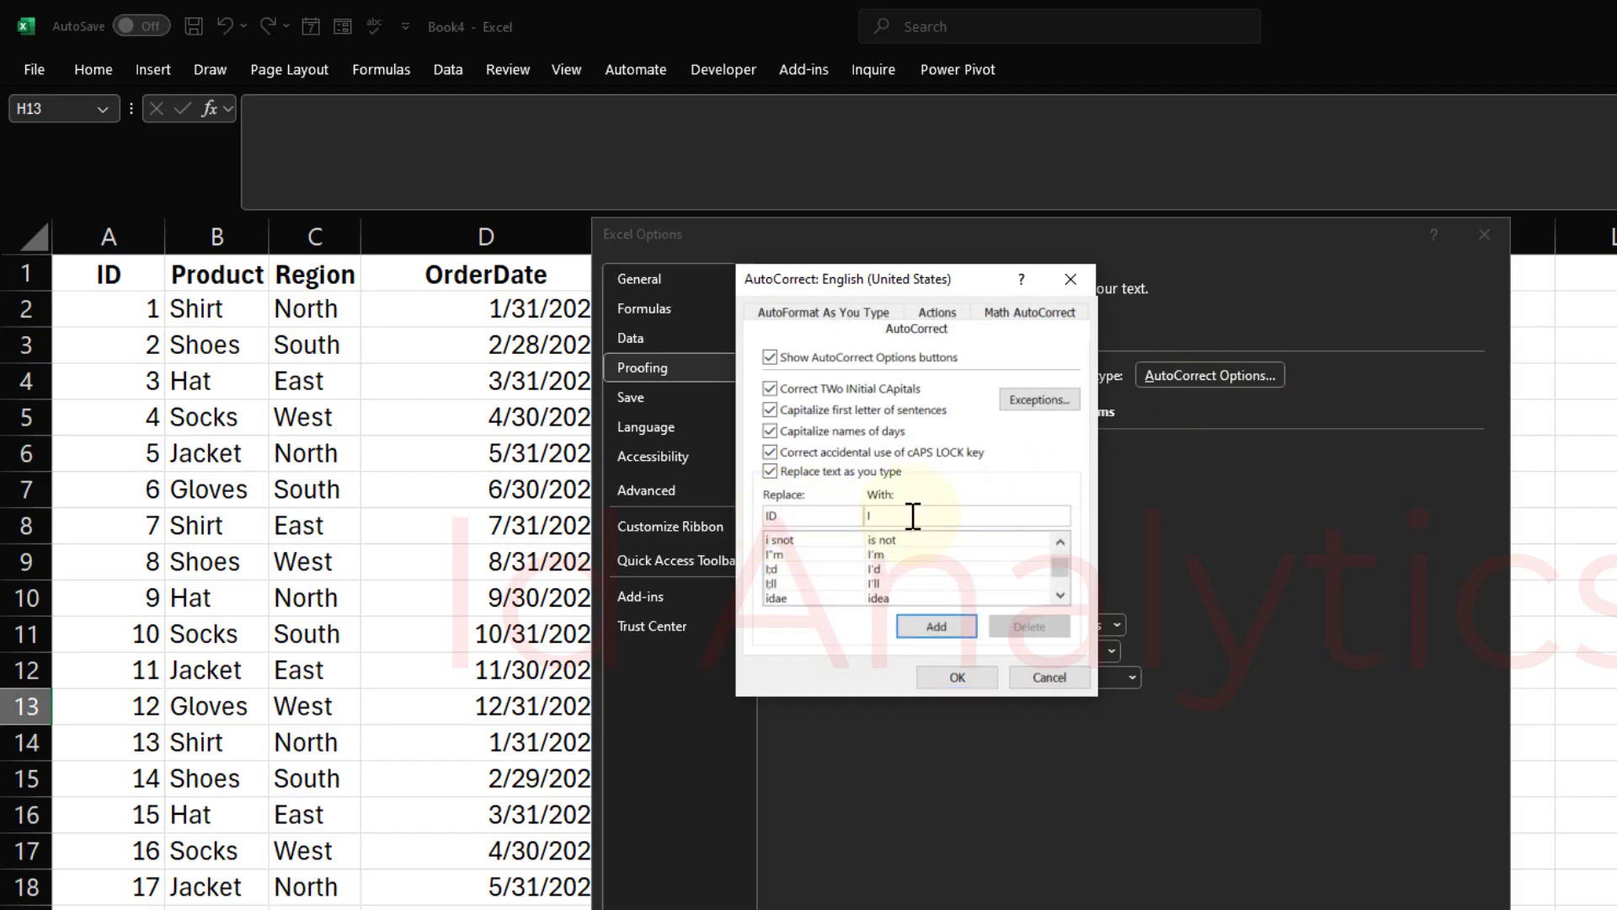
pyautogui.click(916, 516)
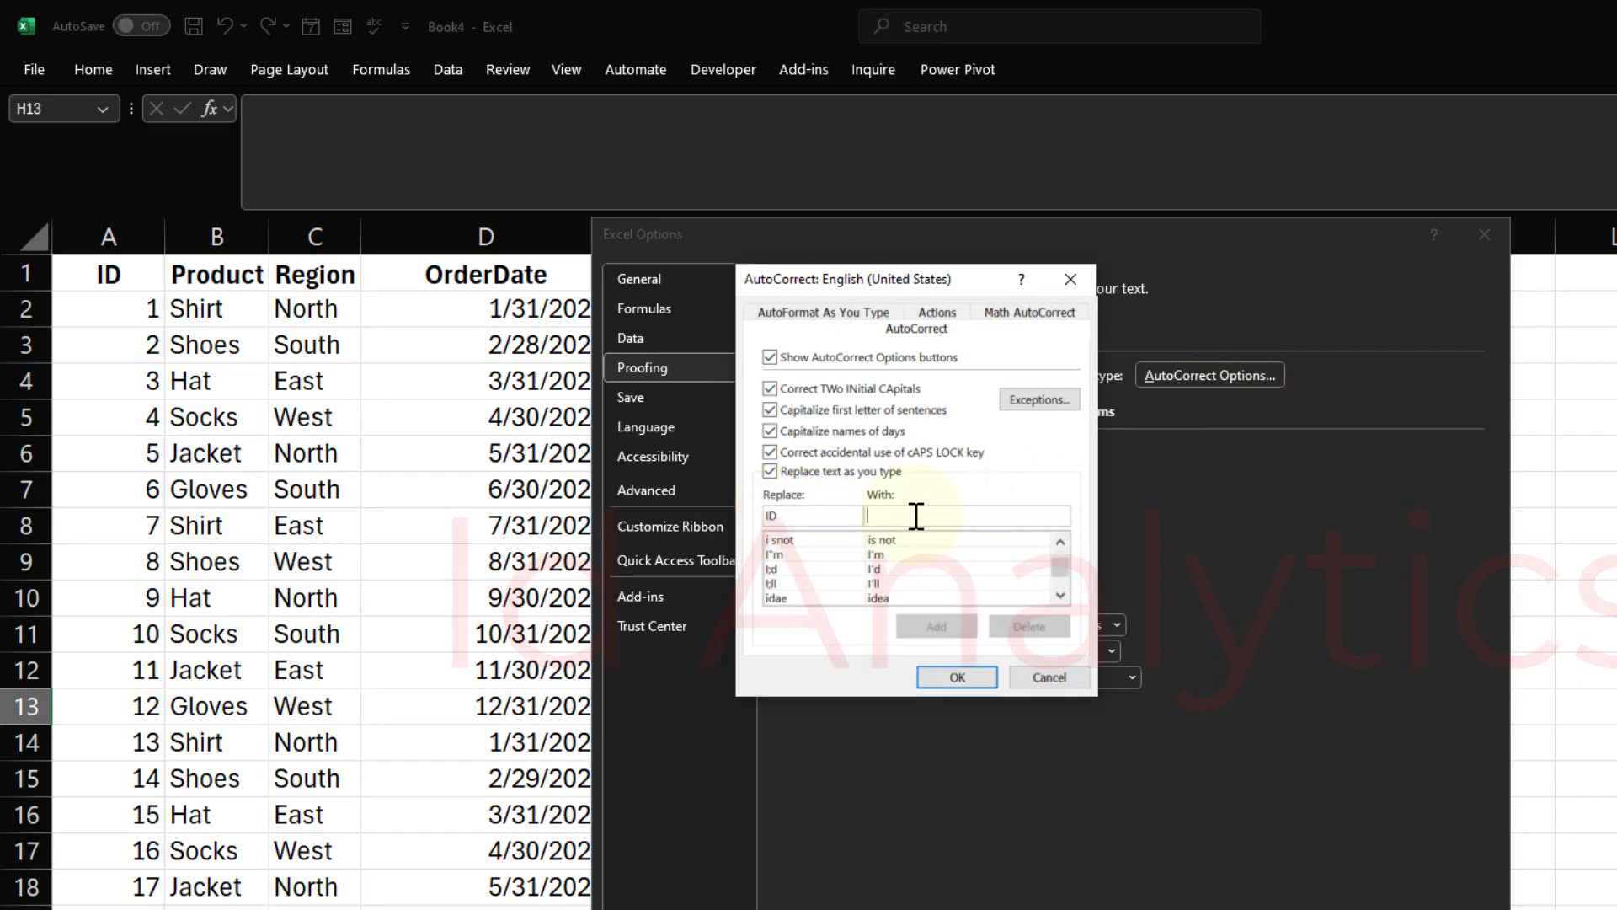
pyautogui.write('_A')
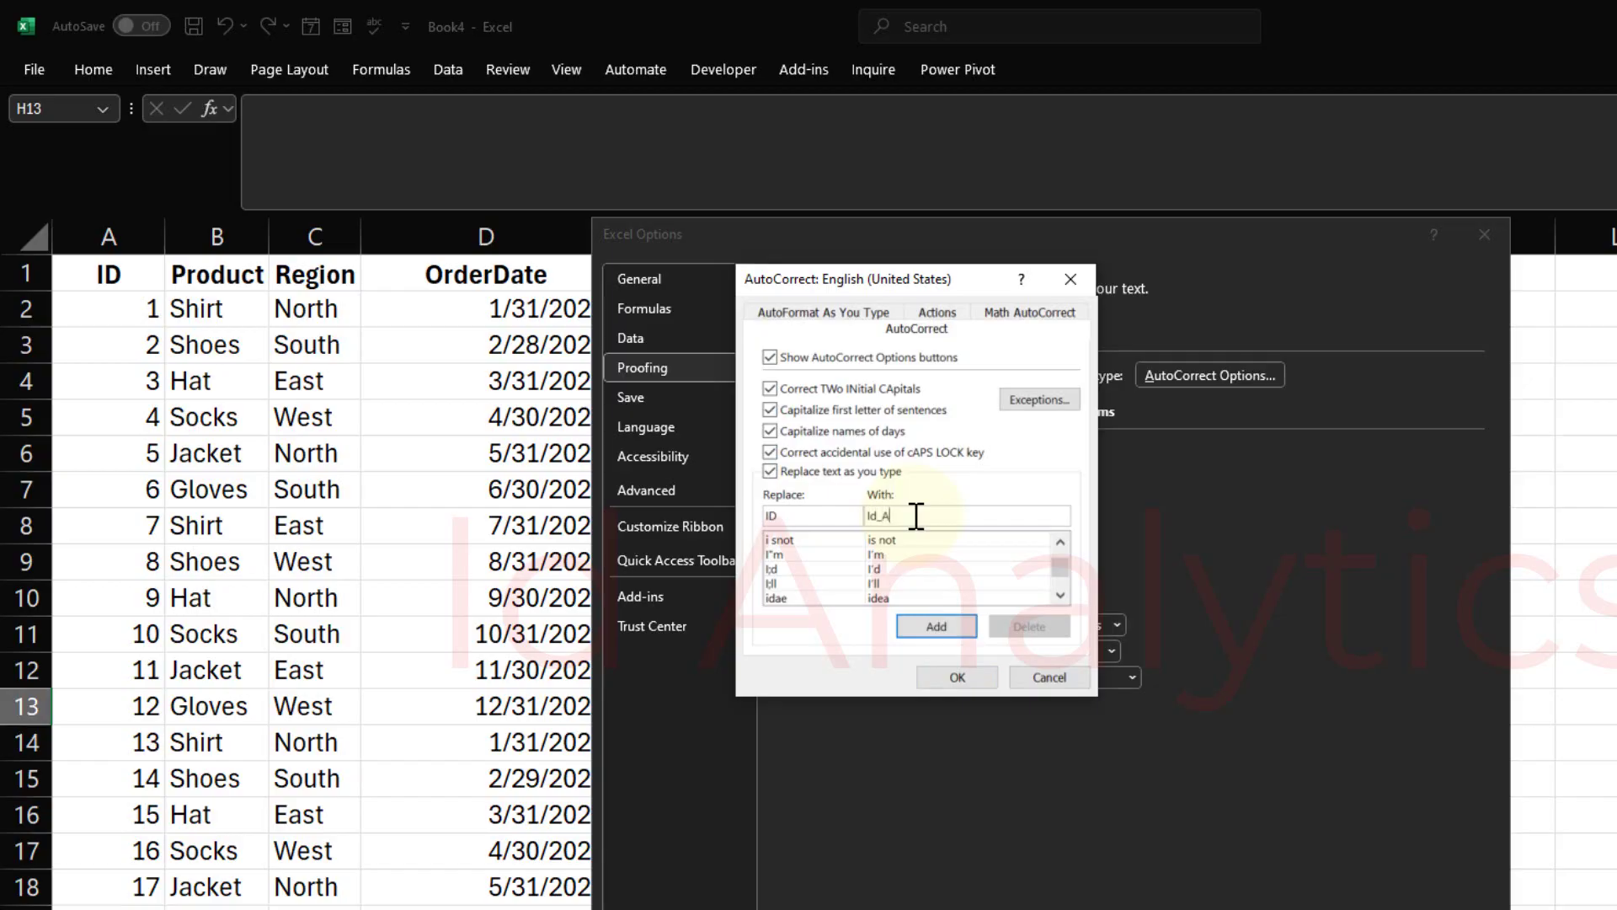
pyautogui.write('nalytics')
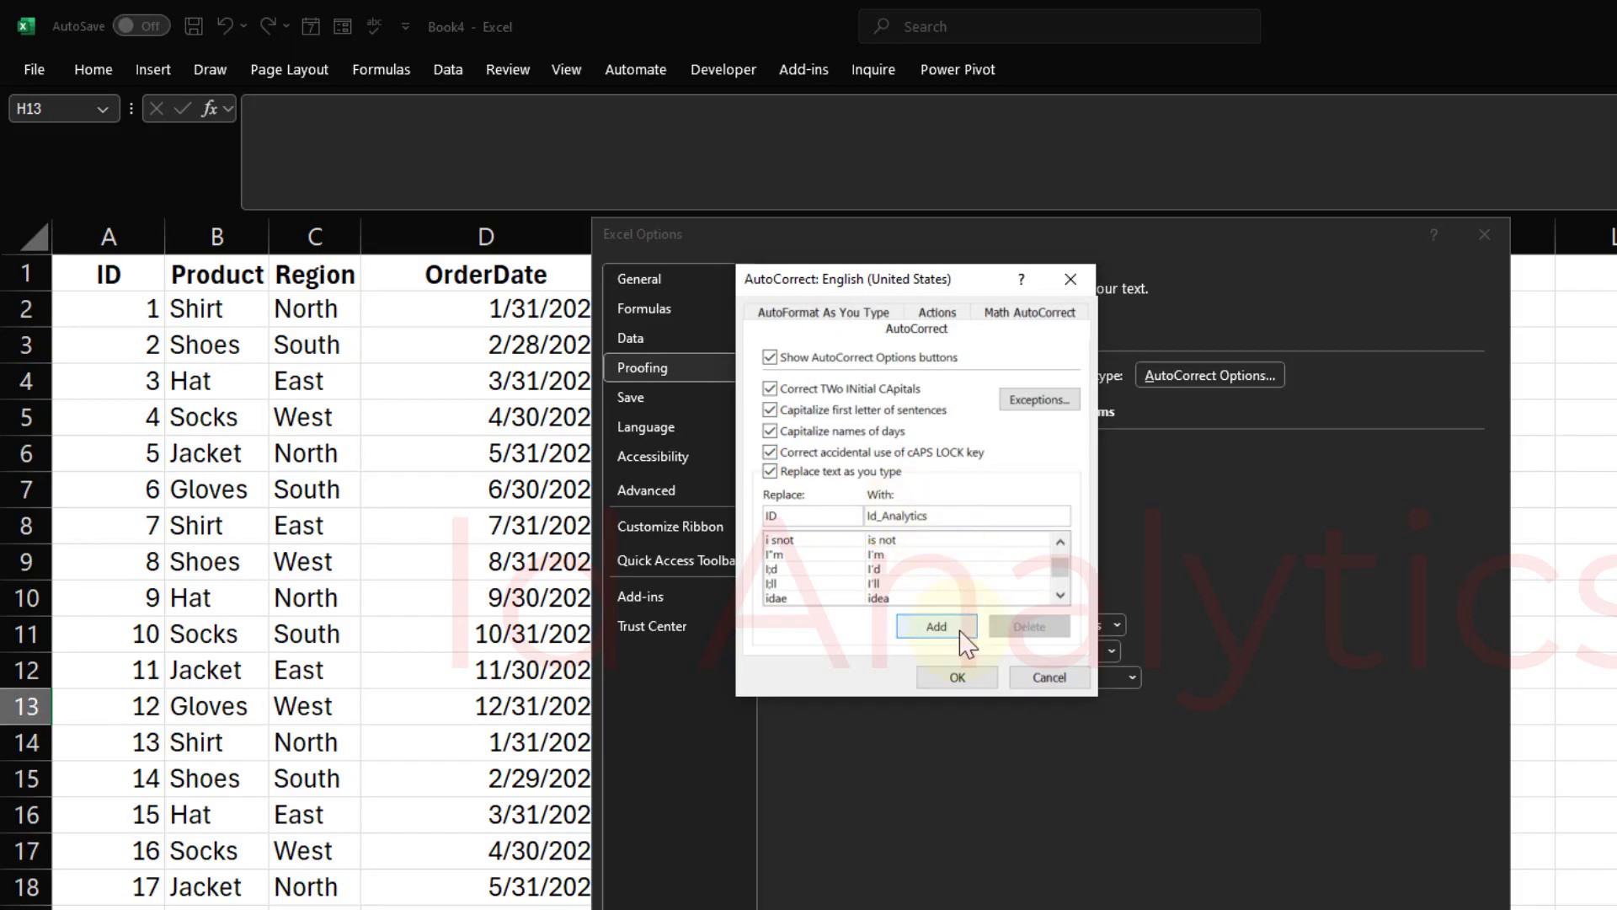
pyautogui.moveTo(790, 520); pyautogui.dragTo(759, 518)
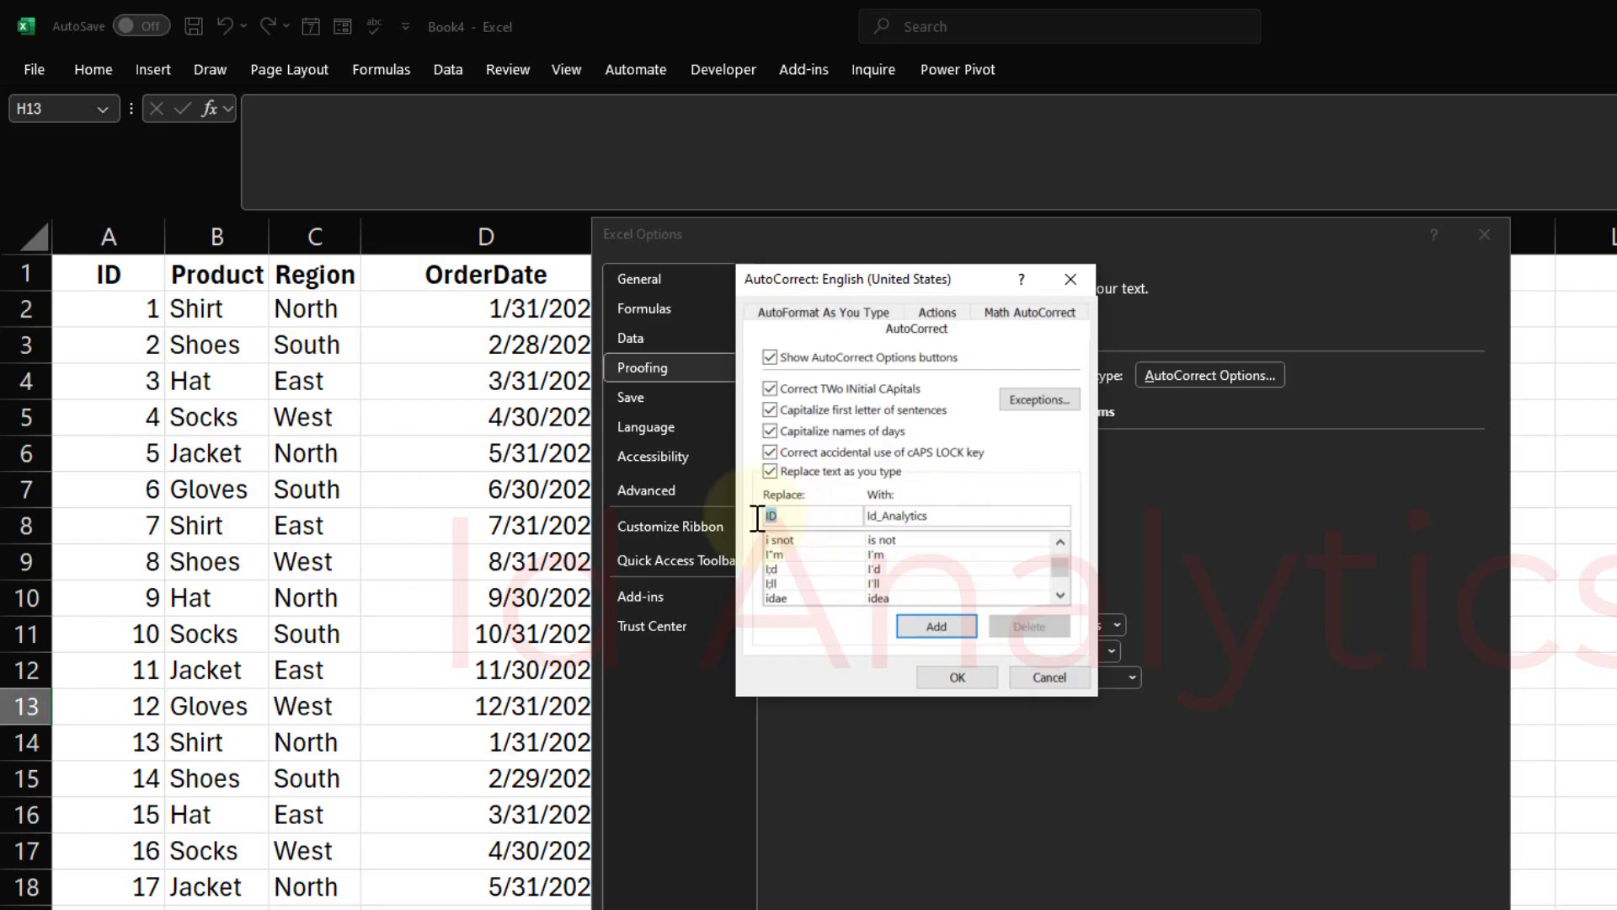
pyautogui.moveTo(930, 517); pyautogui.dragTo(865, 520)
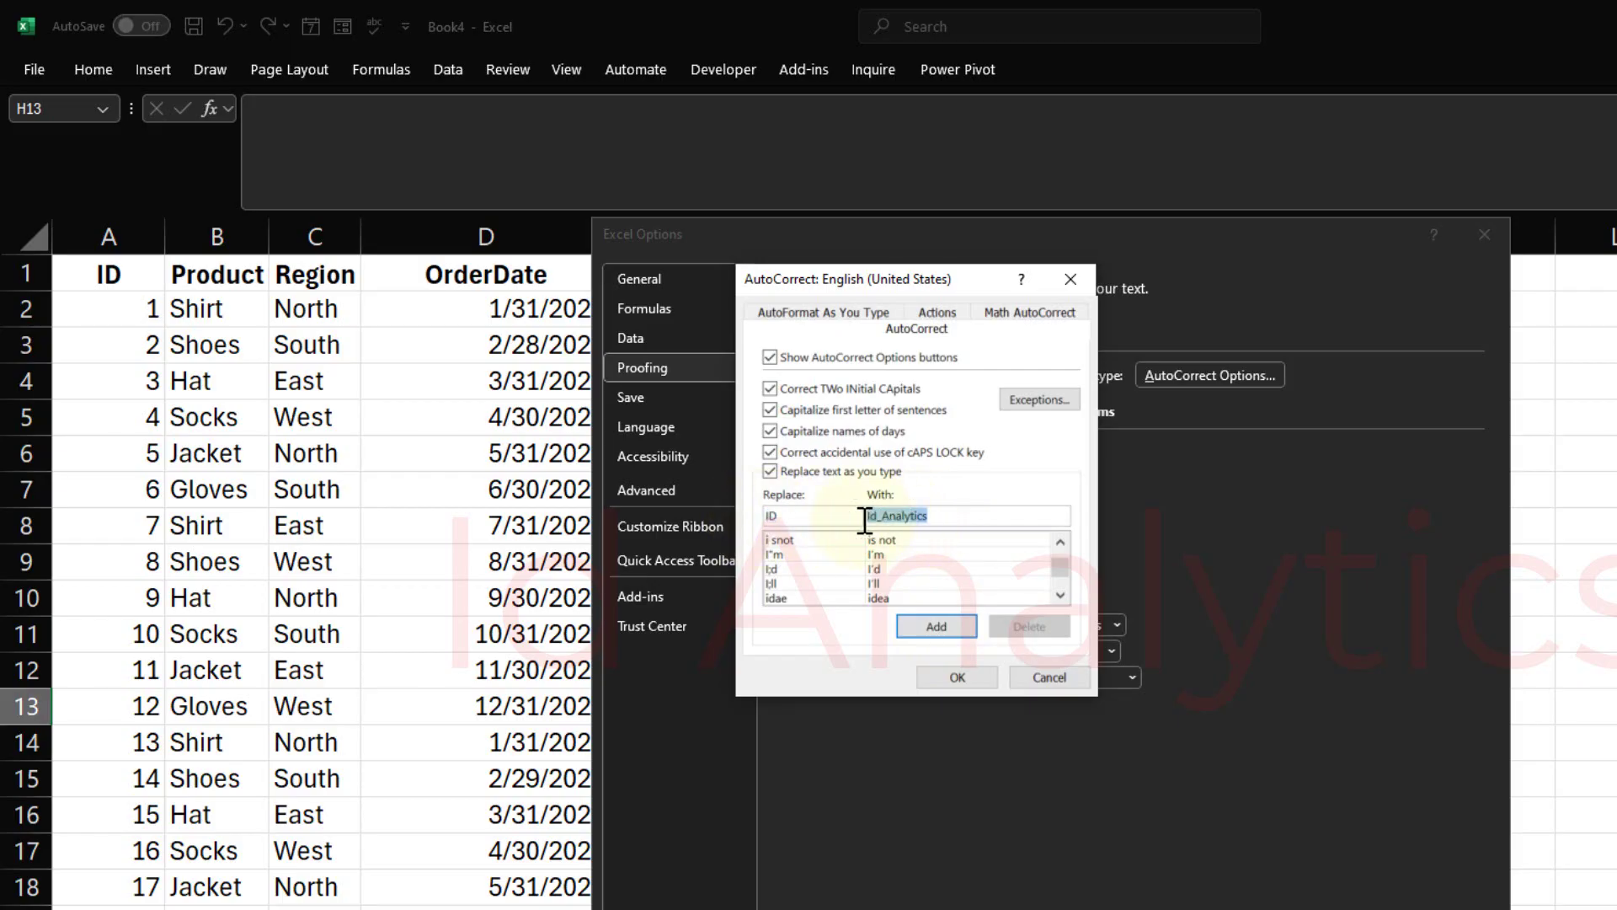
pyautogui.click(950, 631)
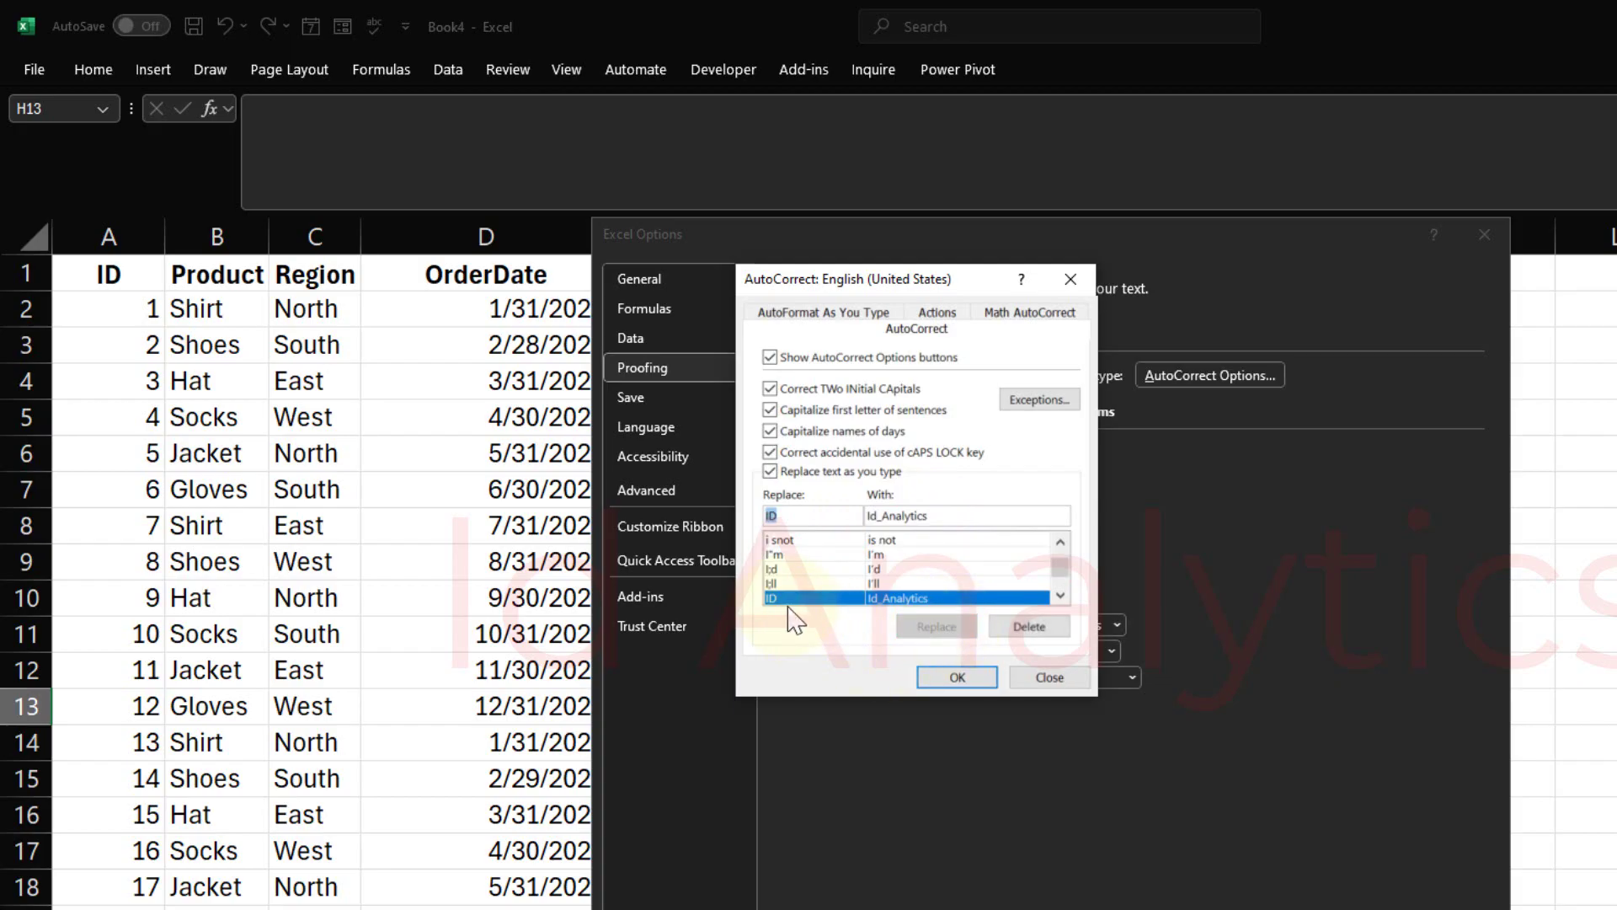
pyautogui.click(961, 679)
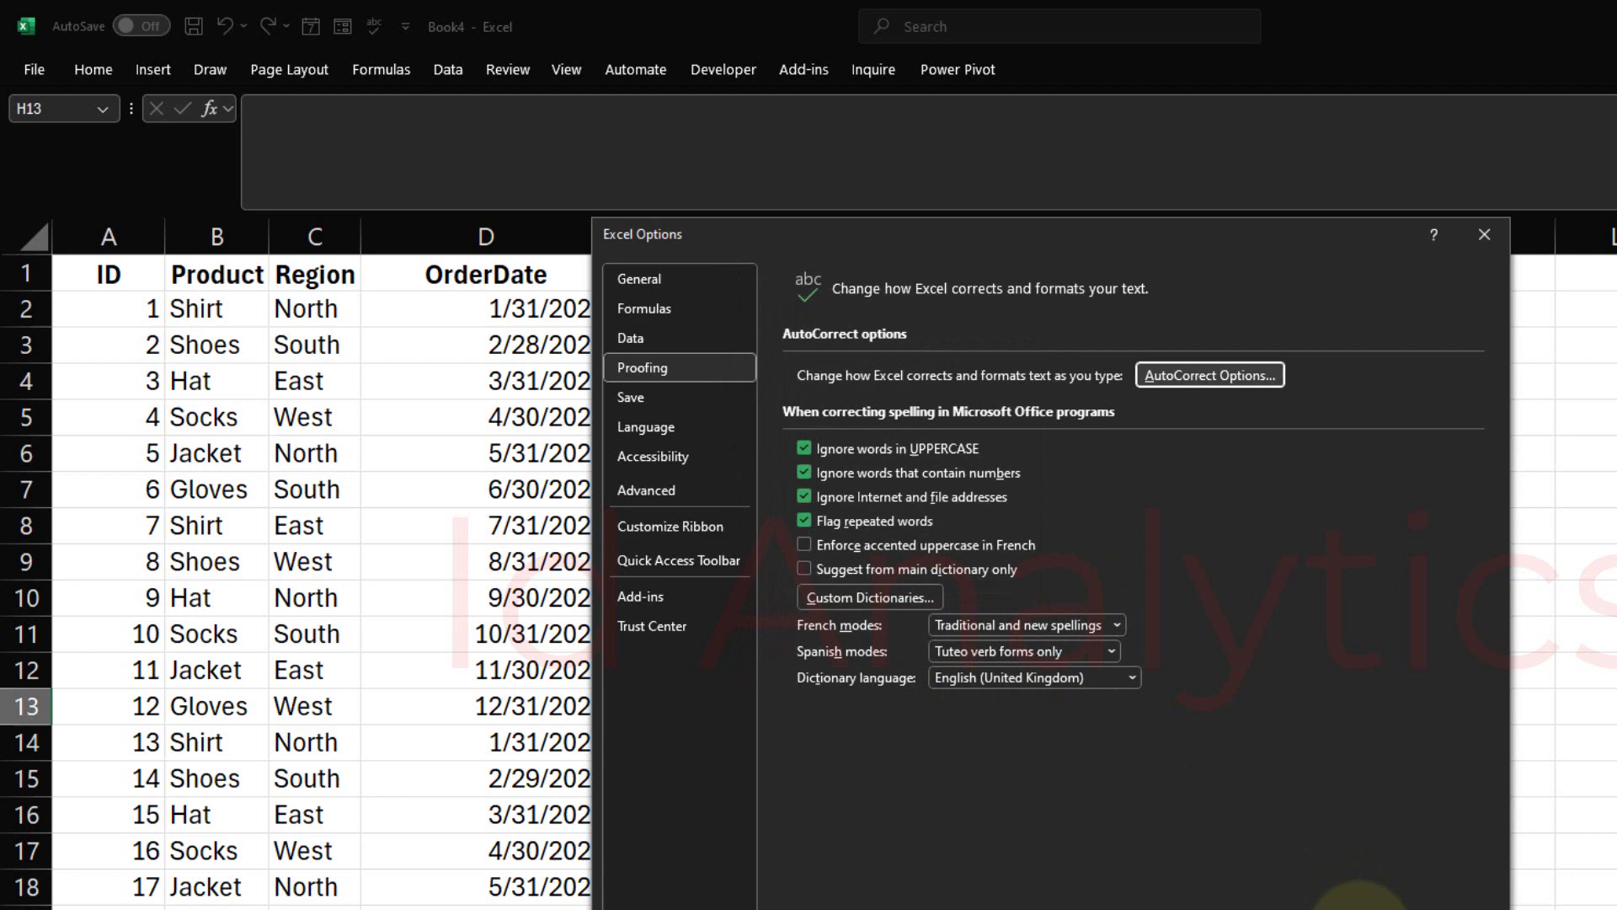
# Close Excel Options and enter ID in H13, J9 and K5, each becoming Id_Analytics.
pyautogui.click(1360, 905)
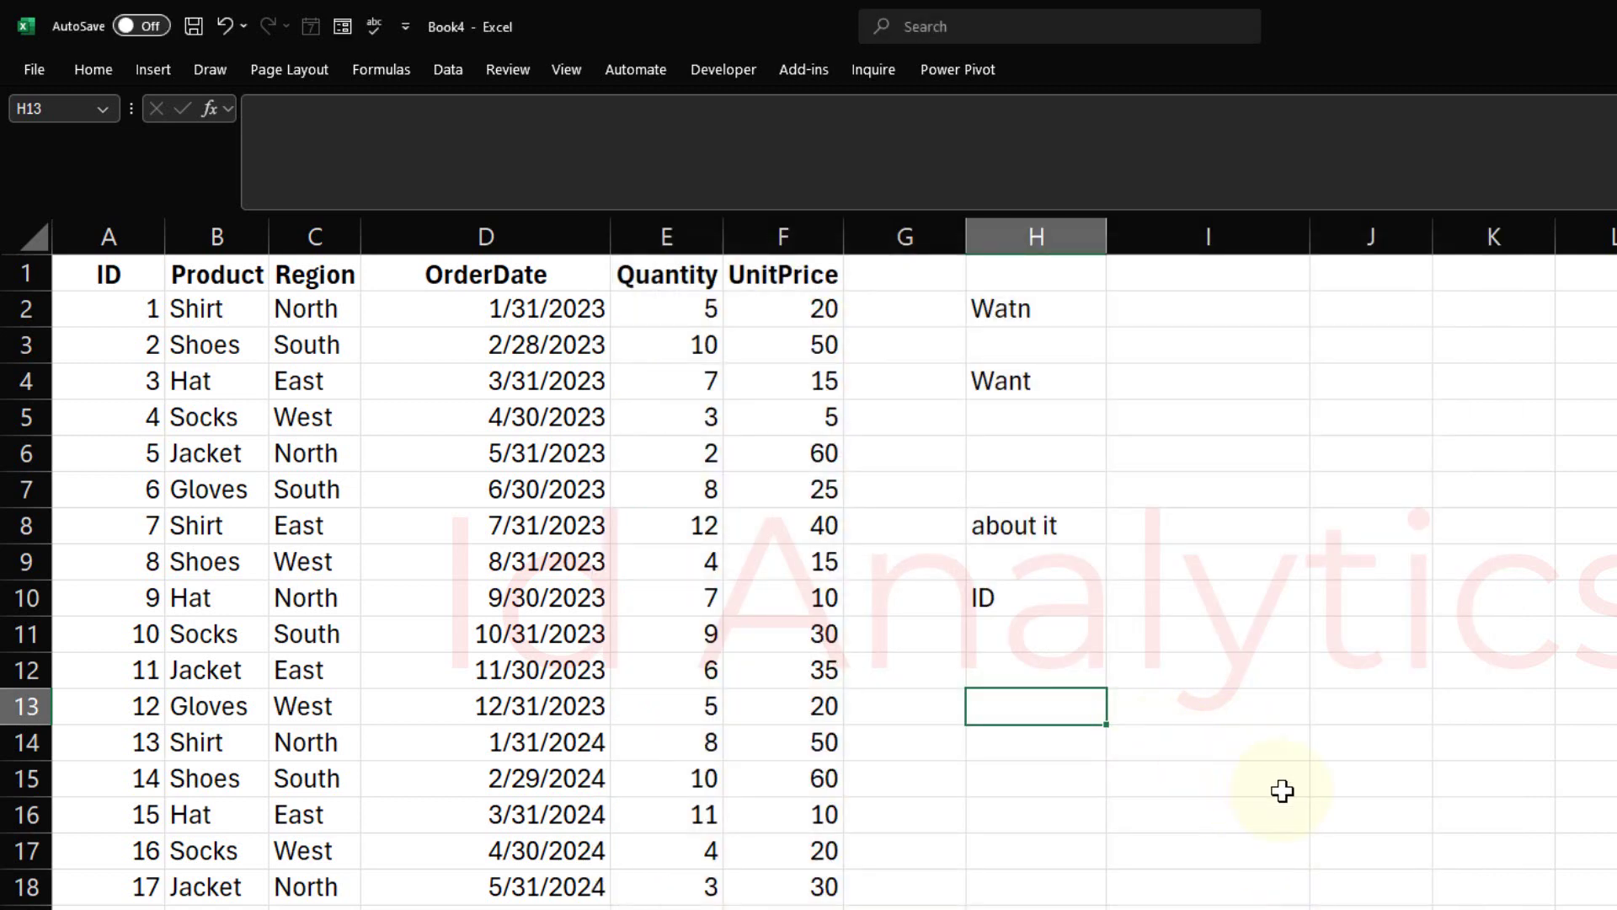
pyautogui.write('ID')
pyautogui.press('Return')
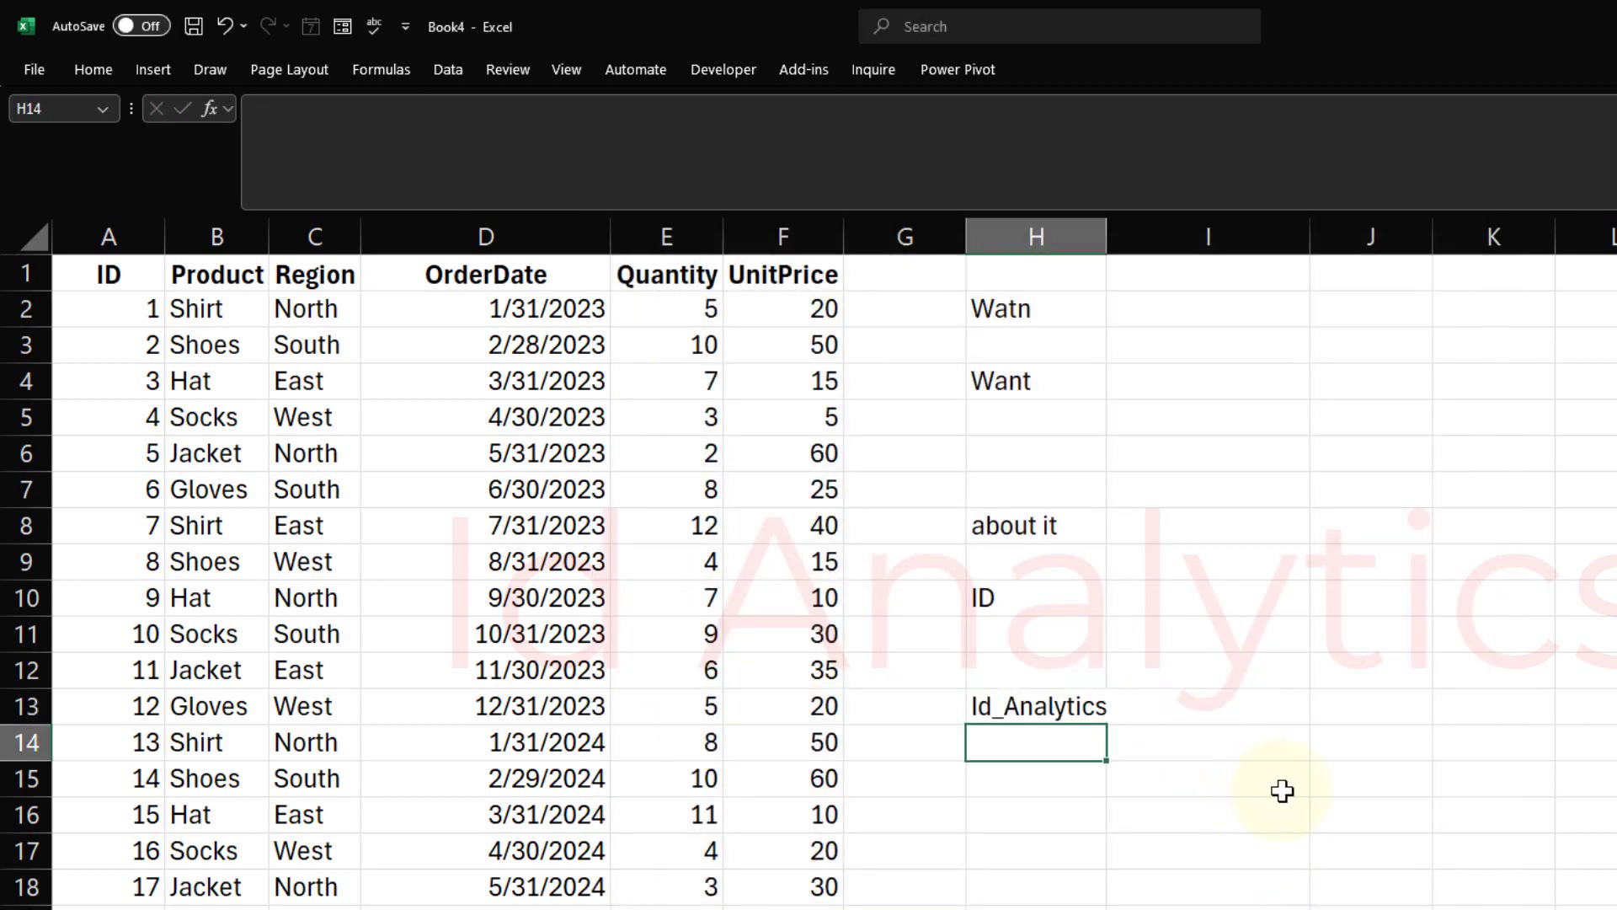
pyautogui.click(1078, 714)
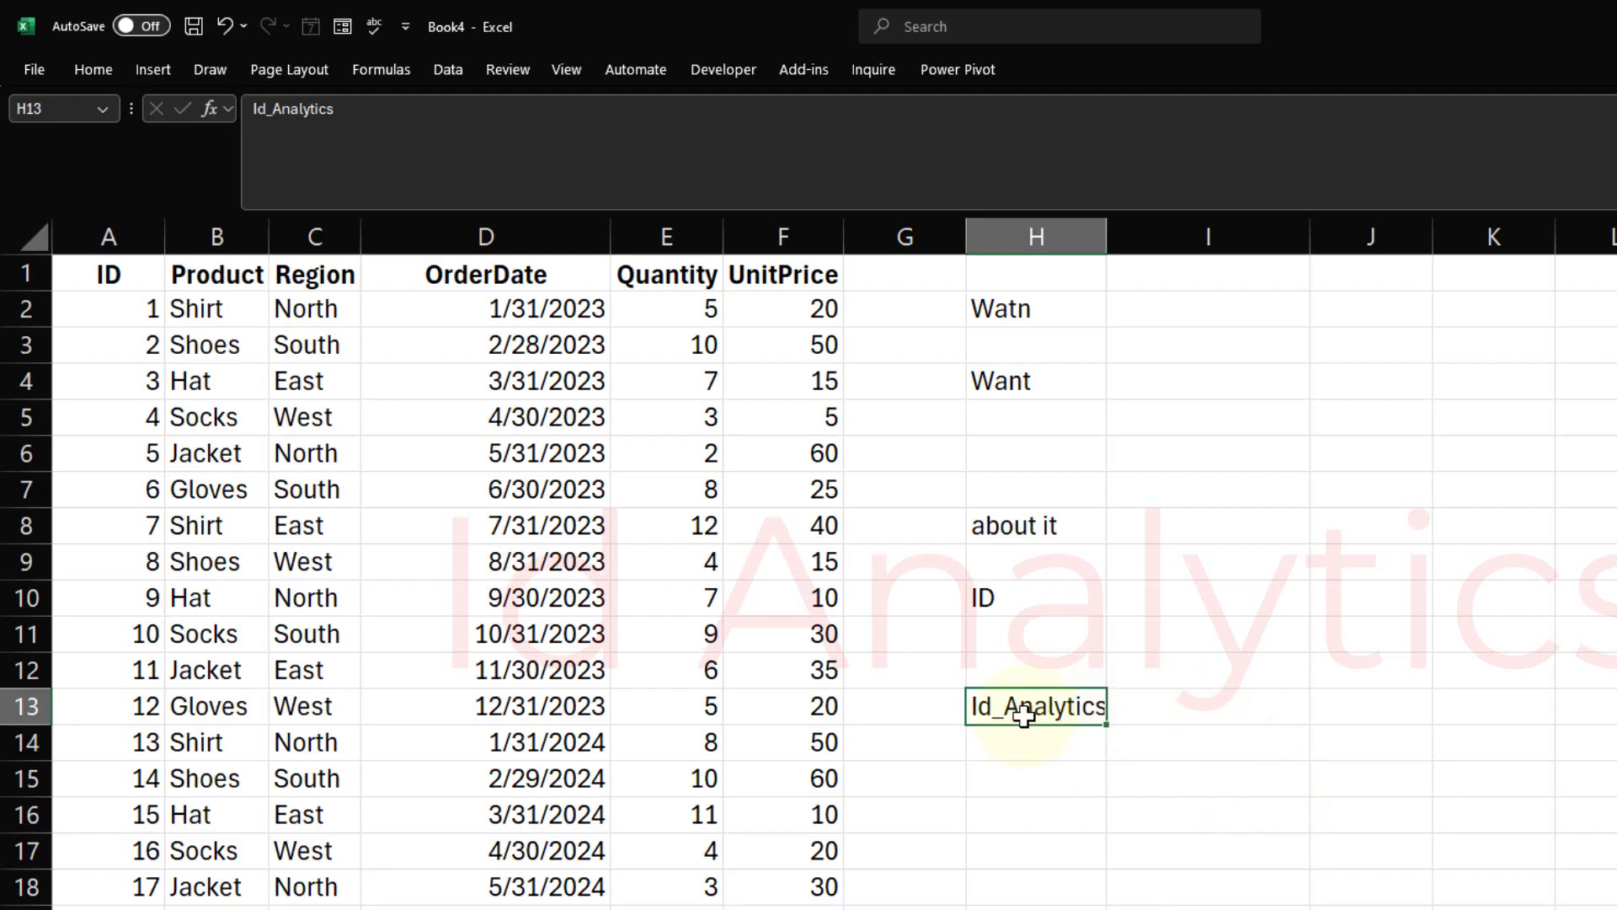
pyautogui.click(1372, 571)
pyautogui.write('ID')
pyautogui.press('Return')
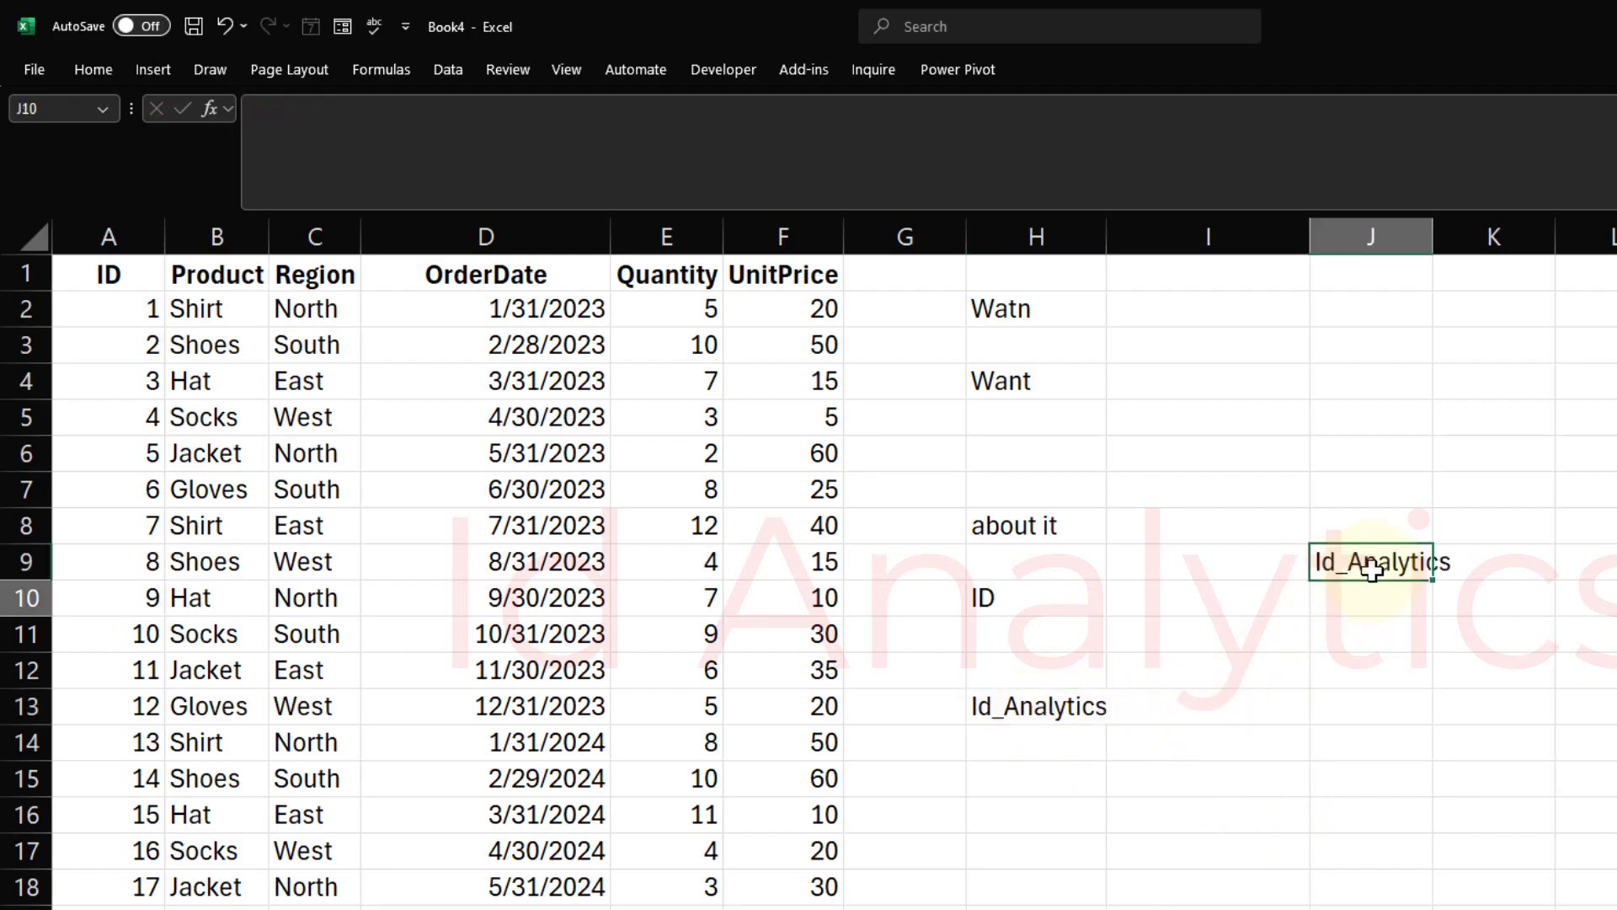
pyautogui.click(1522, 420)
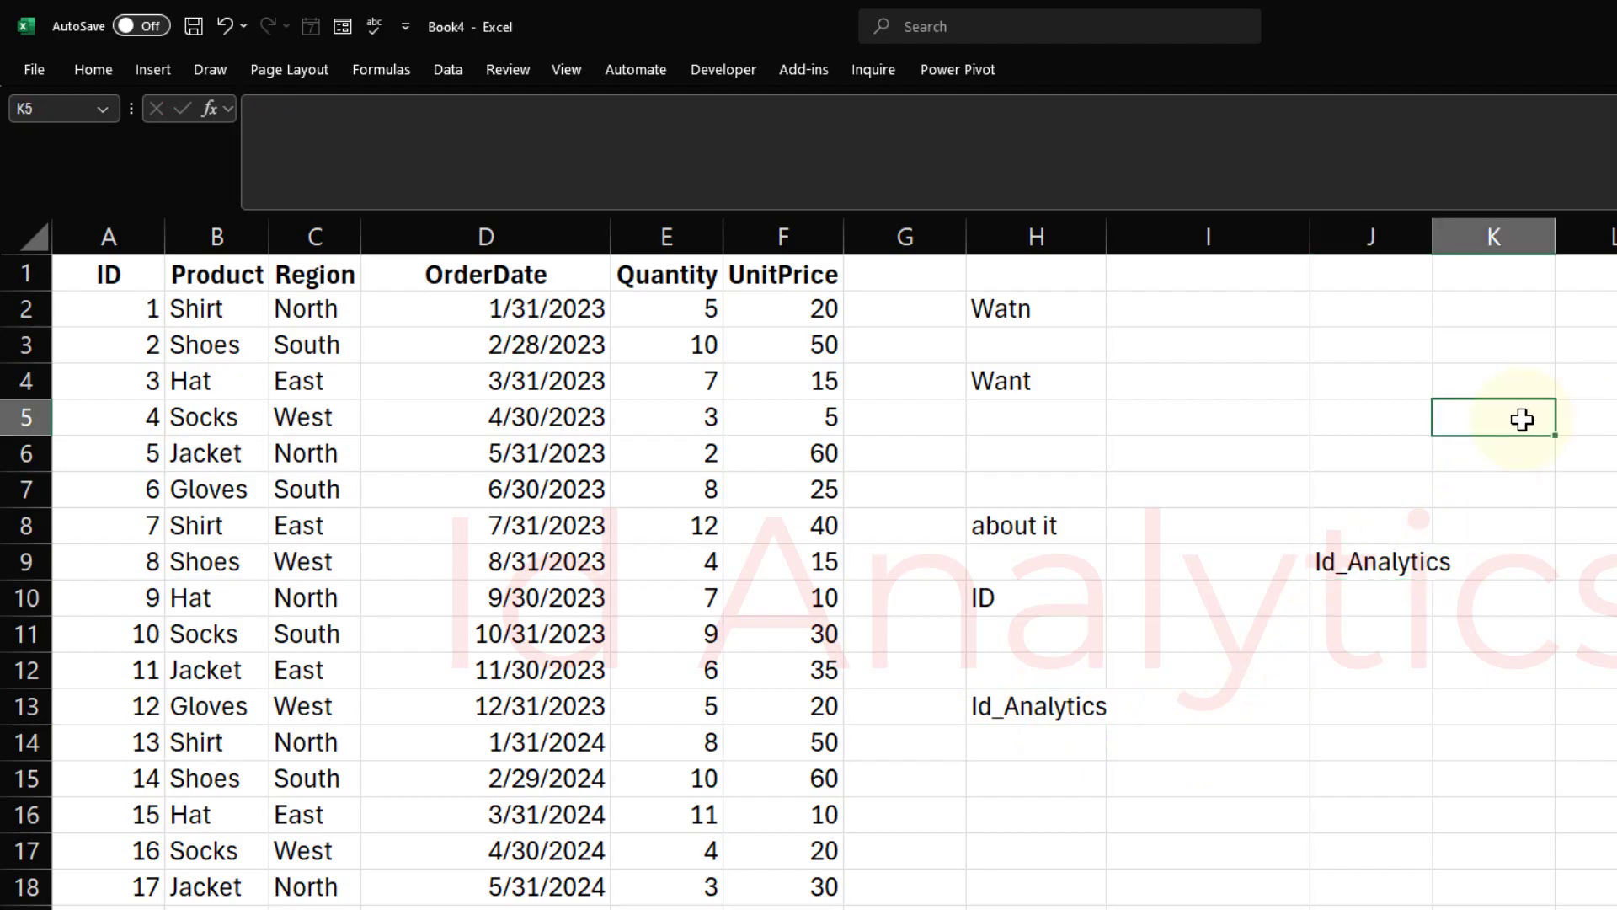
pyautogui.write('ID')
pyautogui.press('Return')
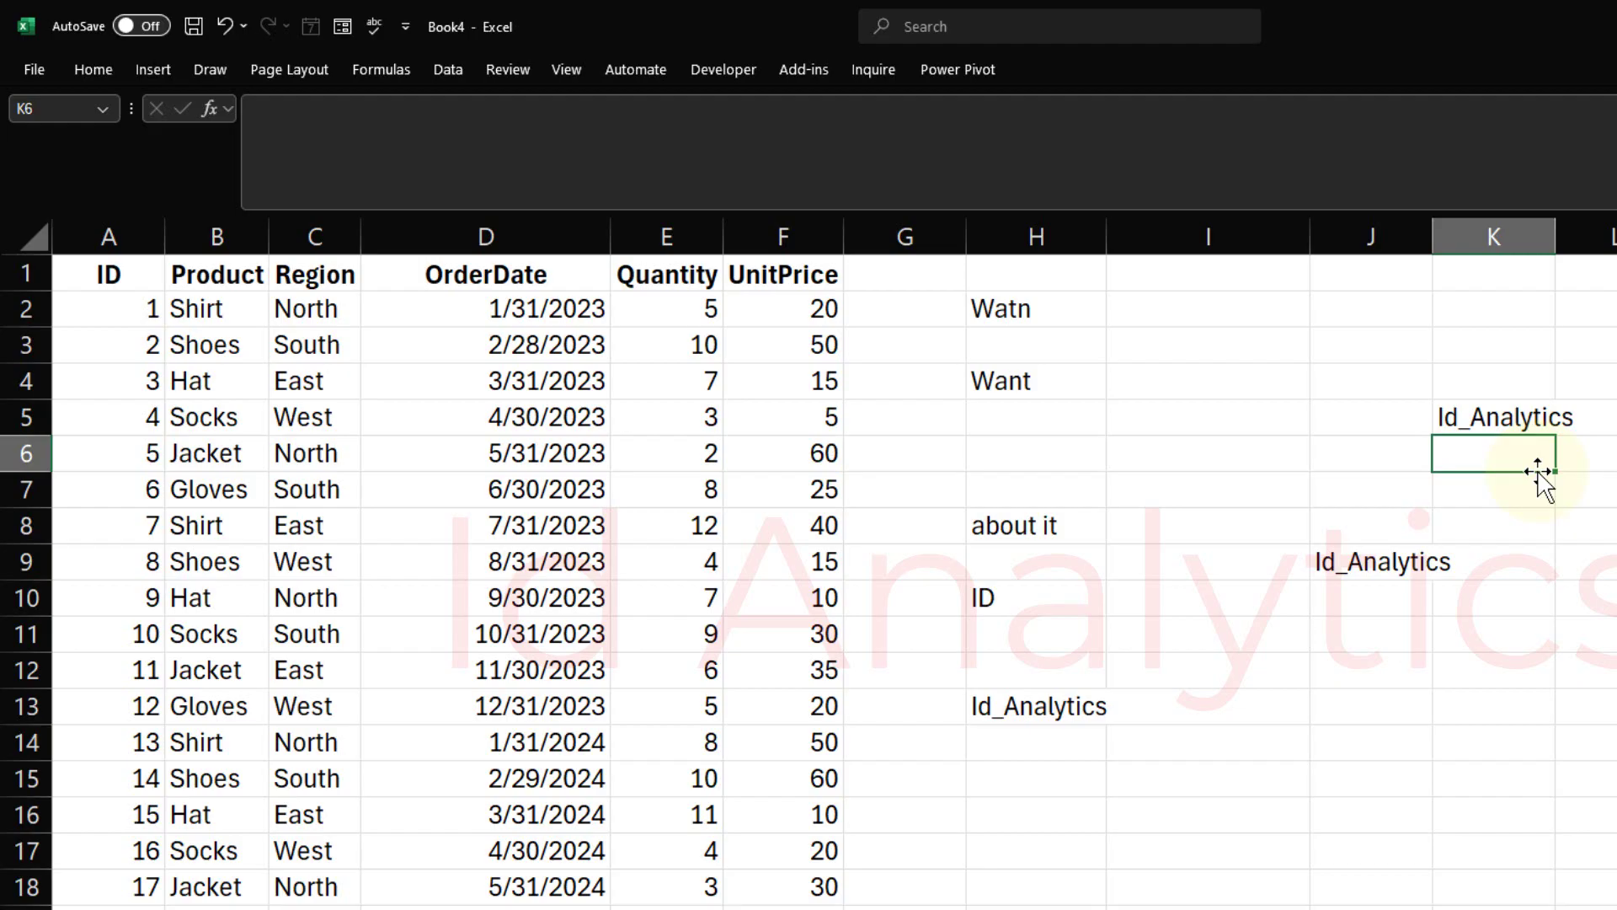
# Insert the Naira Sign from Insert > Symbol's recently used symbols into K6.
pyautogui.click(159, 69)
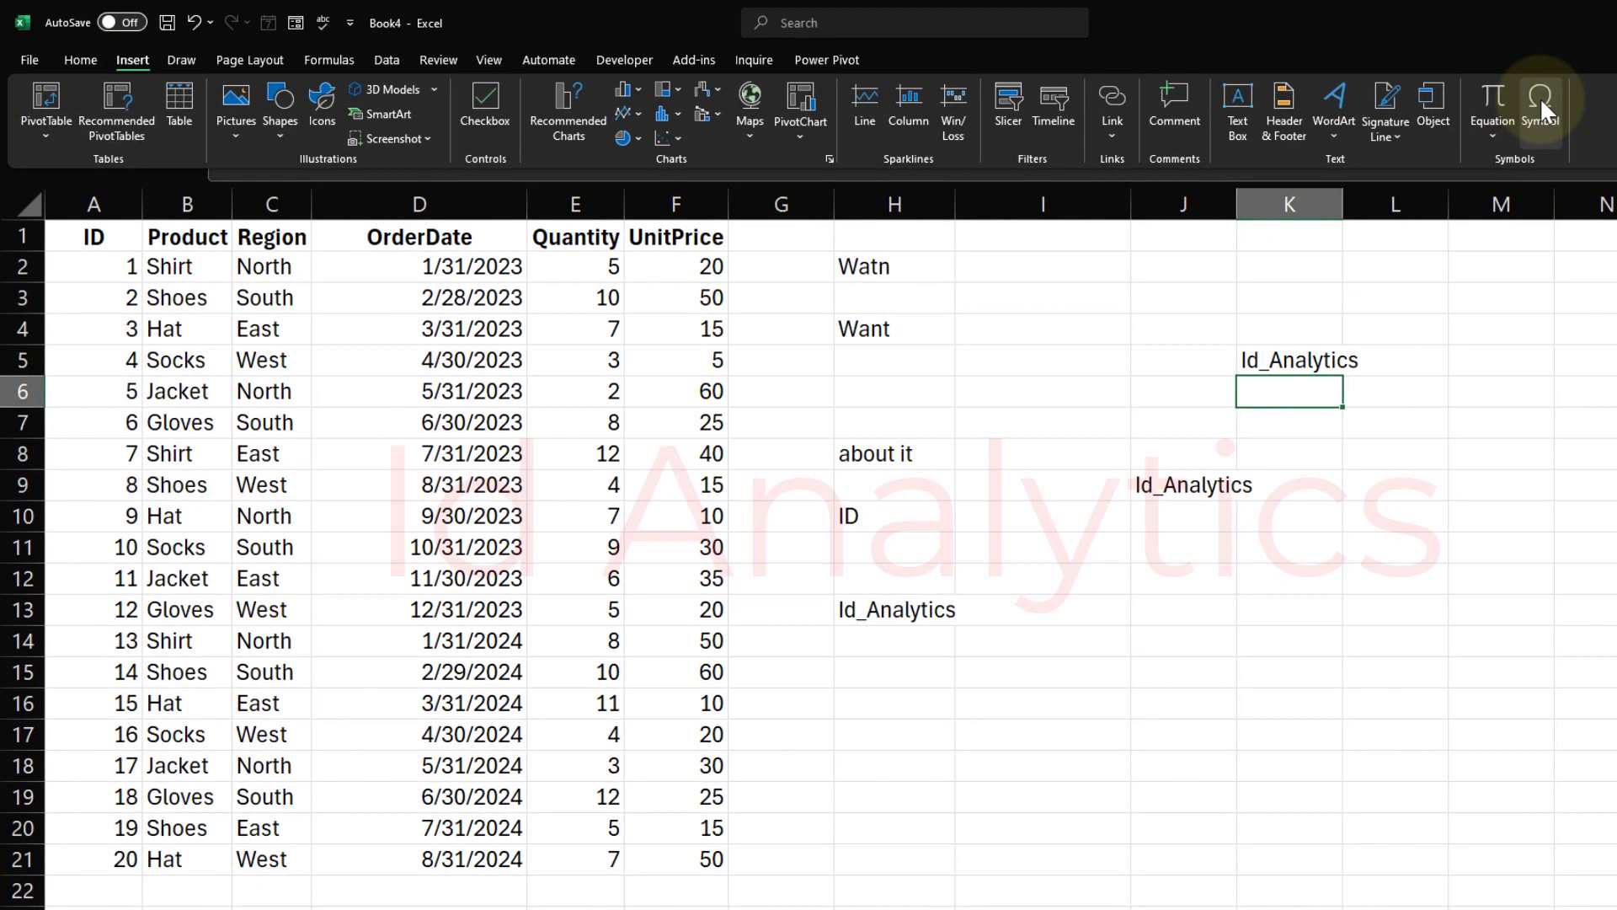
pyautogui.click(1567, 103)
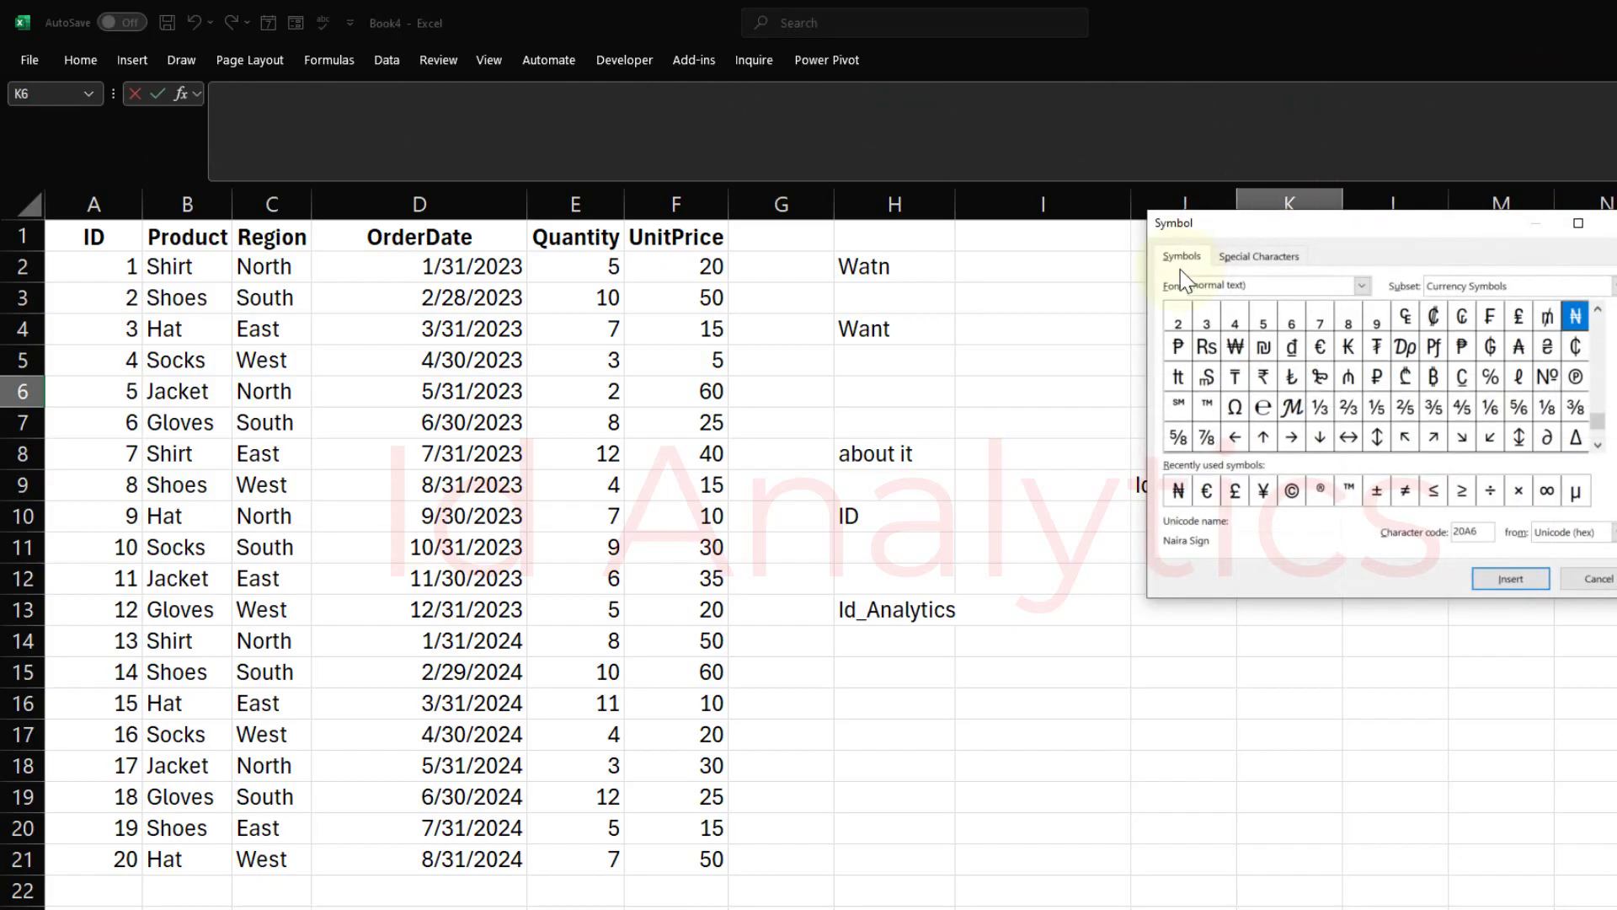
pyautogui.moveTo(1331, 235); pyautogui.dragTo(1198, 230)
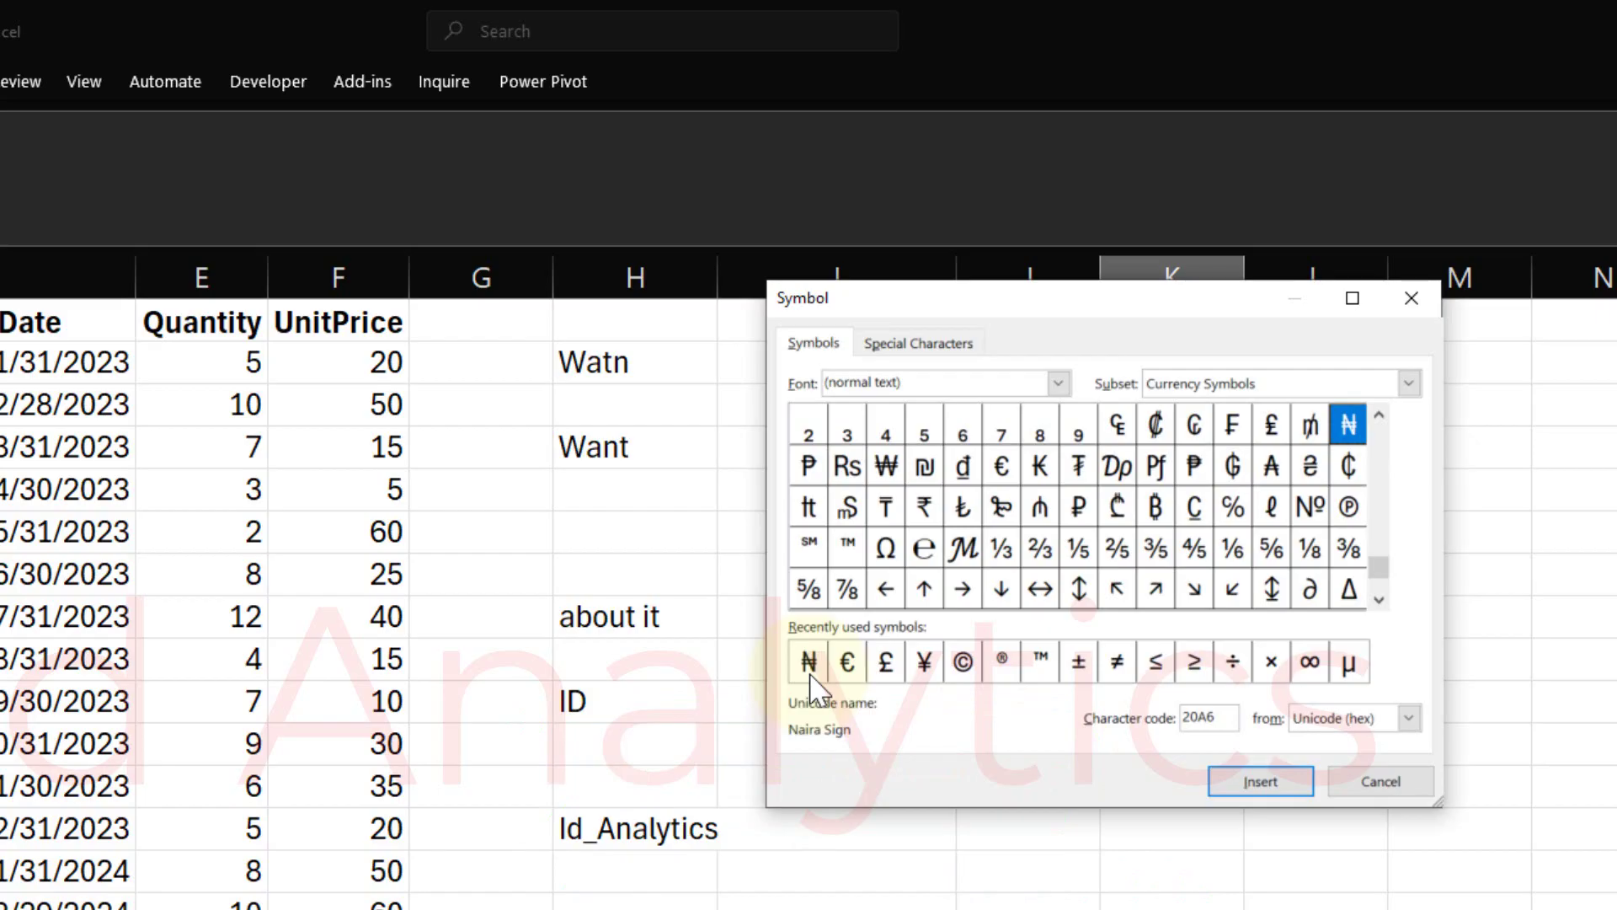
pyautogui.click(817, 669)
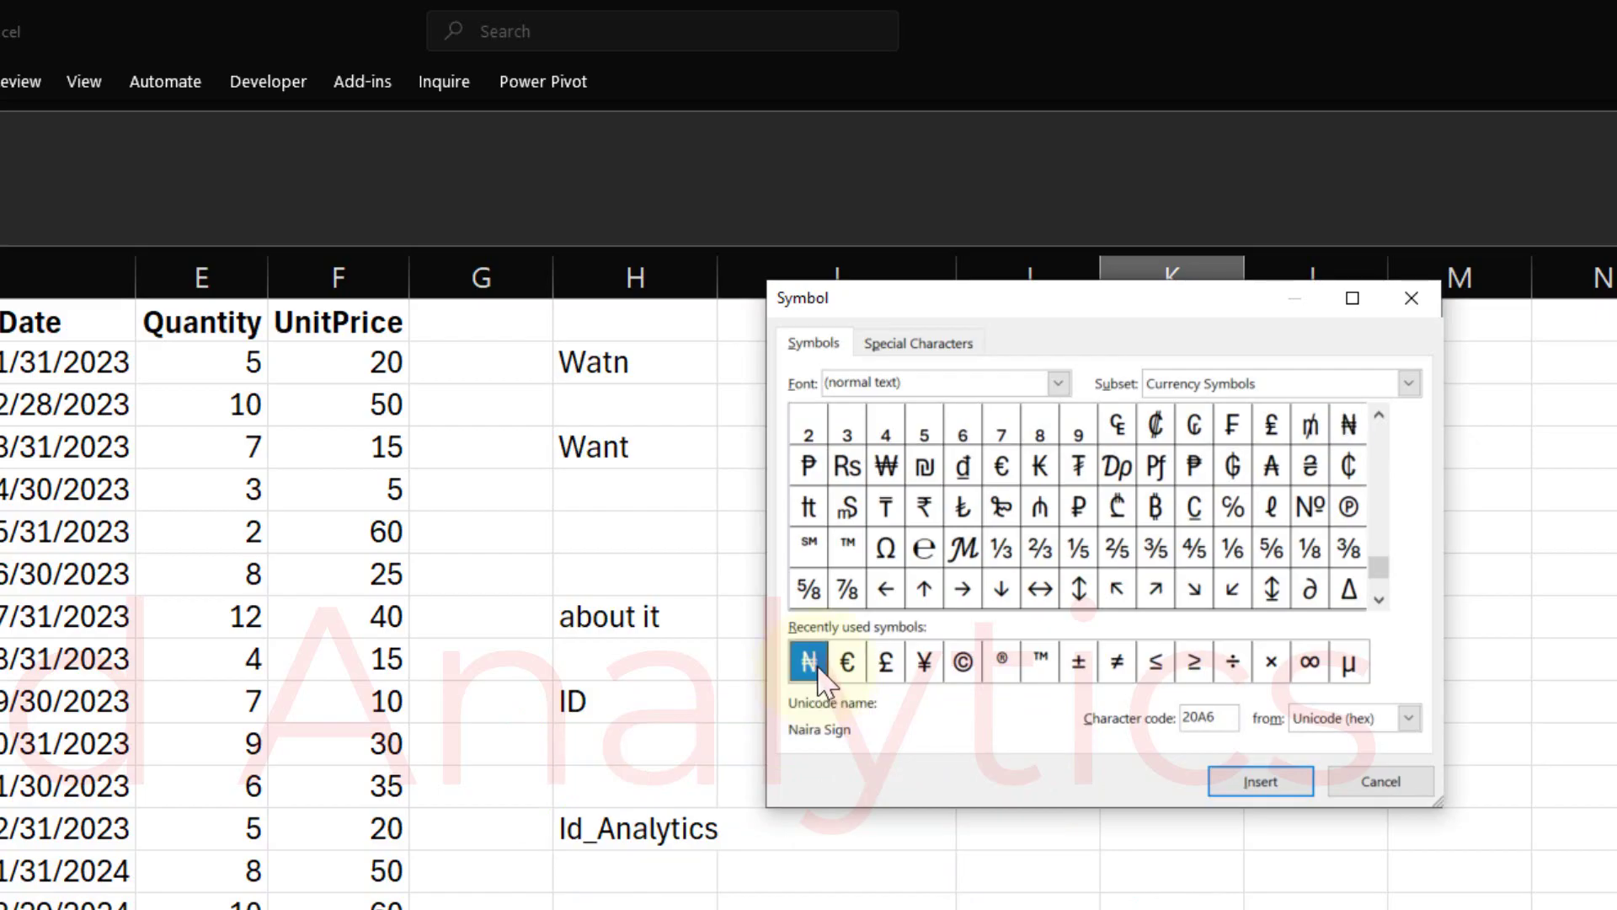
pyautogui.click(1261, 782)
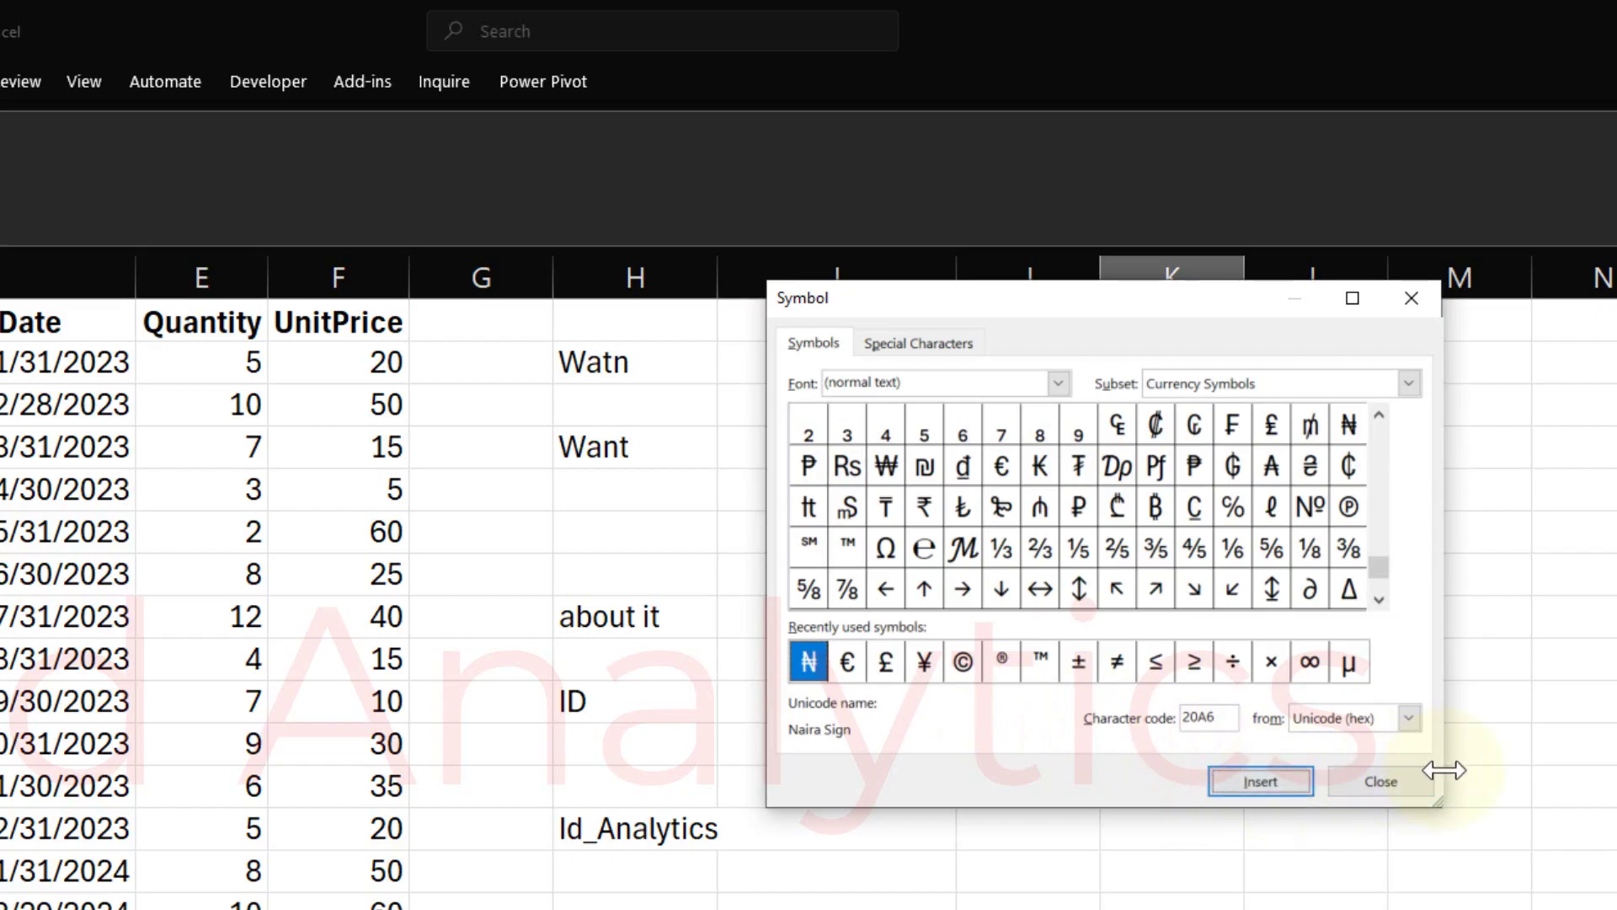
pyautogui.click(1402, 787)
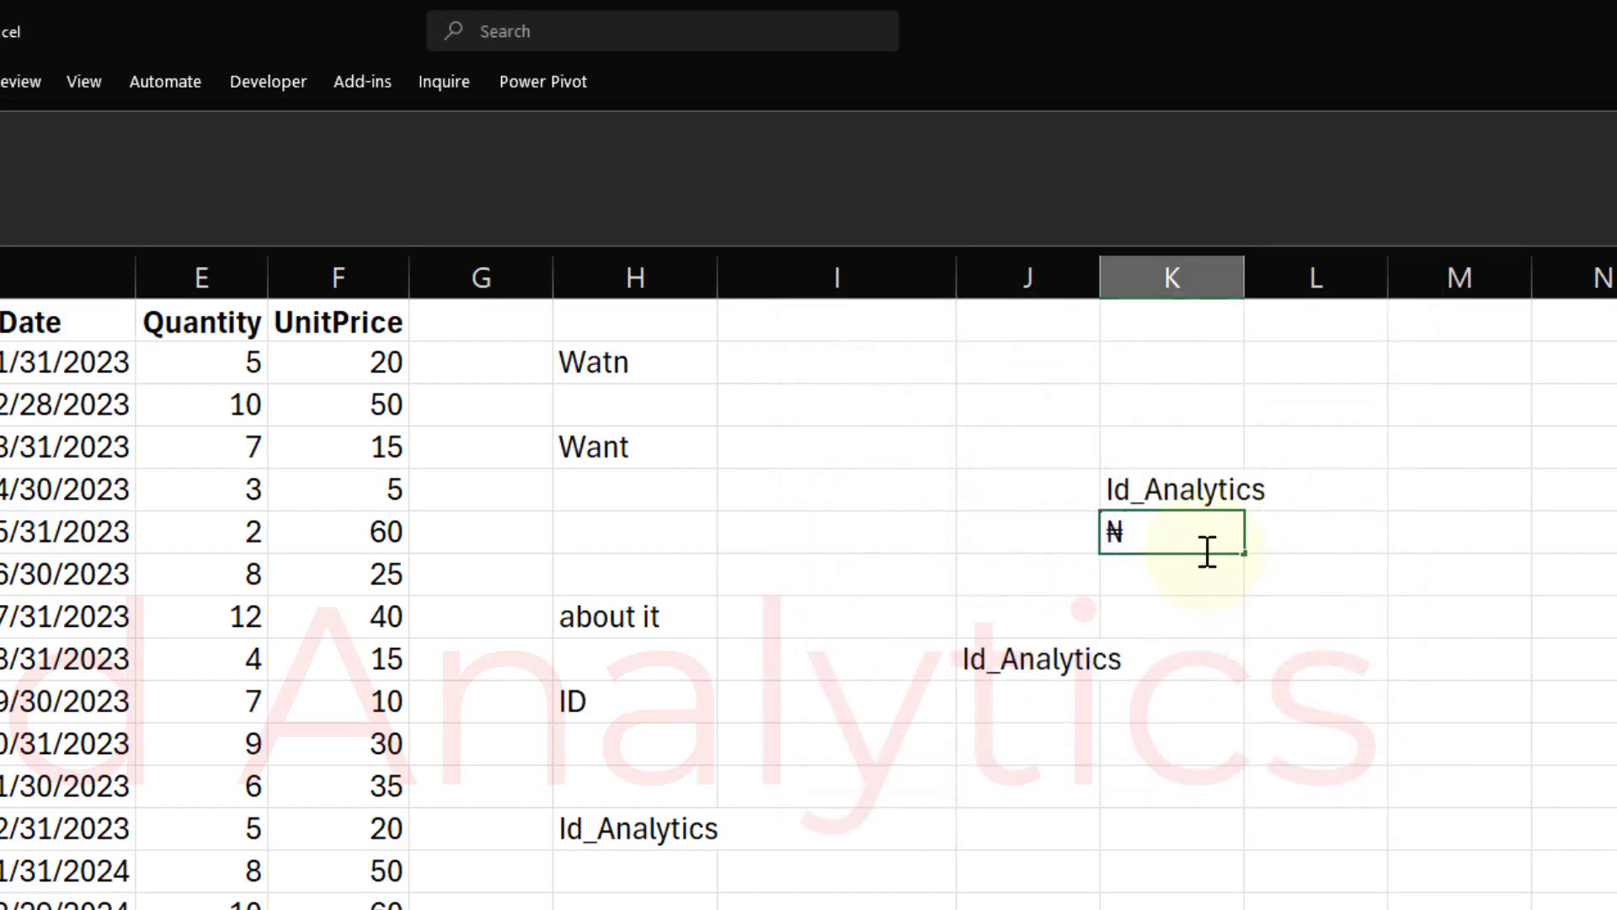
pyautogui.click(1186, 601)
pyautogui.click(1167, 544)
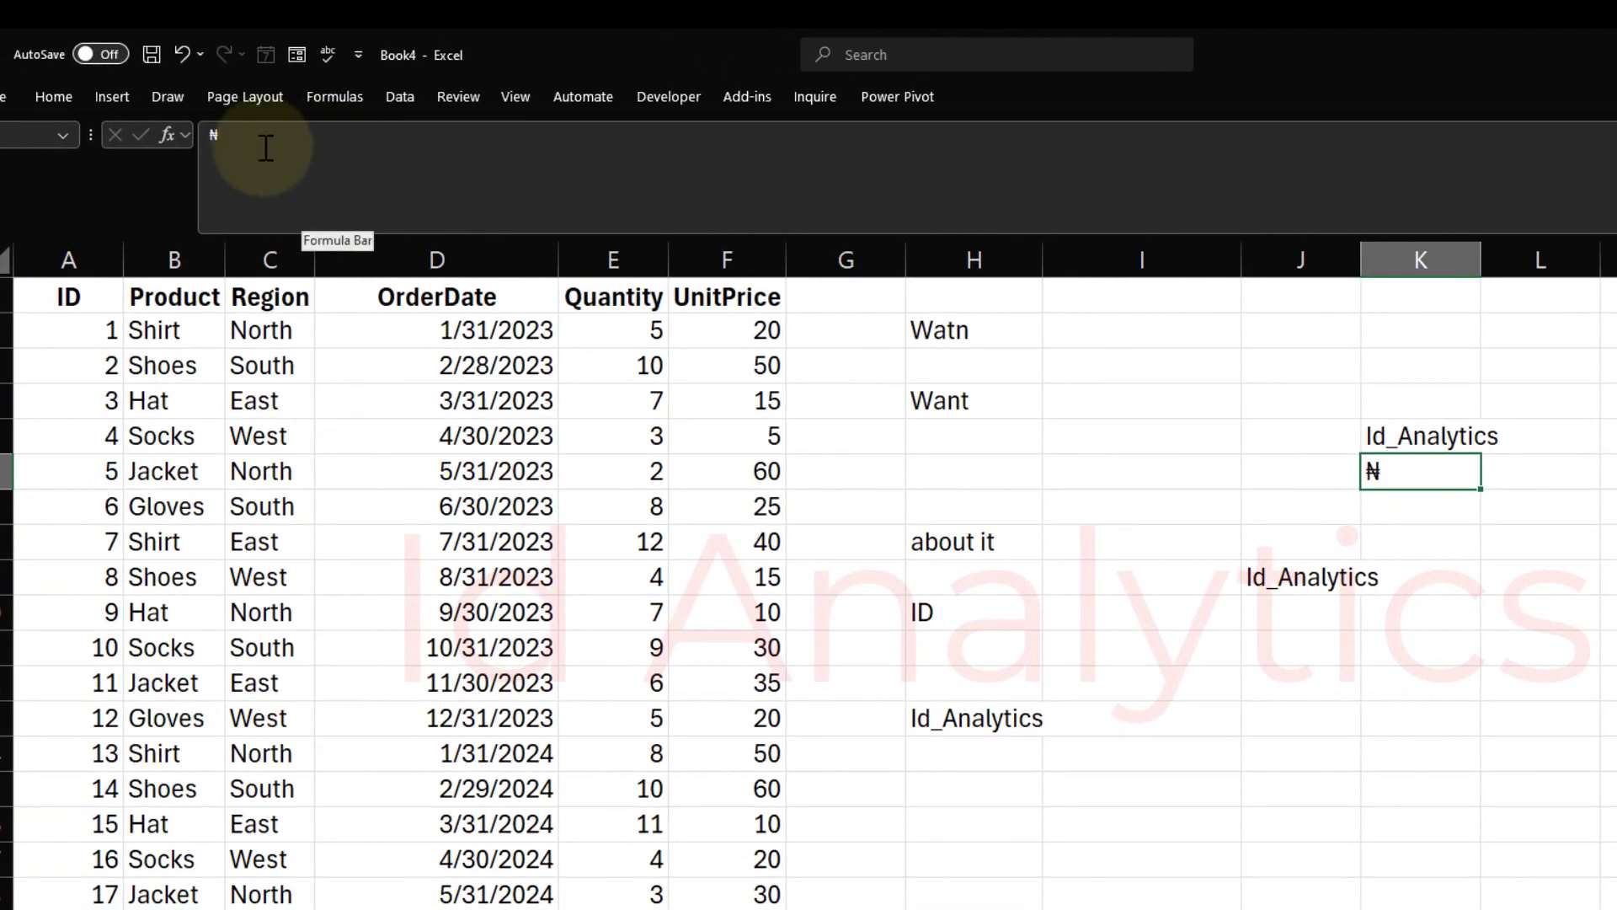
# Select the ₦ in the formula bar, pick J14, and reopen Excel Options on Proofing.
pyautogui.moveTo(209, 137); pyautogui.dragTo(278, 156)
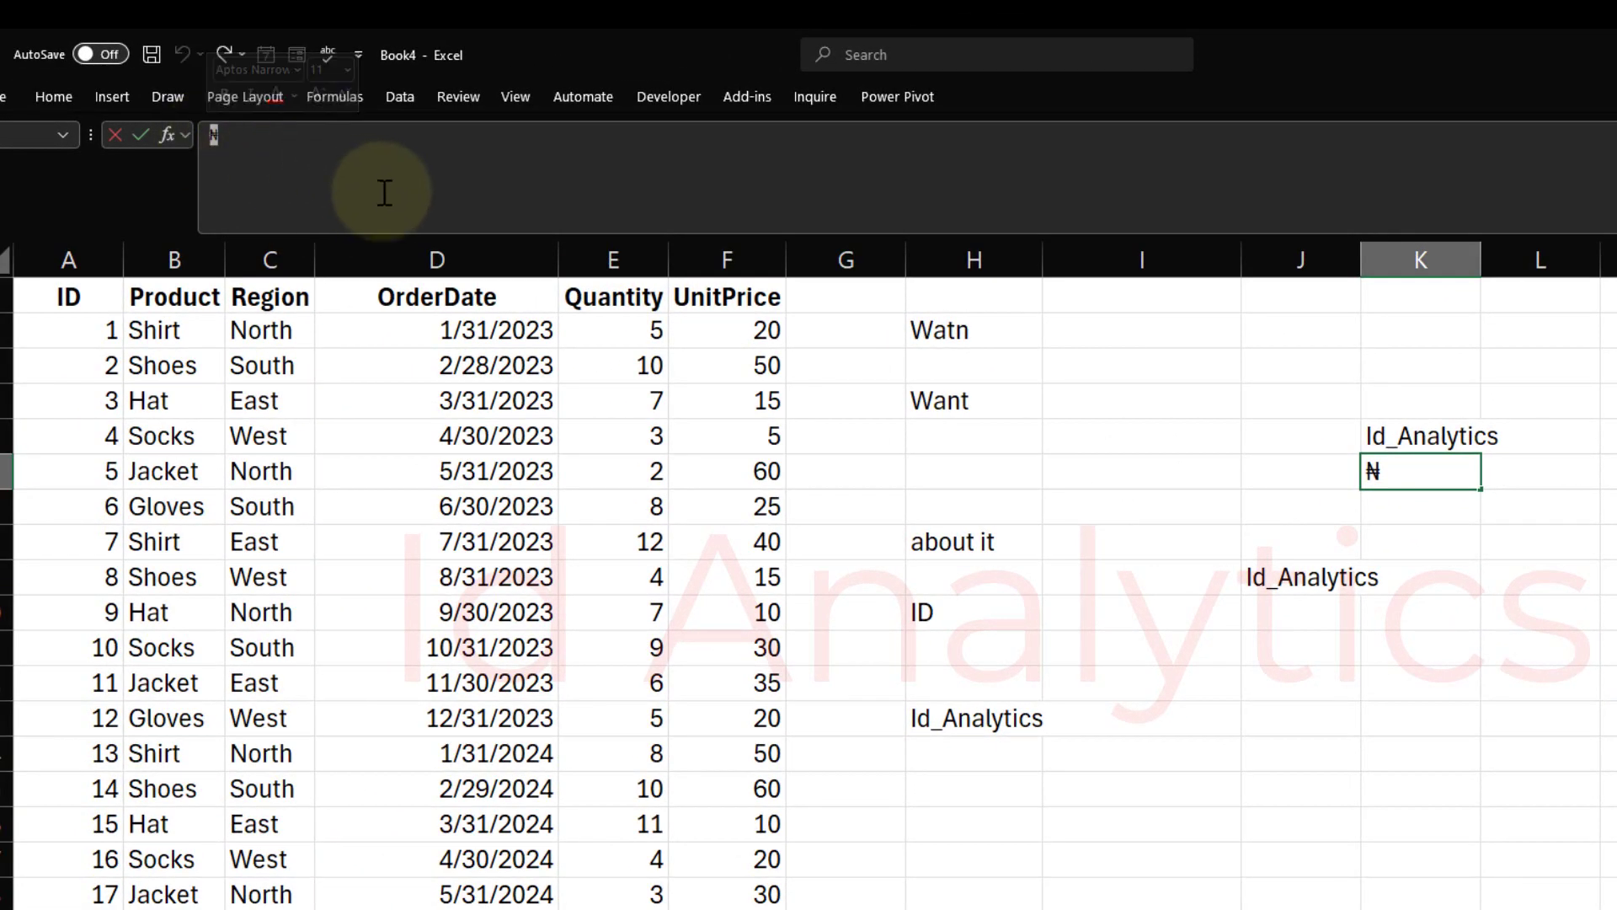
pyautogui.click(4, 106)
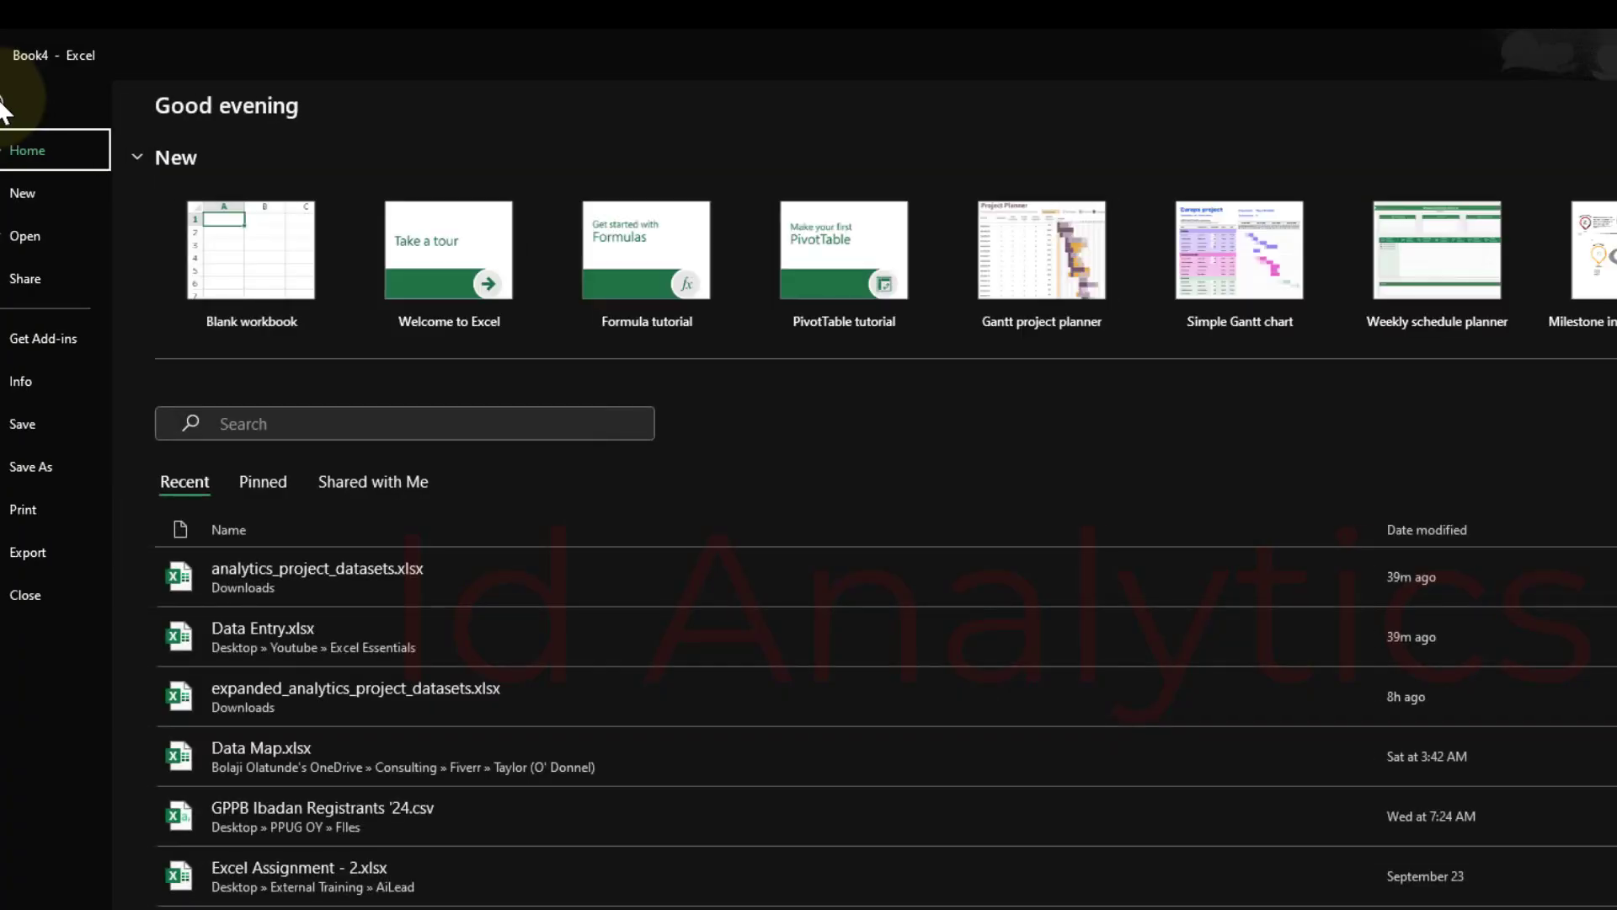
pyautogui.press('Escape')
pyautogui.click(1298, 791)
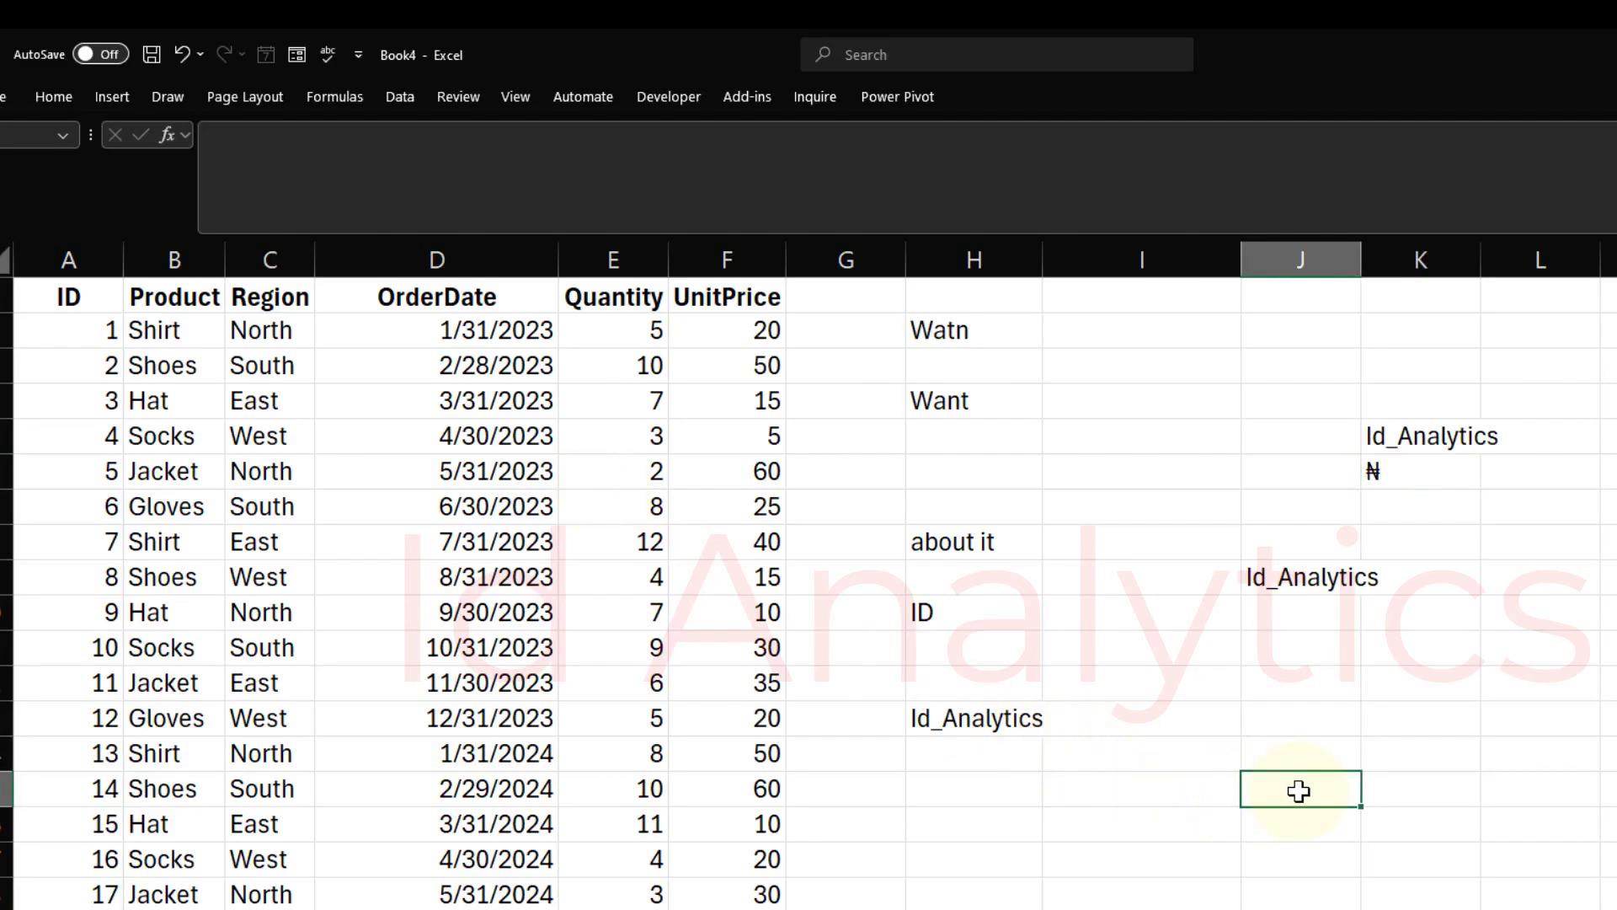
pyautogui.hotkey('alt', 'f')
pyautogui.press('t')
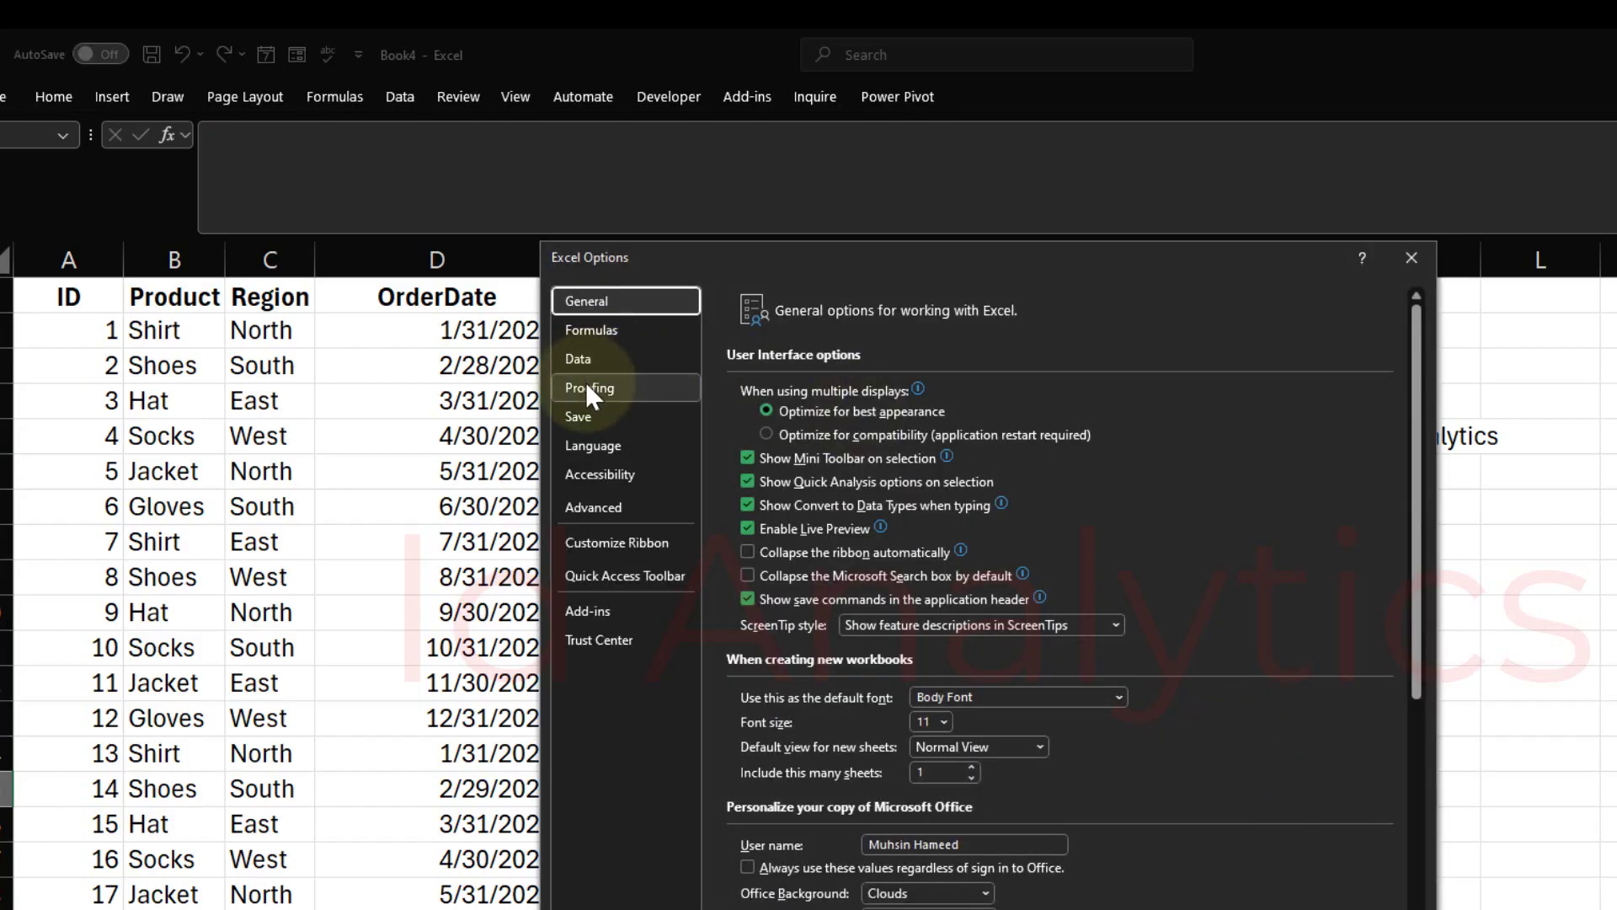
pyautogui.click(587, 390)
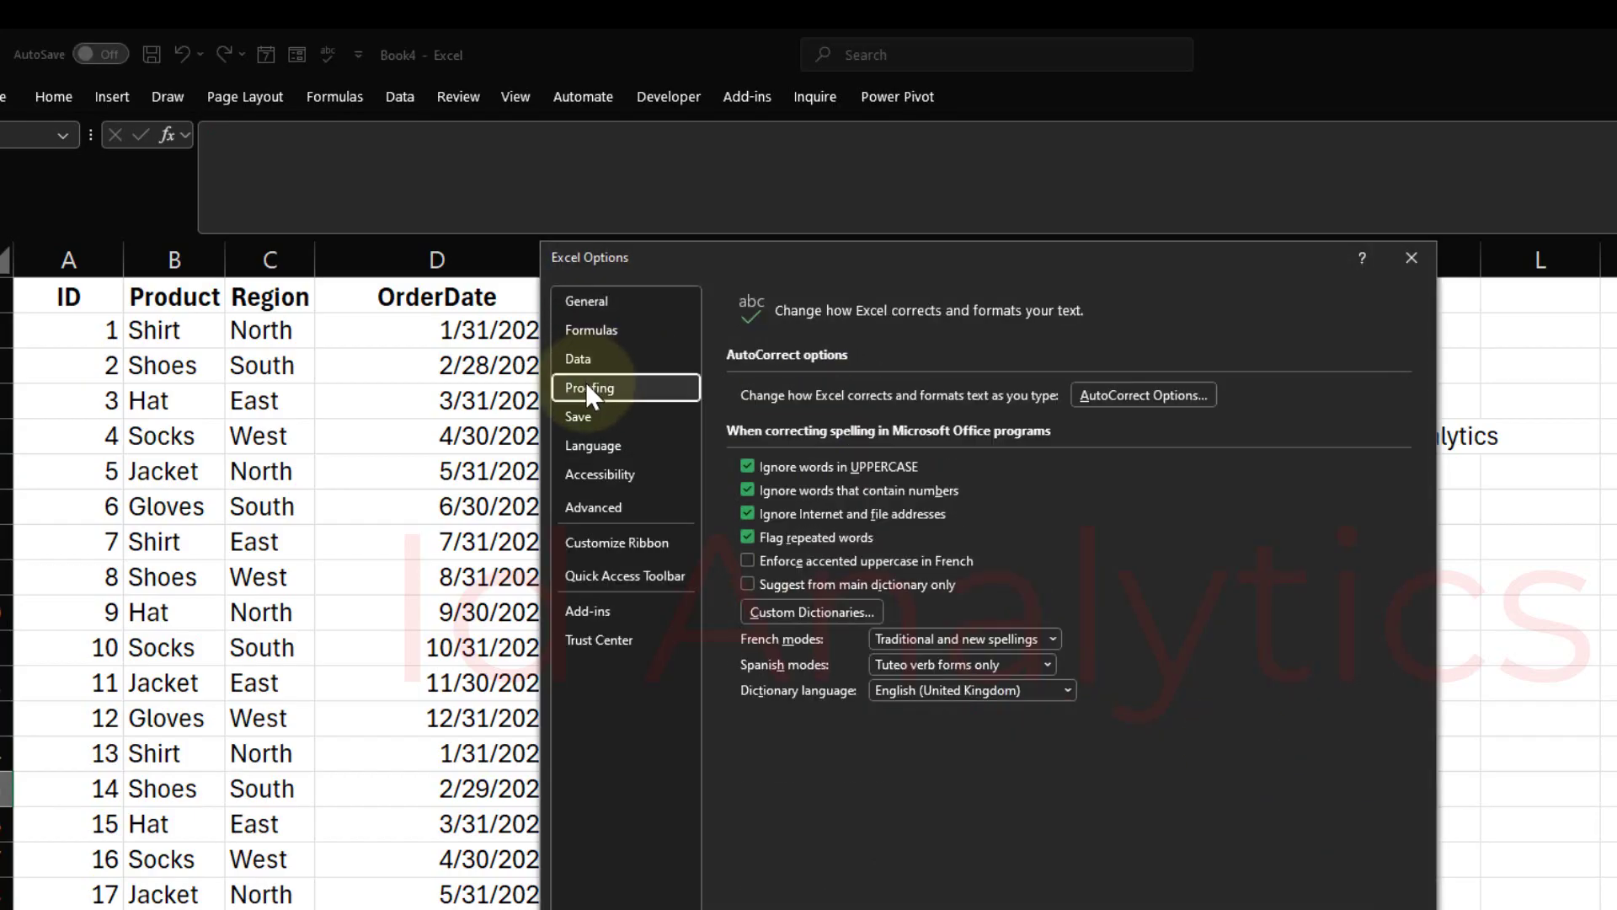
# Add the AutoCorrect replacement NGN → ₦ and close the dialogs with OK.
pyautogui.click(1118, 393)
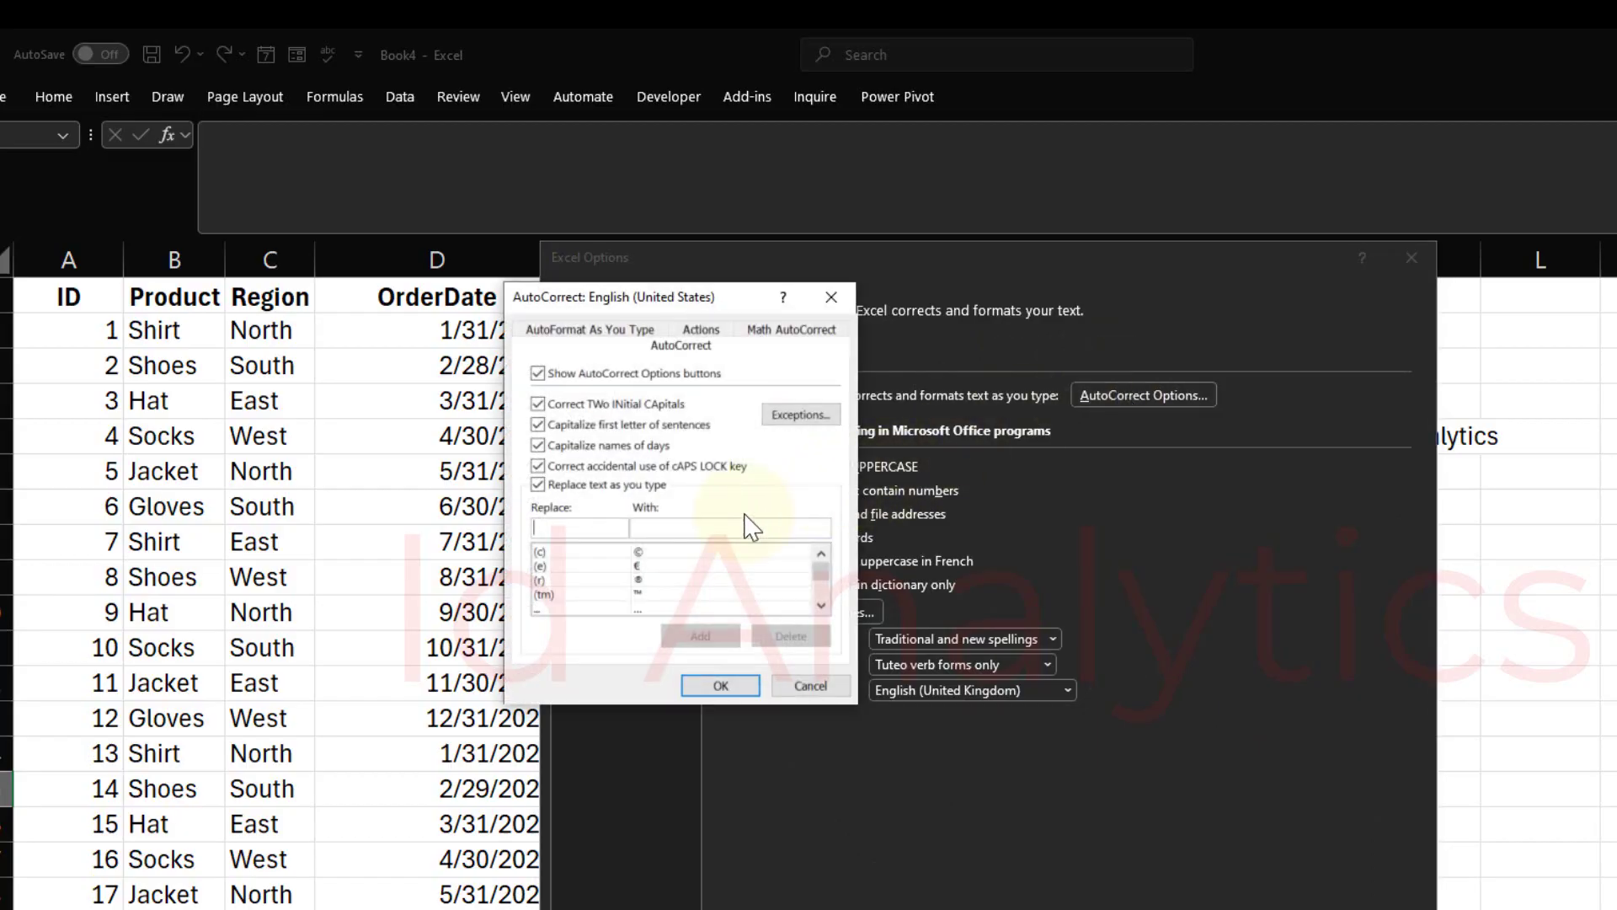
pyautogui.click(555, 534)
pyautogui.write('NGN')
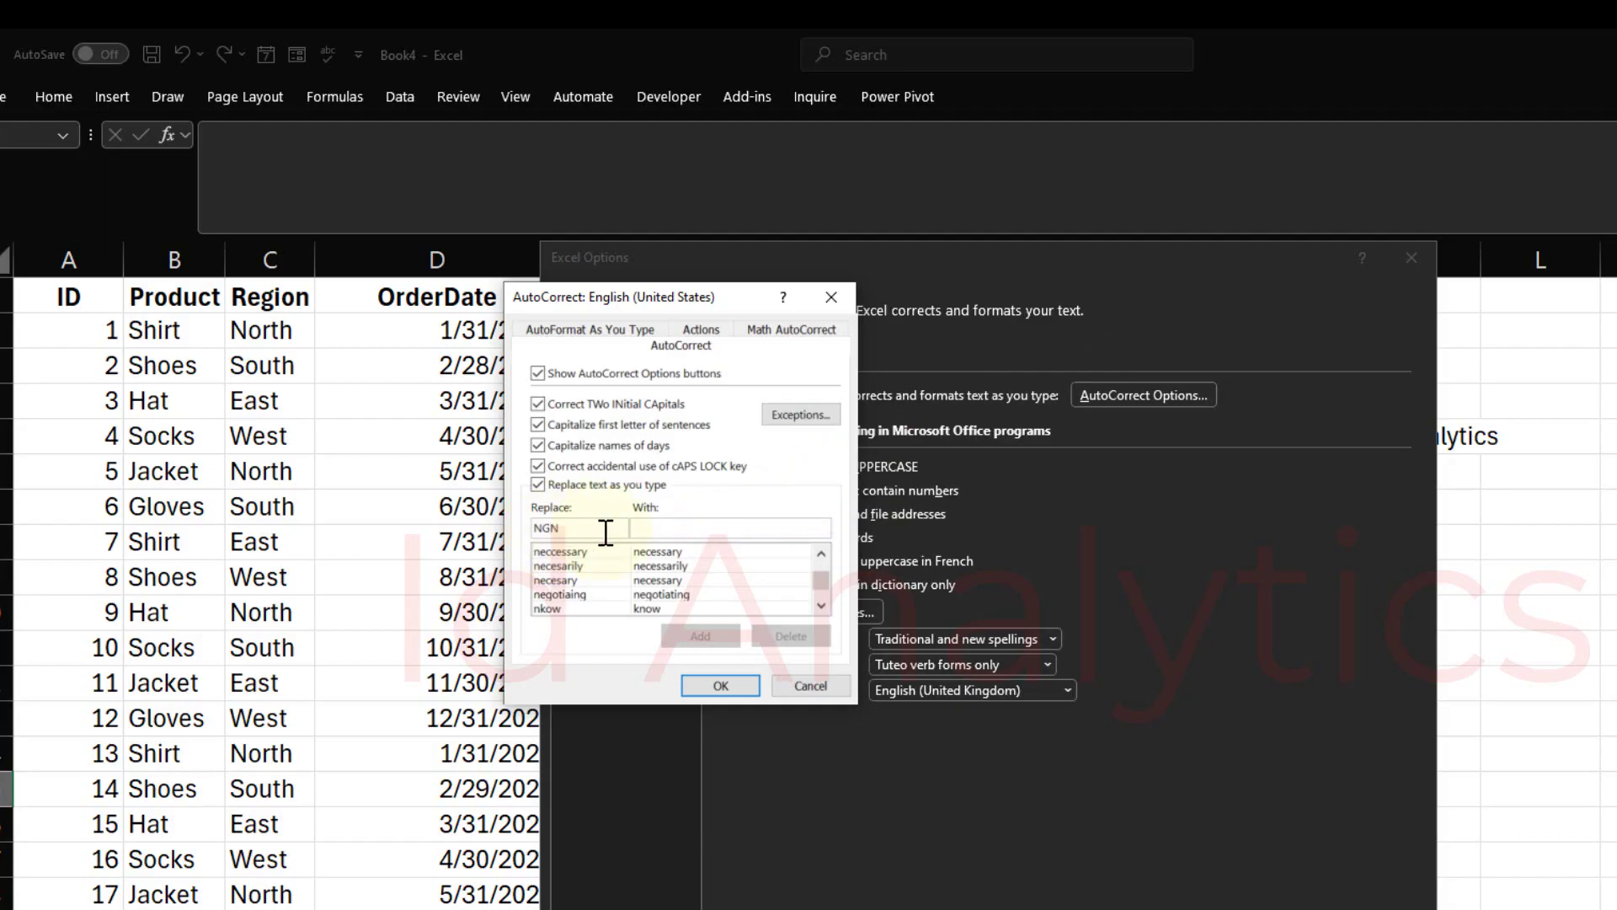
pyautogui.click(691, 529)
pyautogui.write('N')
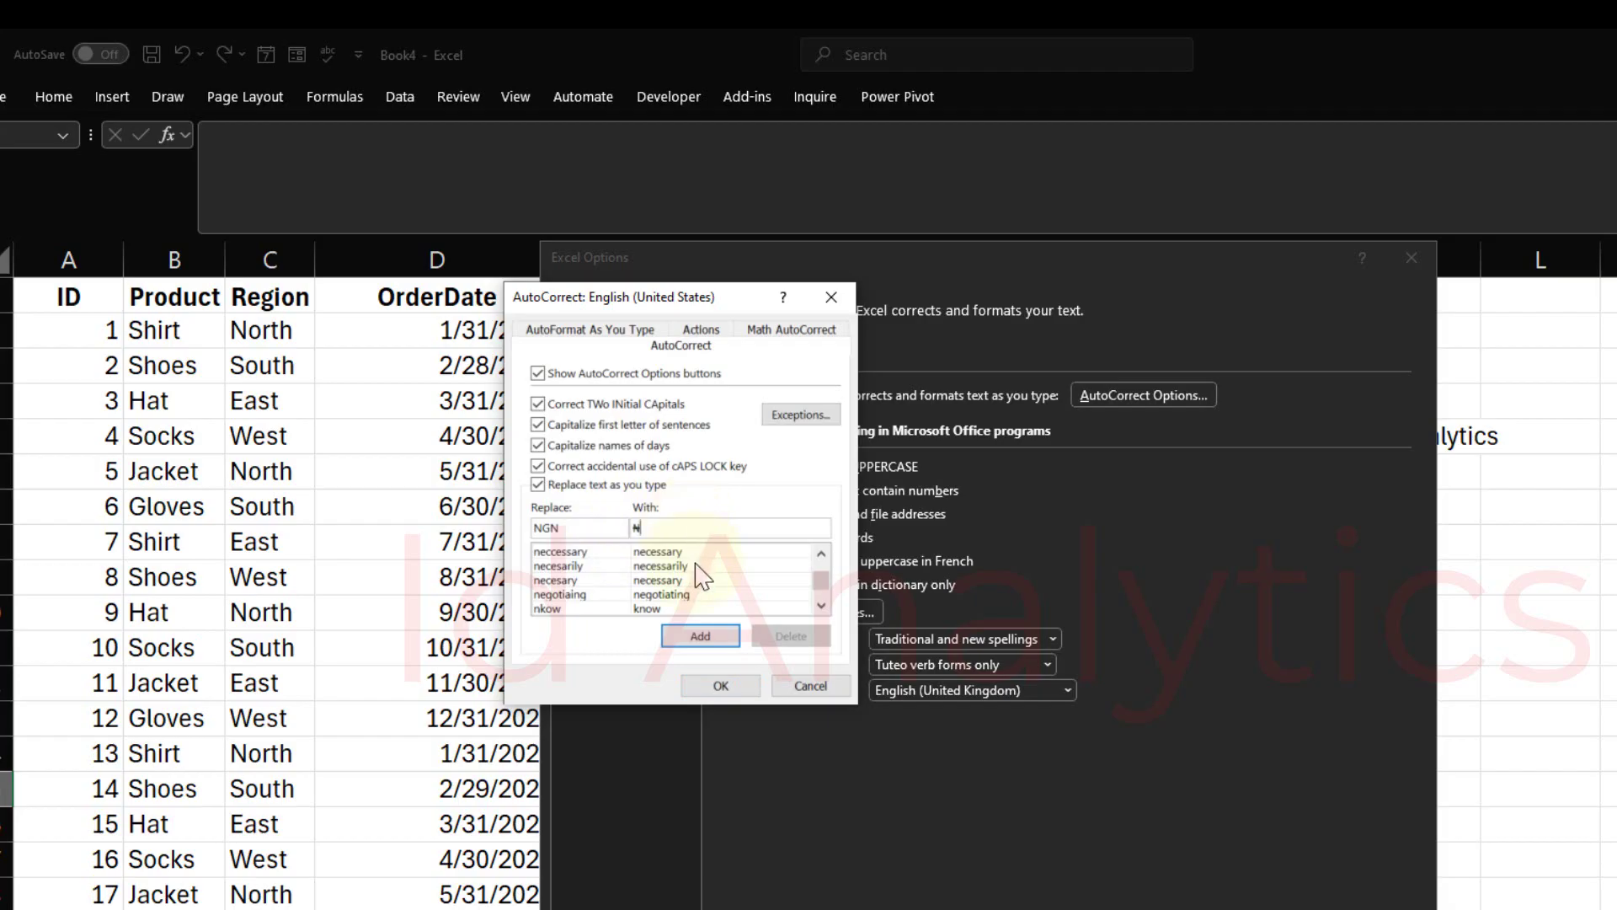
pyautogui.click(700, 637)
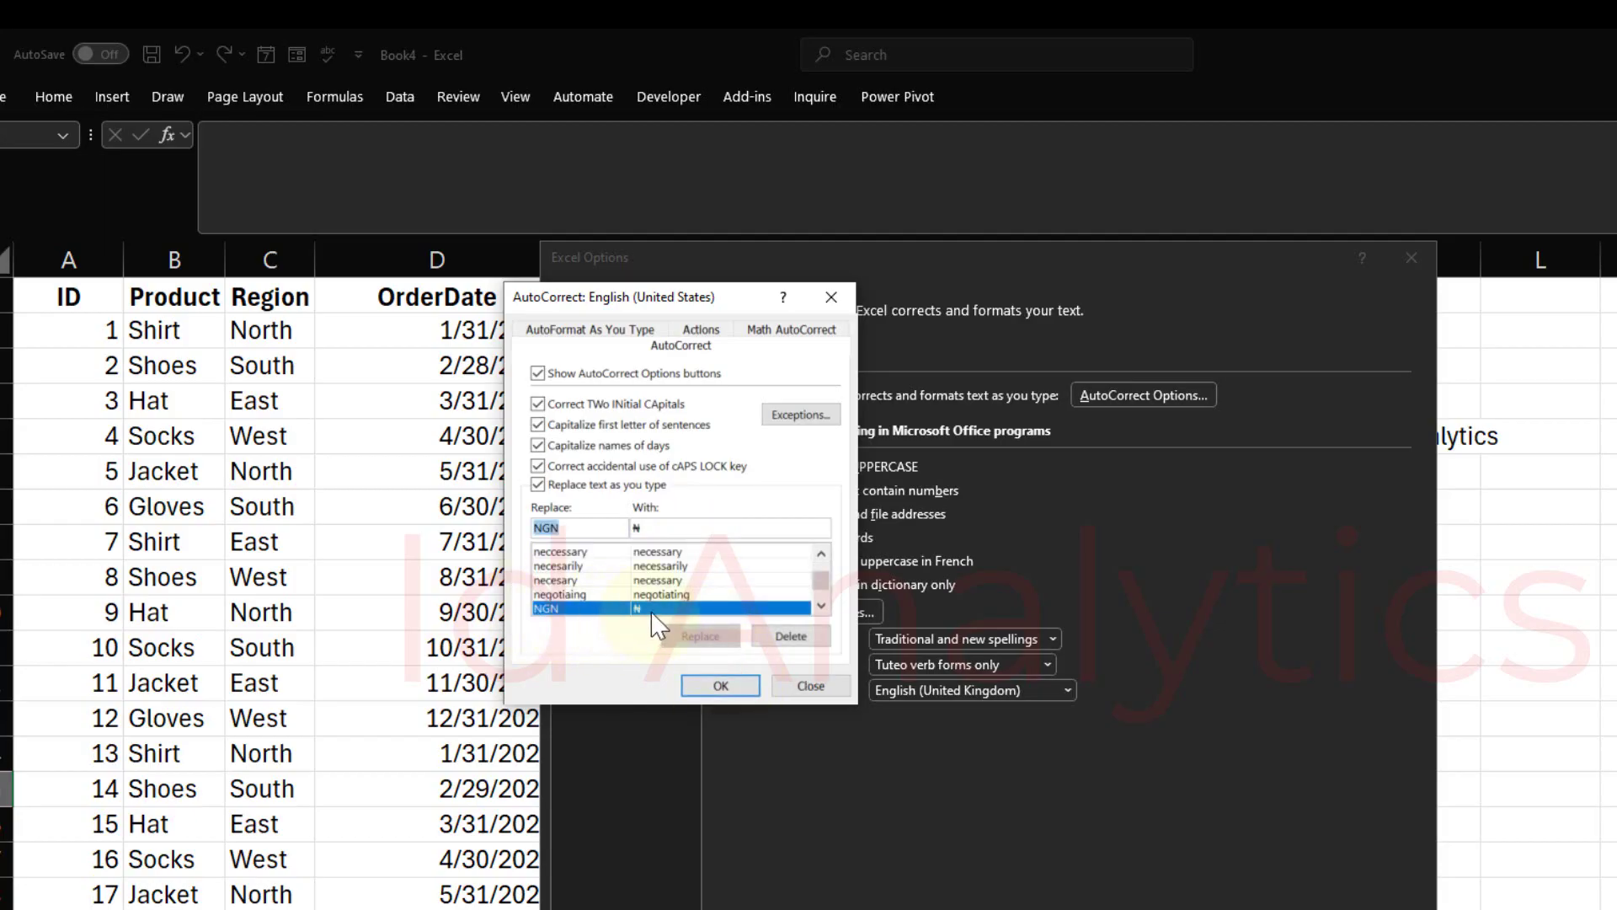
pyautogui.click(721, 685)
# Enter NGN in cell J14 and confirm AutoCorrect converts it to ₦.
pyautogui.click(1332, 901)
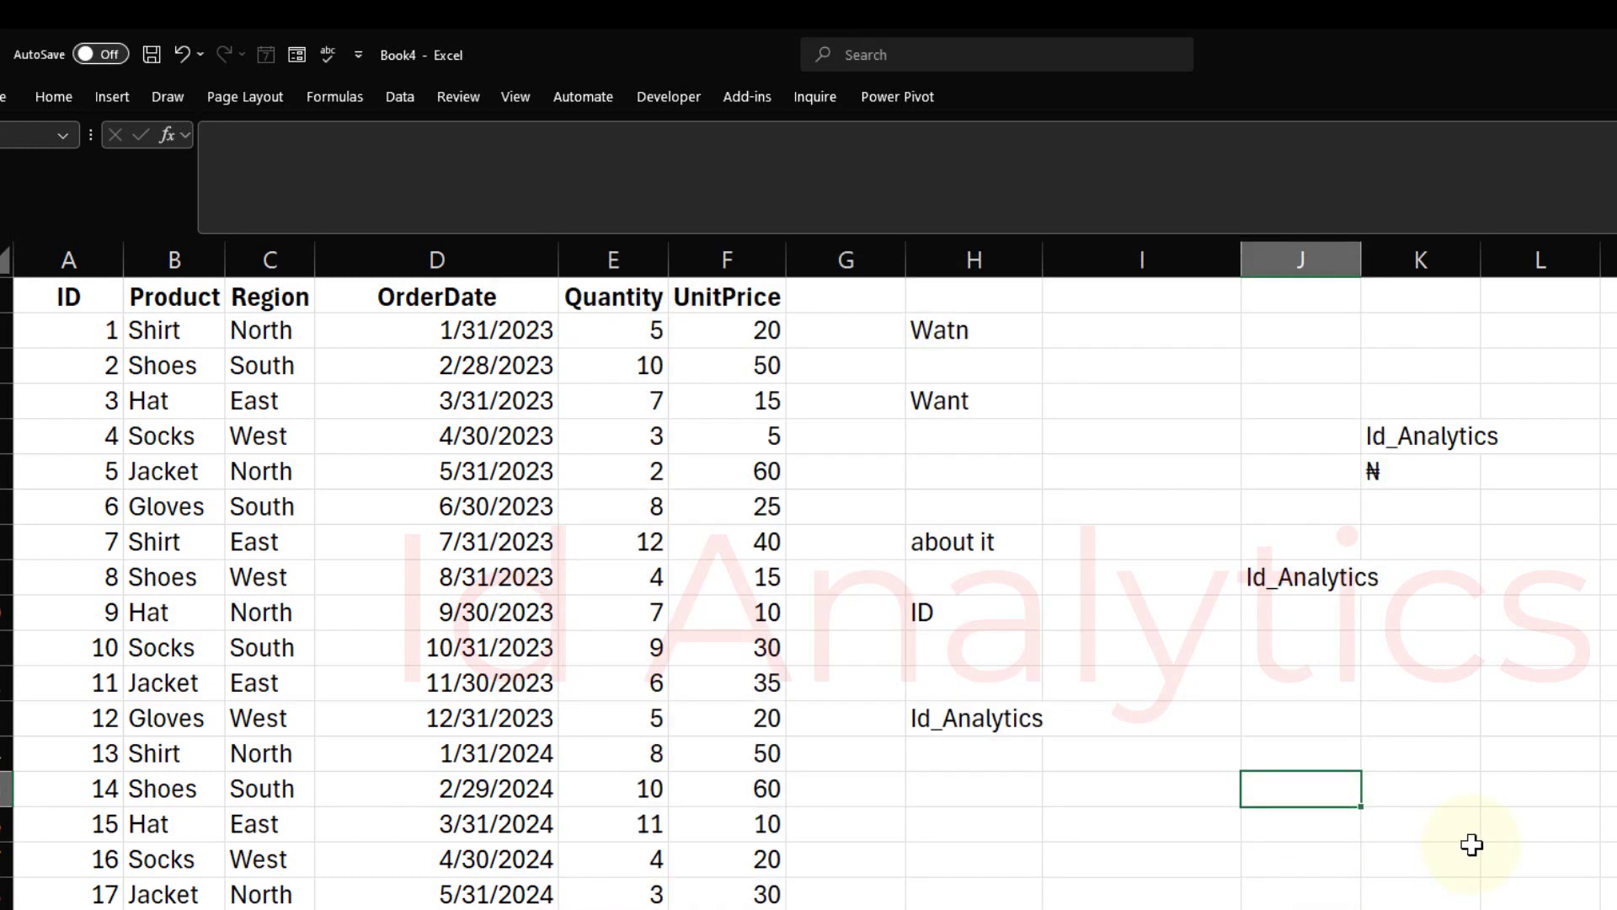
pyautogui.write('NGN')
pyautogui.press('Return')
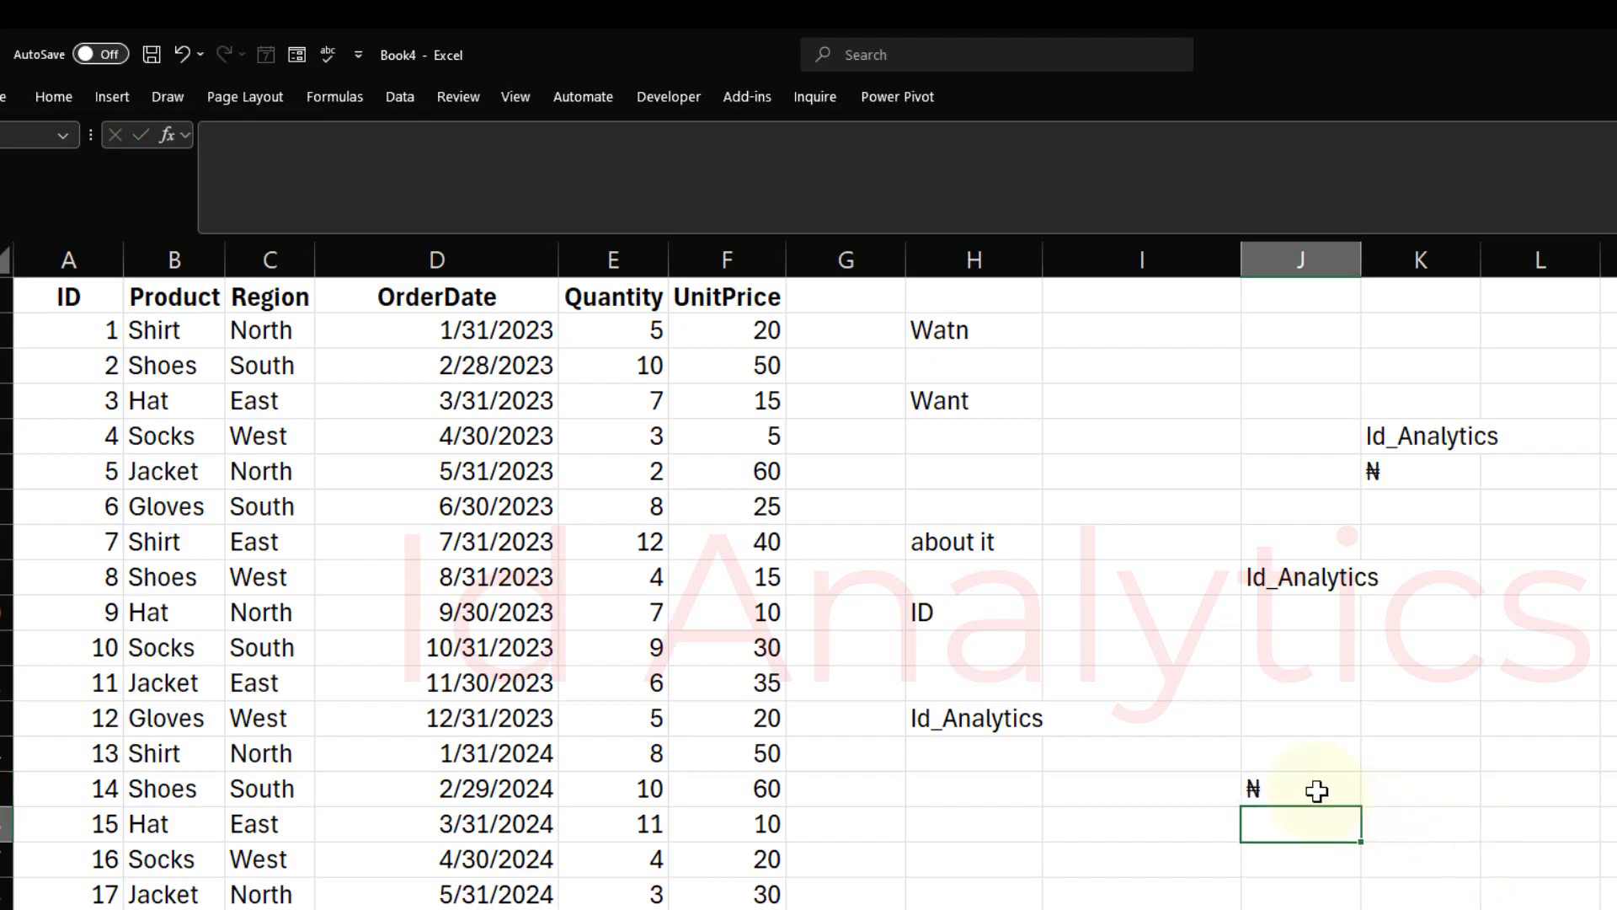
pyautogui.click(1317, 791)
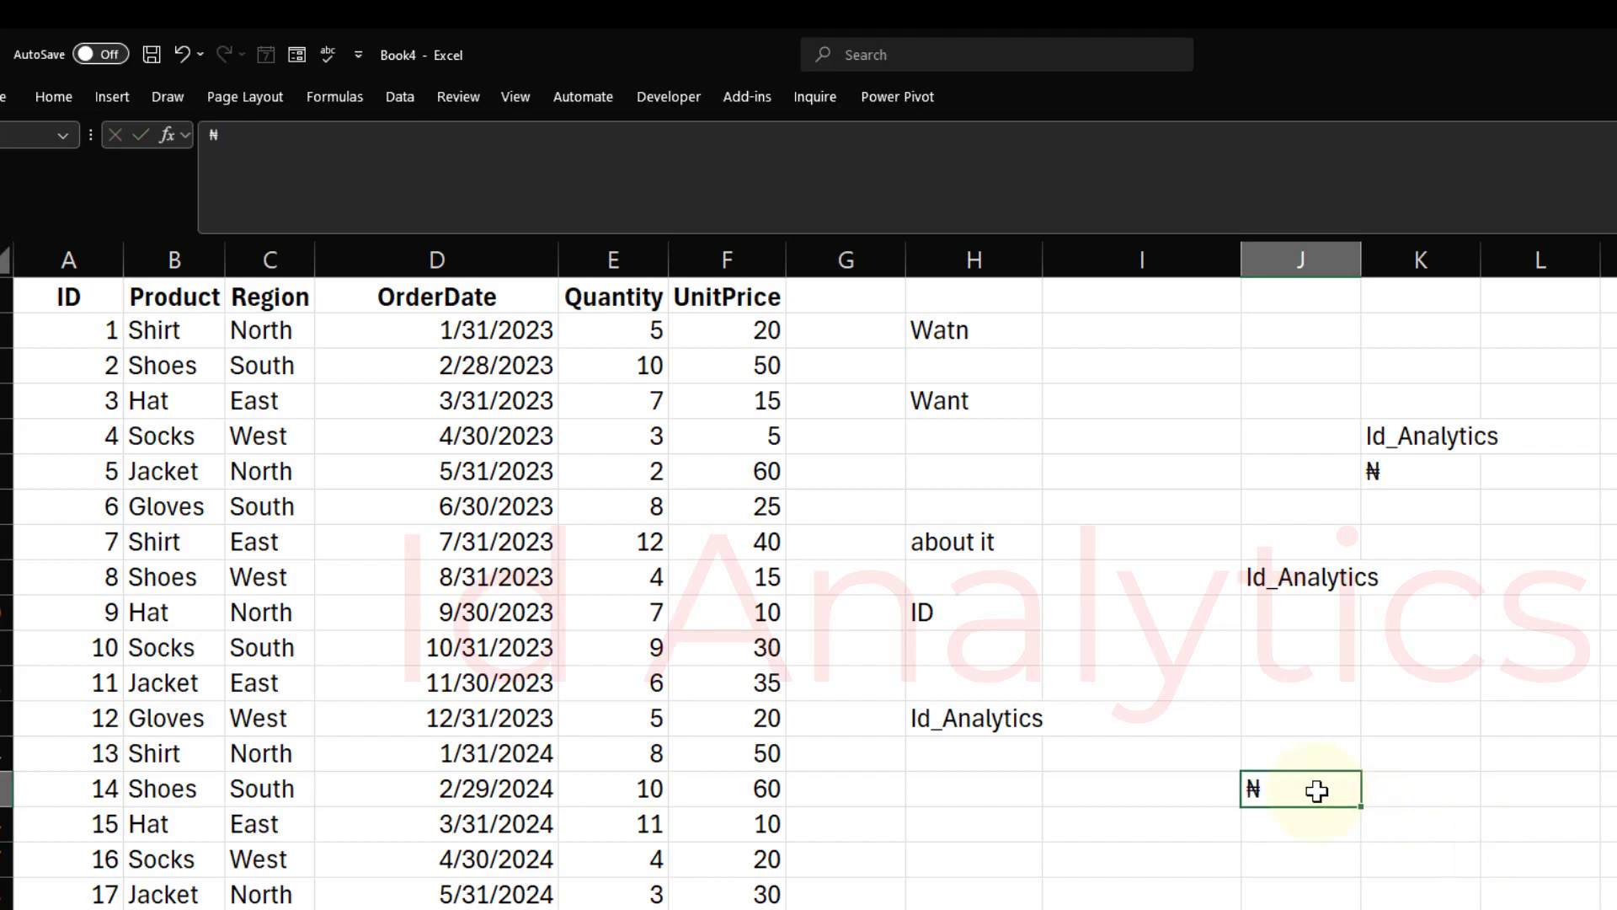
# Enter NGN 20000 in cell H16 and check it shows ₦ 20000.
pyautogui.click(1022, 859)
pyautogui.write('N')
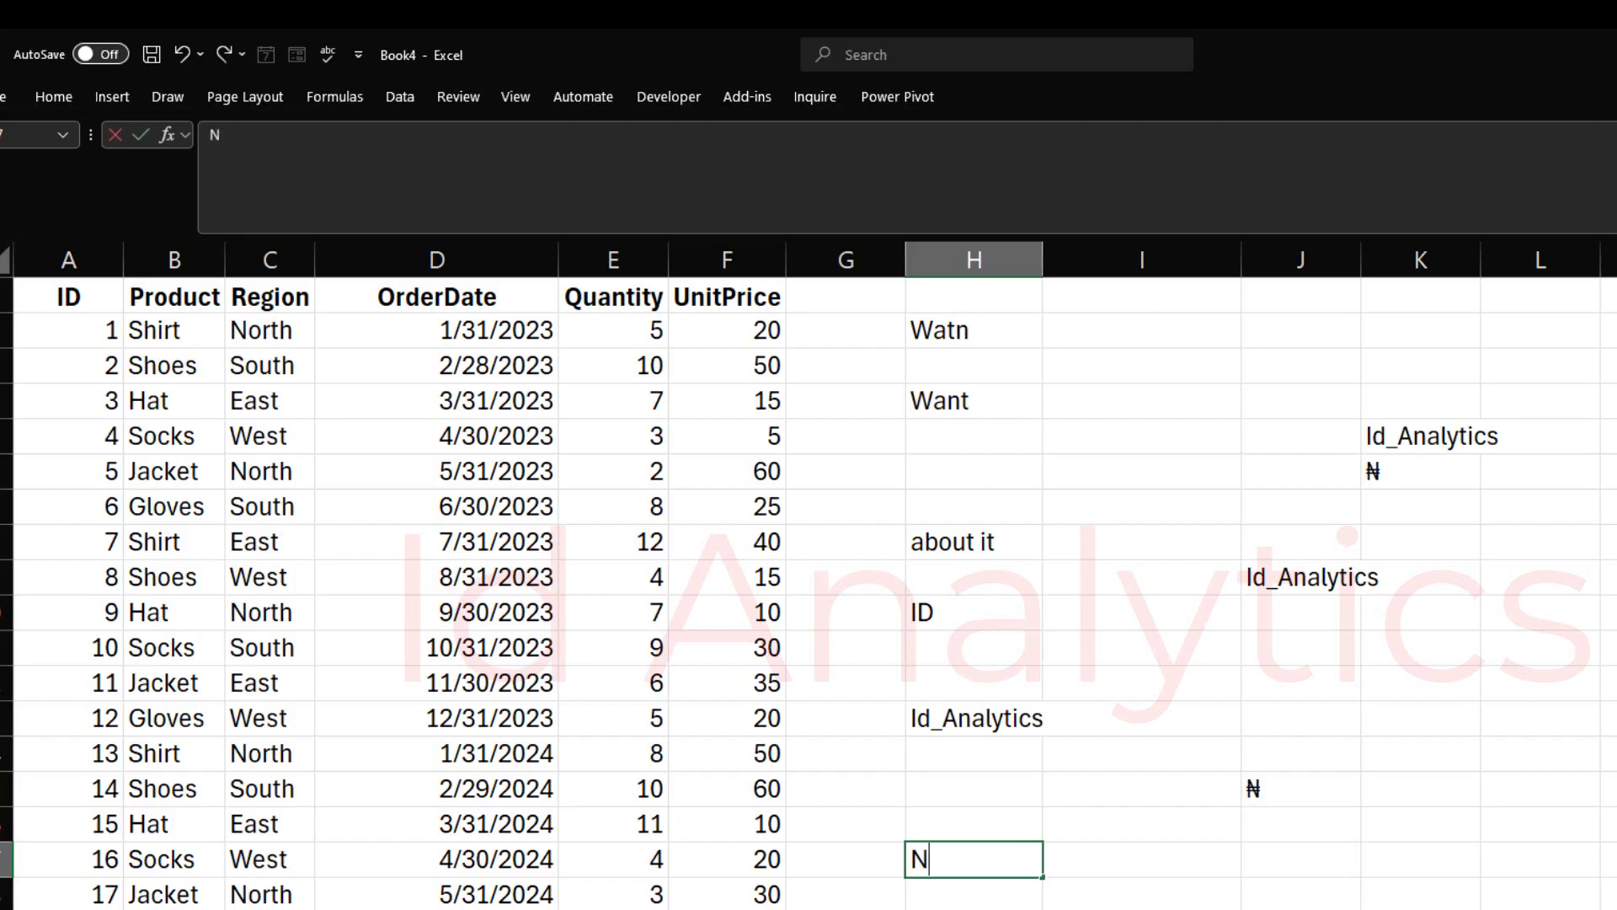
pyautogui.write('GN 20000')
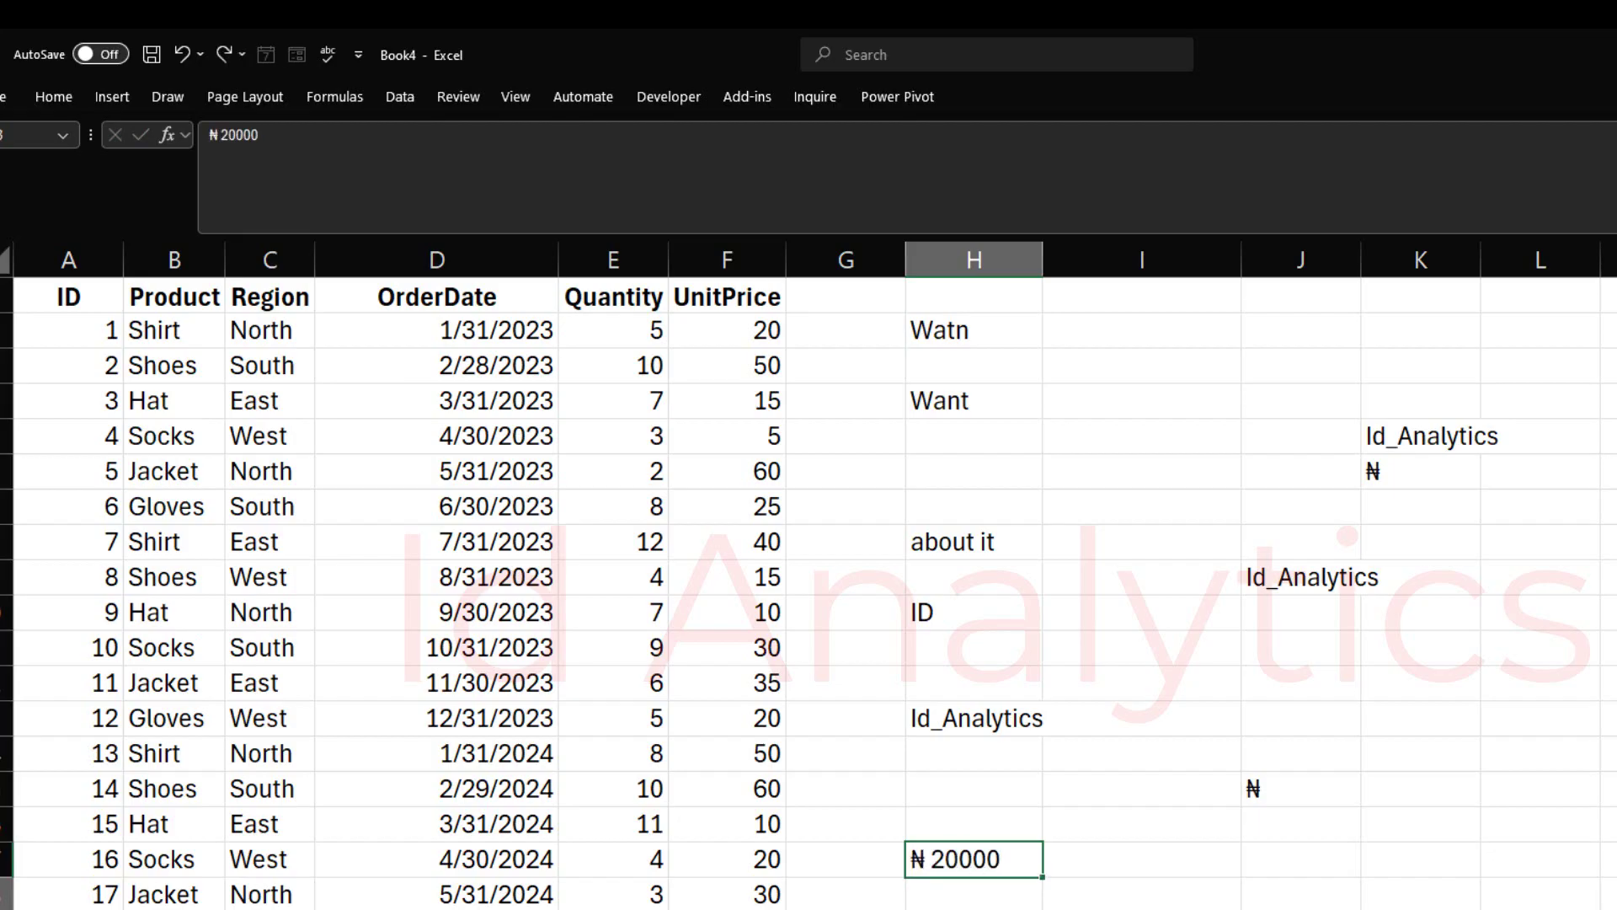
pyautogui.press('Return')
pyautogui.click(951, 856)
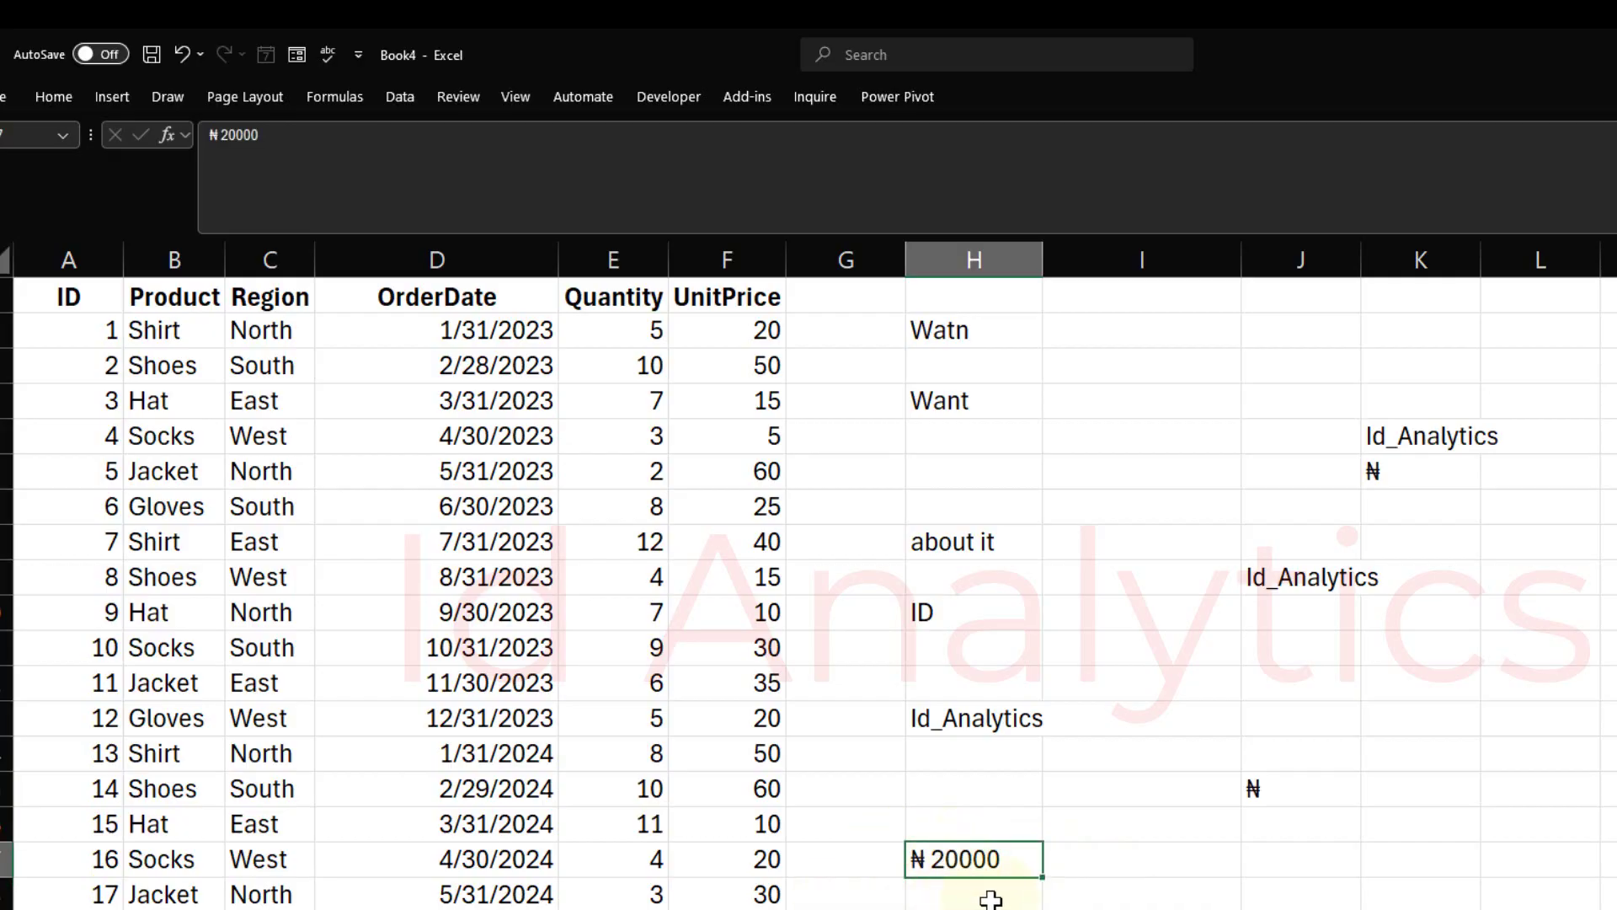